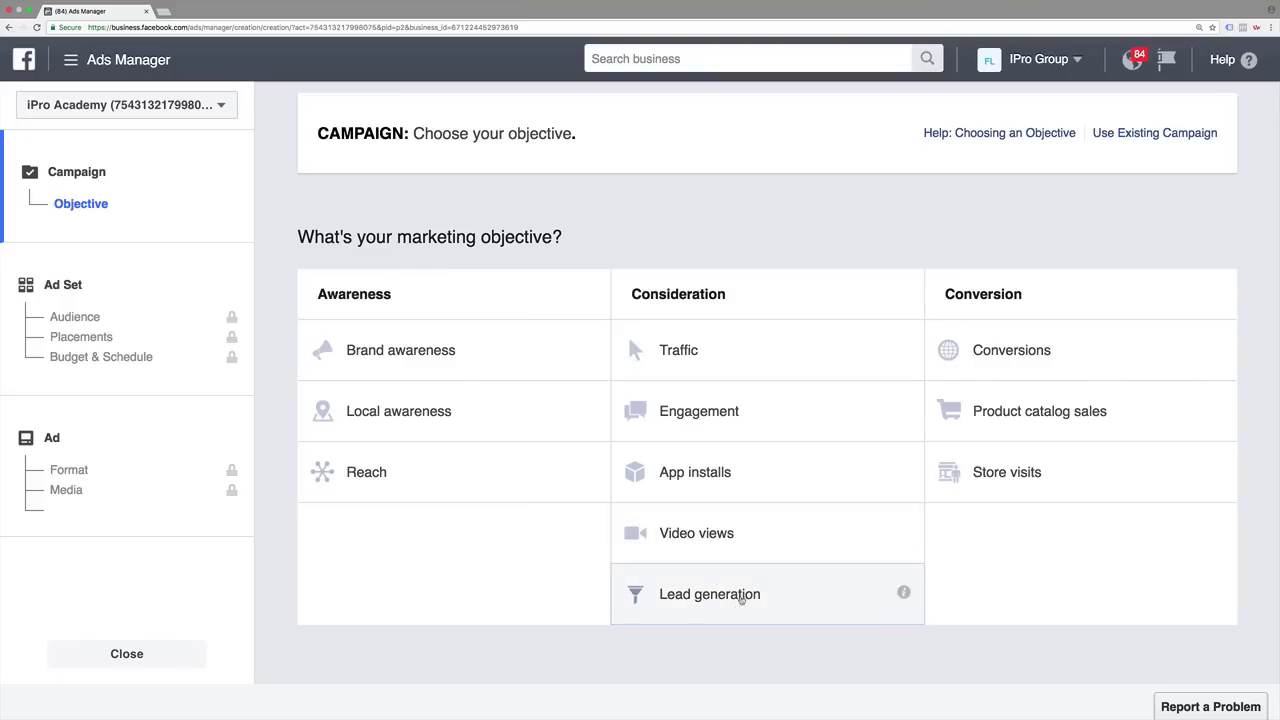
# Choose the Lead generation objective, name the campaign with the advertiser's name followed by "FB Lead Ad Sample", and continue to the ad set
pyautogui.click(741, 596)
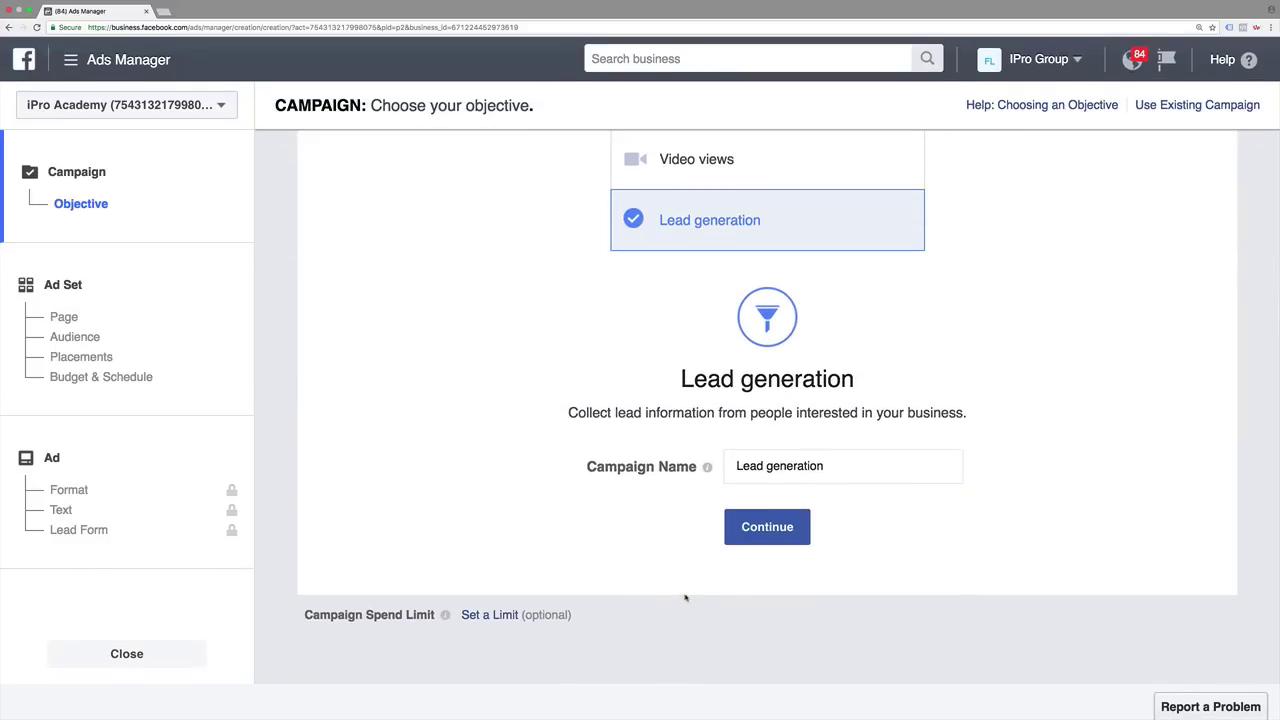
pyautogui.tripleClick(792, 481)
pyautogui.write('Fae')
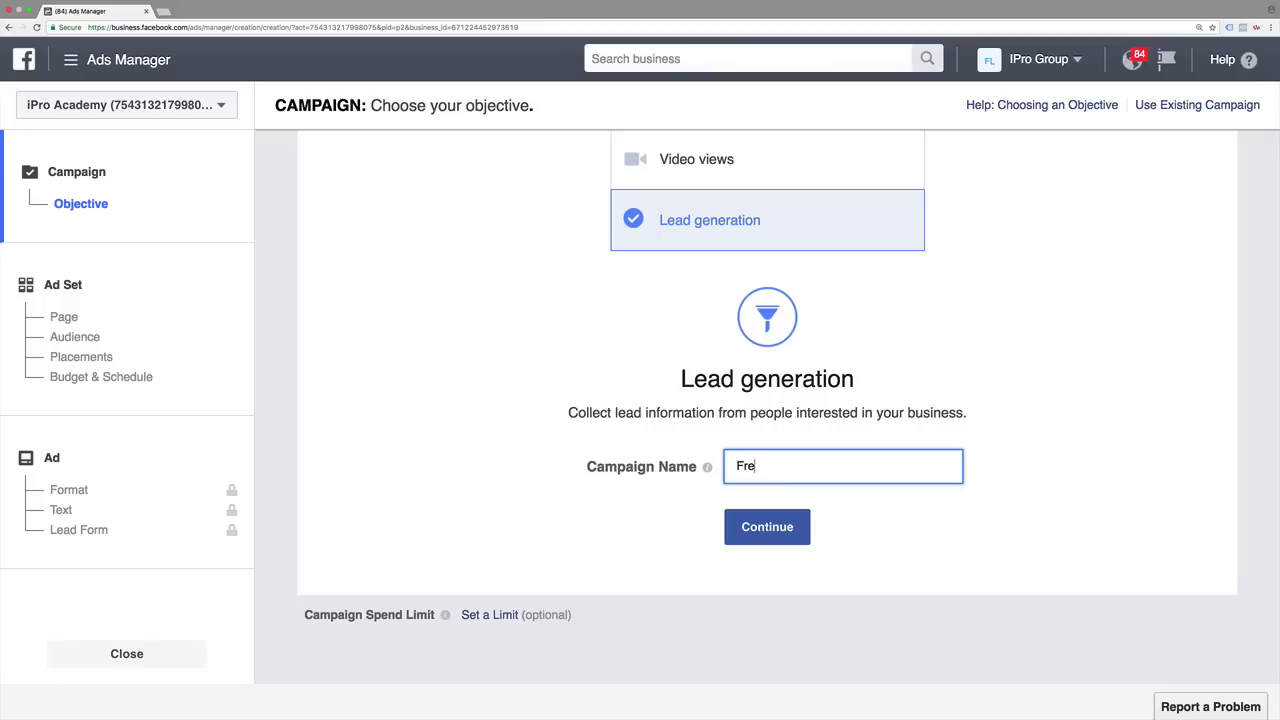
pyautogui.write('d Lam - FB Lead Ad Test')
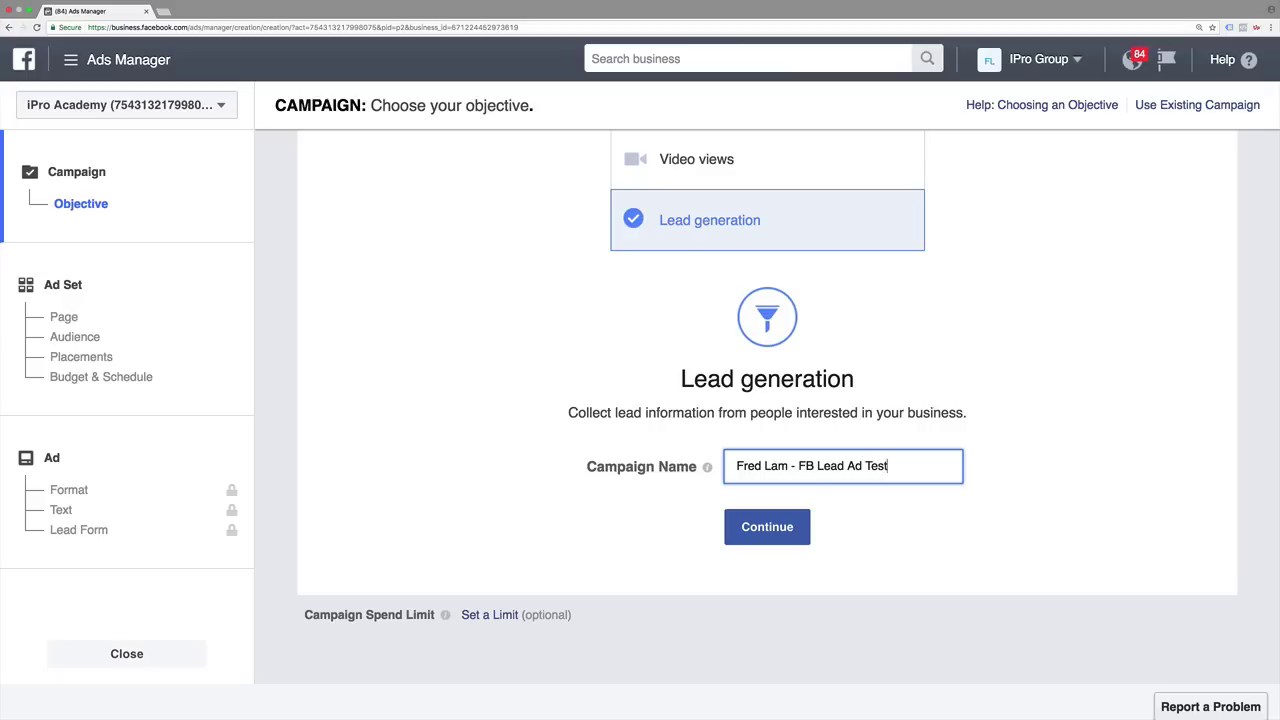
pyautogui.press('BackSpace')
pyautogui.write('Sampl')
pyautogui.click(766, 527)
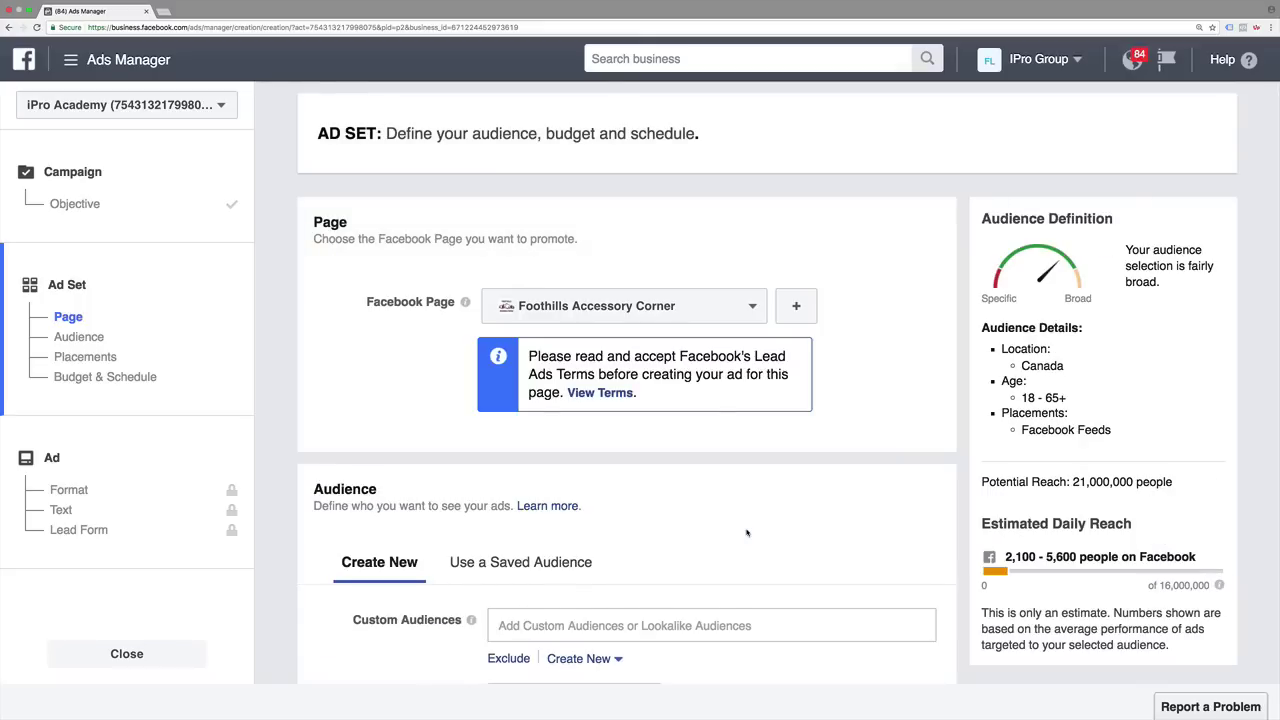
# Select the advertiser's own-name page, listed between Foothills Accessory Corner and HealinStones, as the Facebook page to promote
pyautogui.click(751, 300)
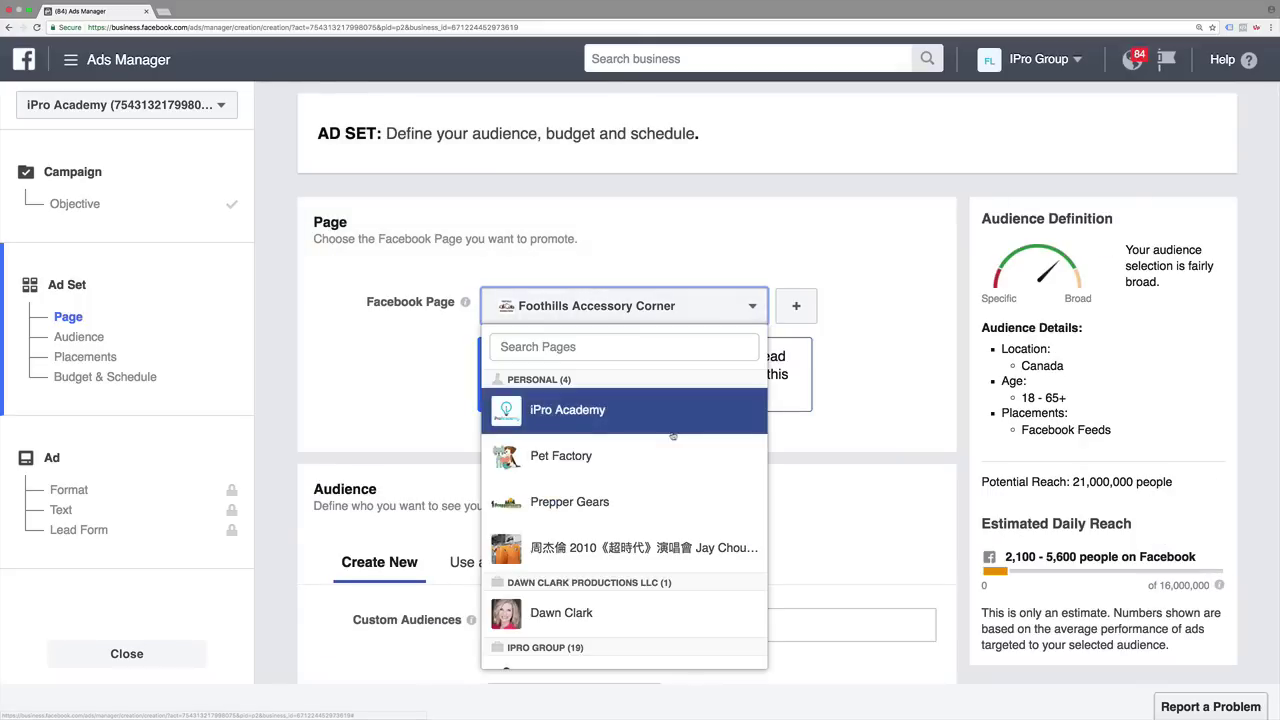
pyautogui.scroll(-3, 702, 491)
pyautogui.scroll(-6, 650, 480)
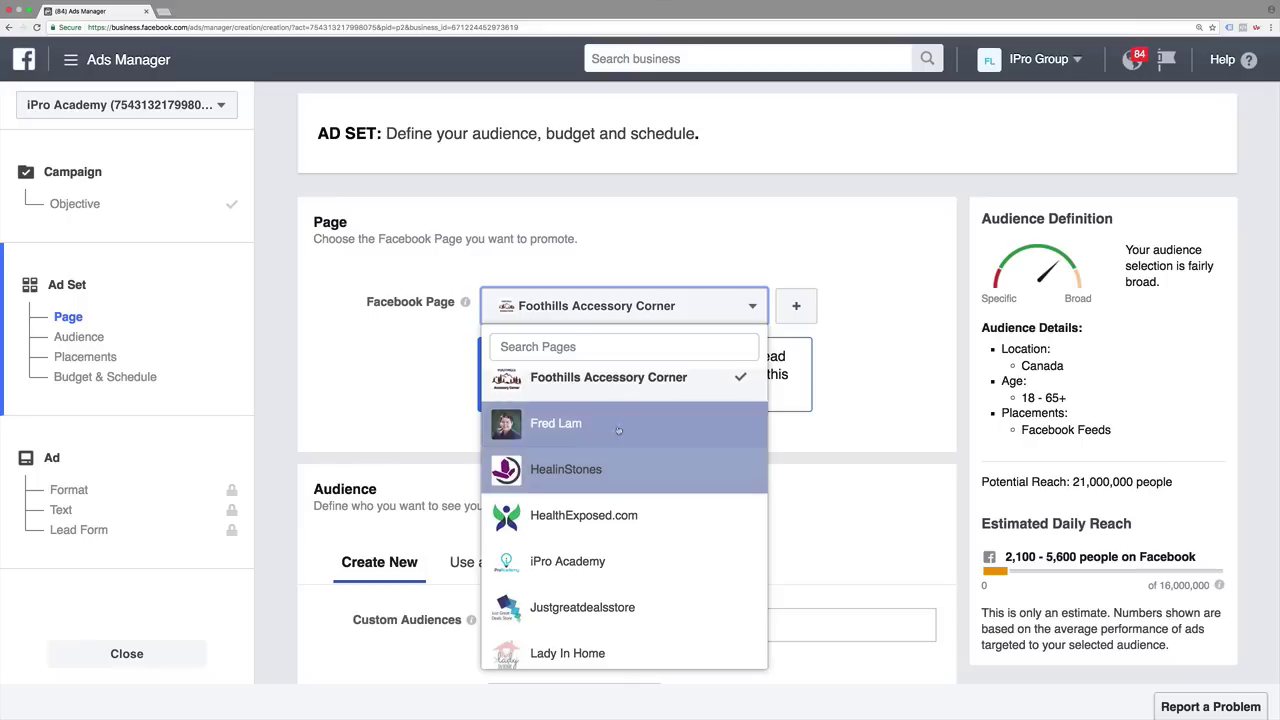
pyautogui.click(614, 428)
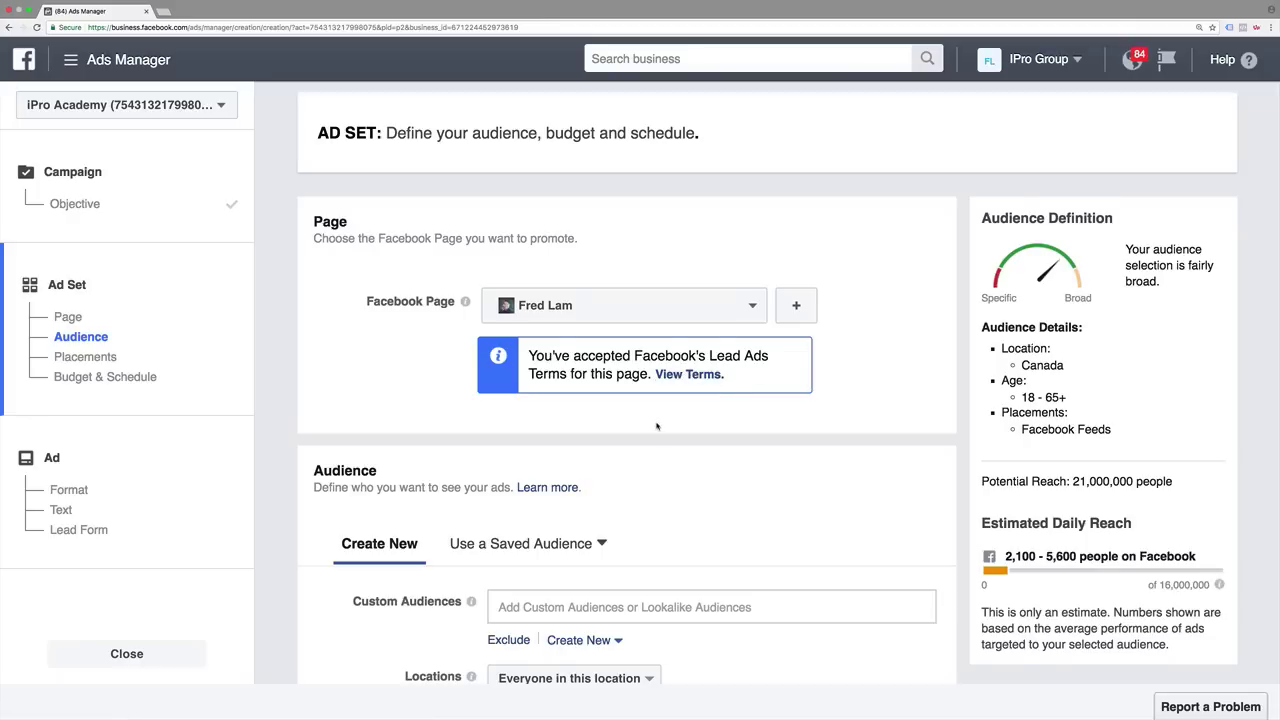
# Restrict the audience's location type to People who live in this location
pyautogui.scroll(-3, 657, 426)
pyautogui.scroll(-4, 657, 426)
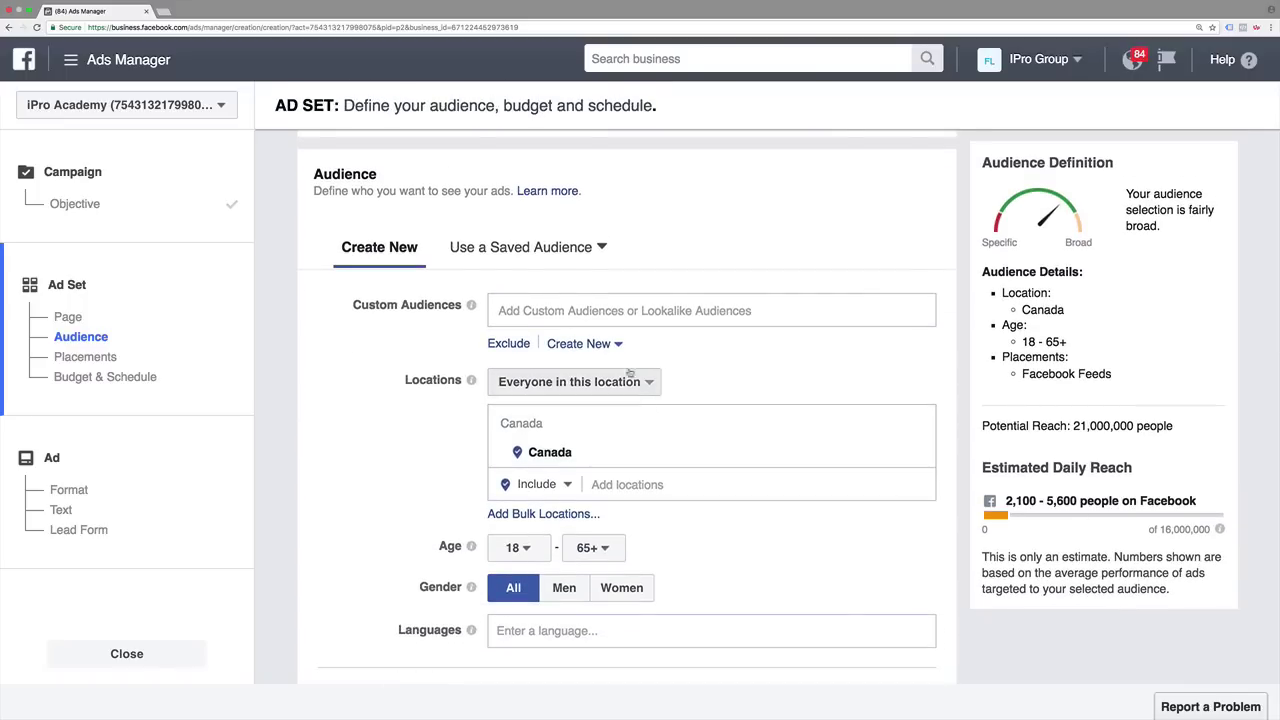
pyautogui.scroll(-1, 690, 360)
pyautogui.click(600, 350)
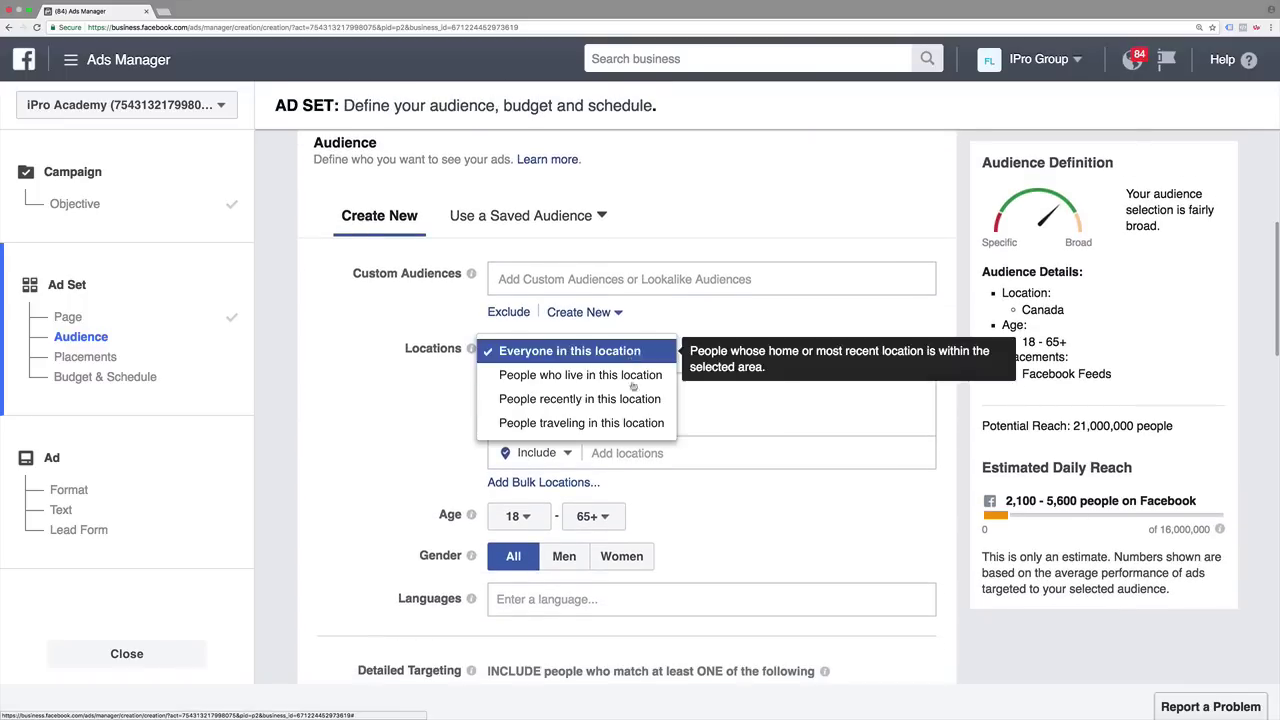
pyautogui.click(607, 376)
pyautogui.scroll(-1, 607, 400)
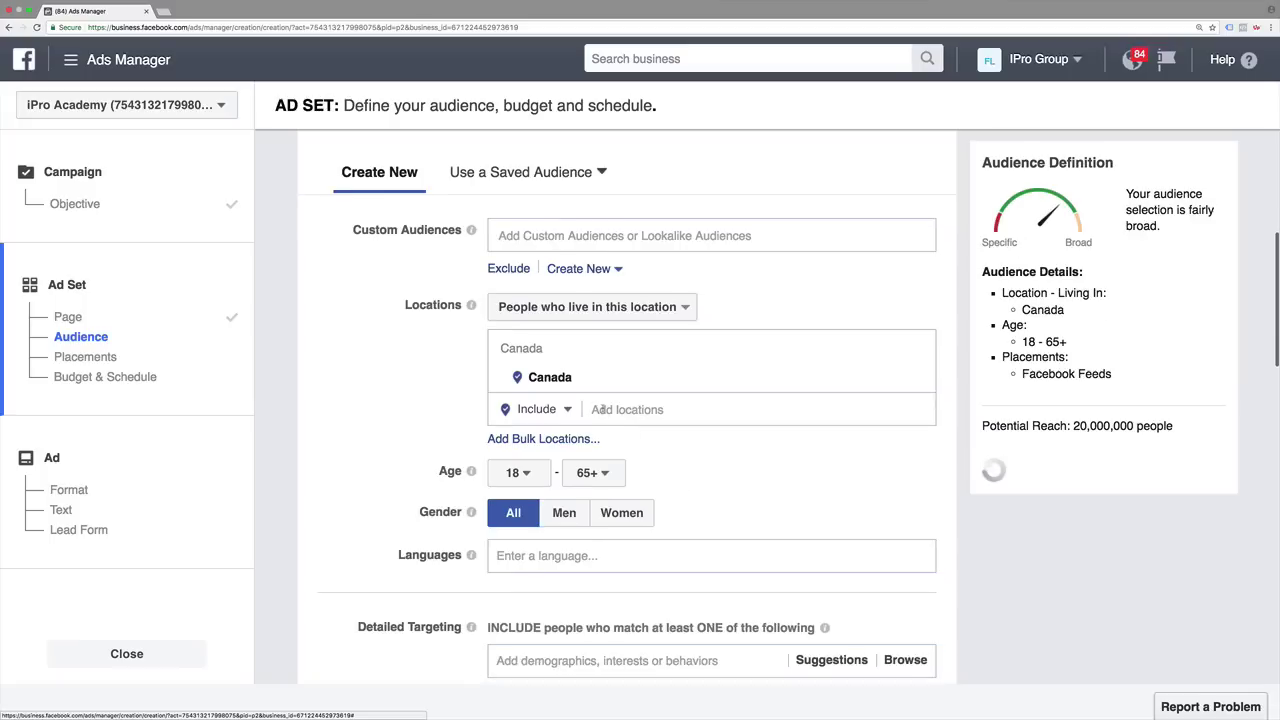
# Add United States to the audience locations and remove Canada
pyautogui.click(620, 409)
pyautogui.write('united')
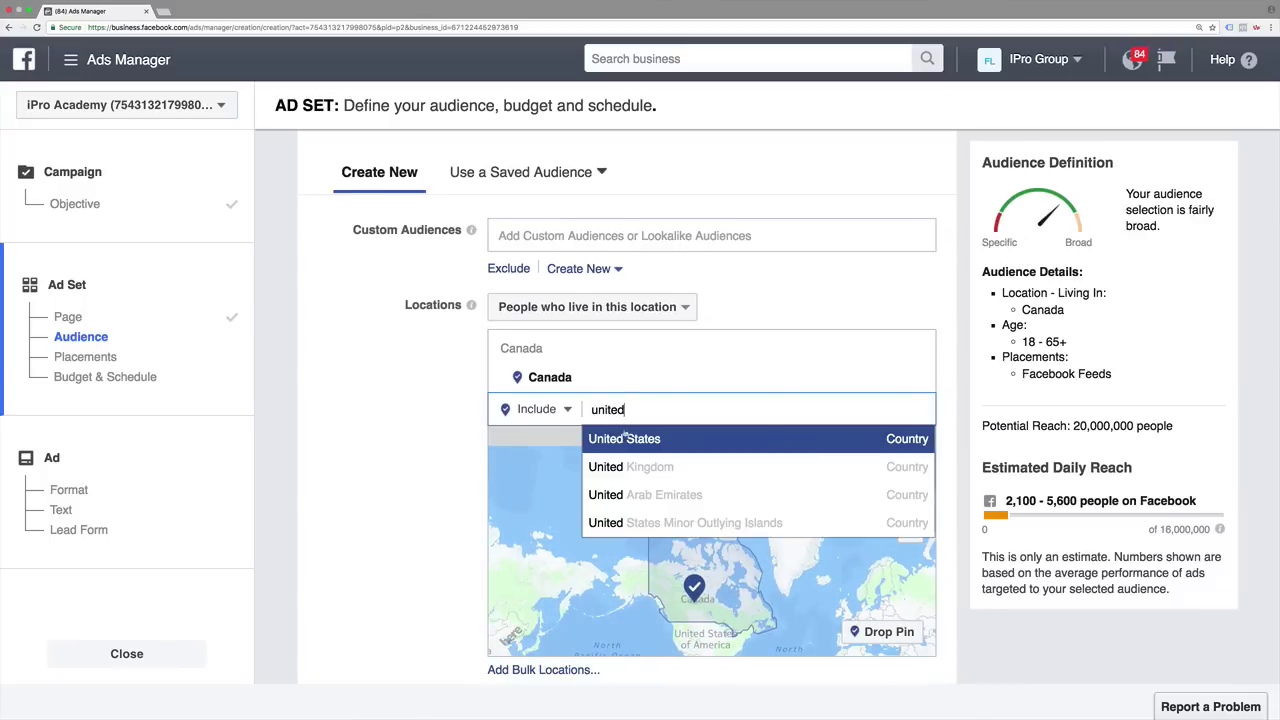
pyautogui.click(676, 436)
pyautogui.click(917, 377)
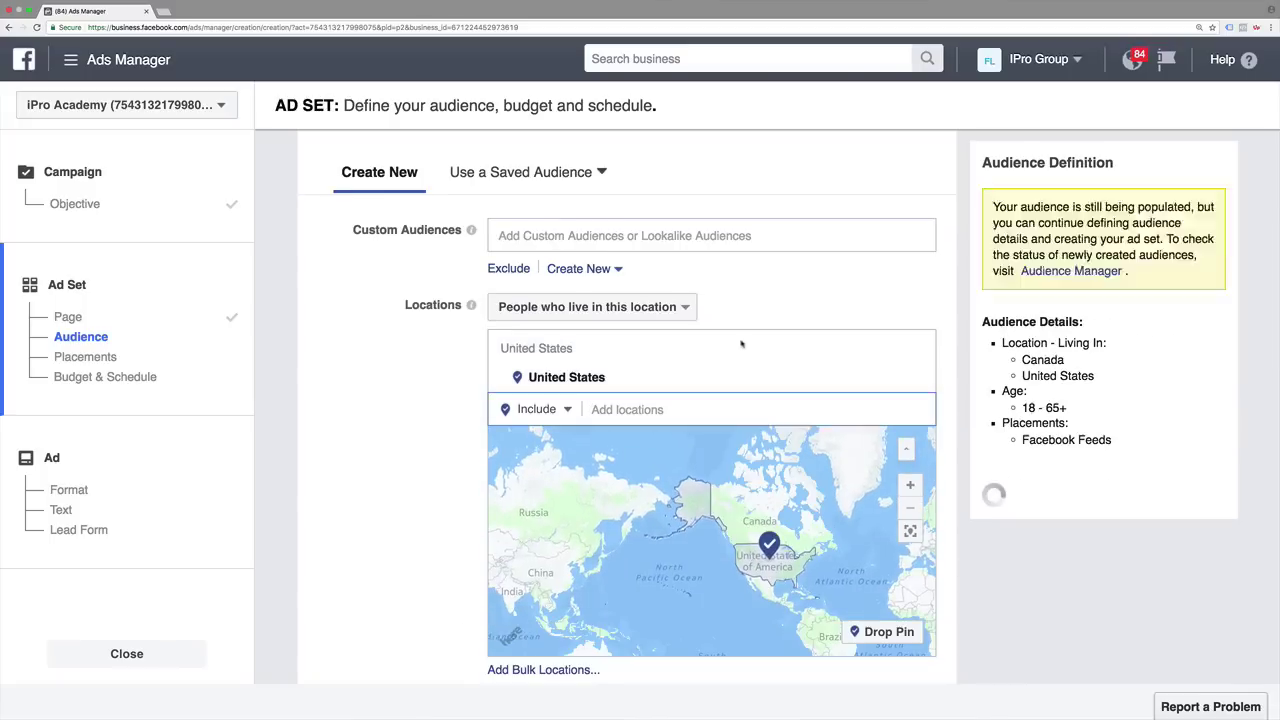
# Set the audience language to English (All) and the gender to Men
pyautogui.scroll(-5, 380, 450)
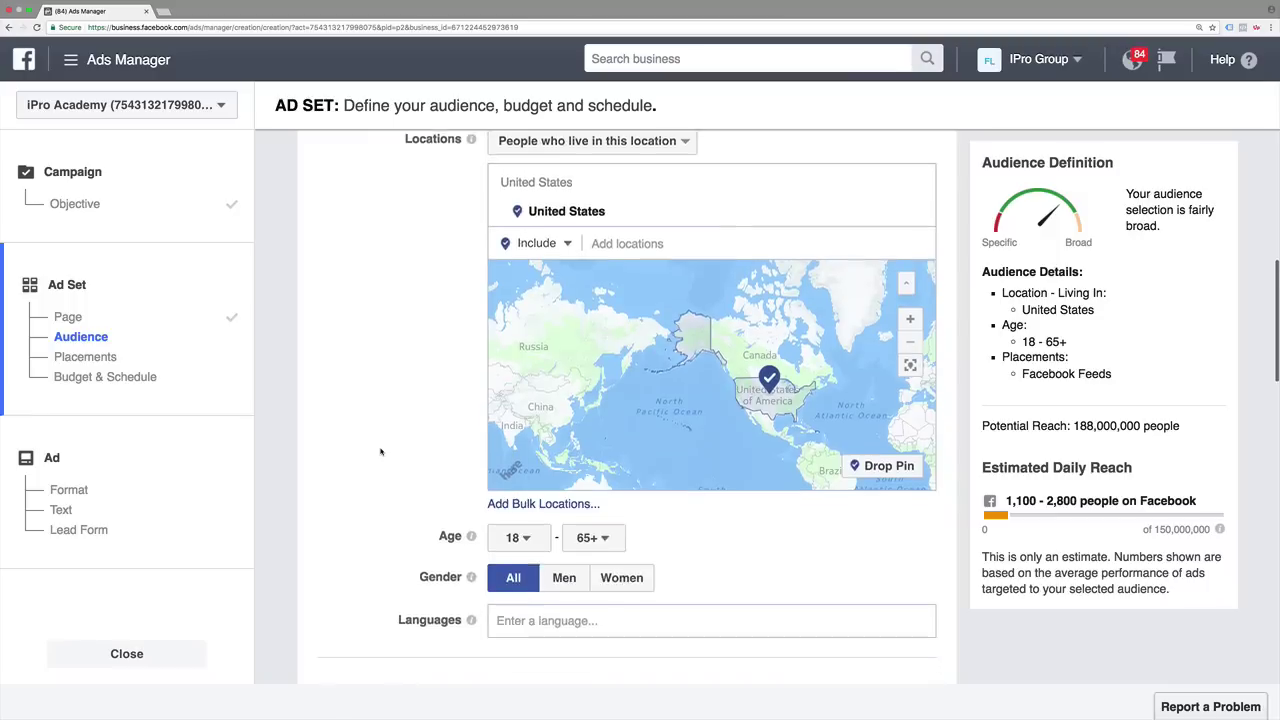
pyautogui.scroll(-1, 380, 452)
pyautogui.click(540, 467)
pyautogui.write('e')
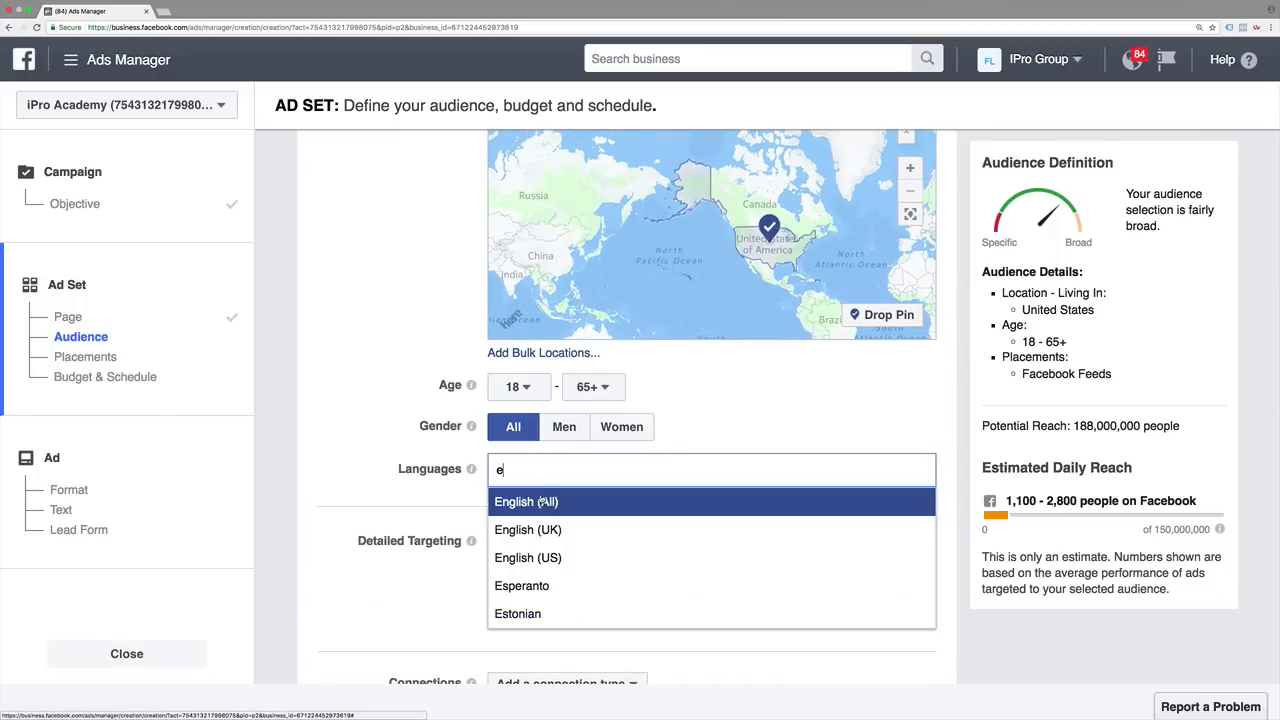
pyautogui.click(540, 498)
pyautogui.click(561, 428)
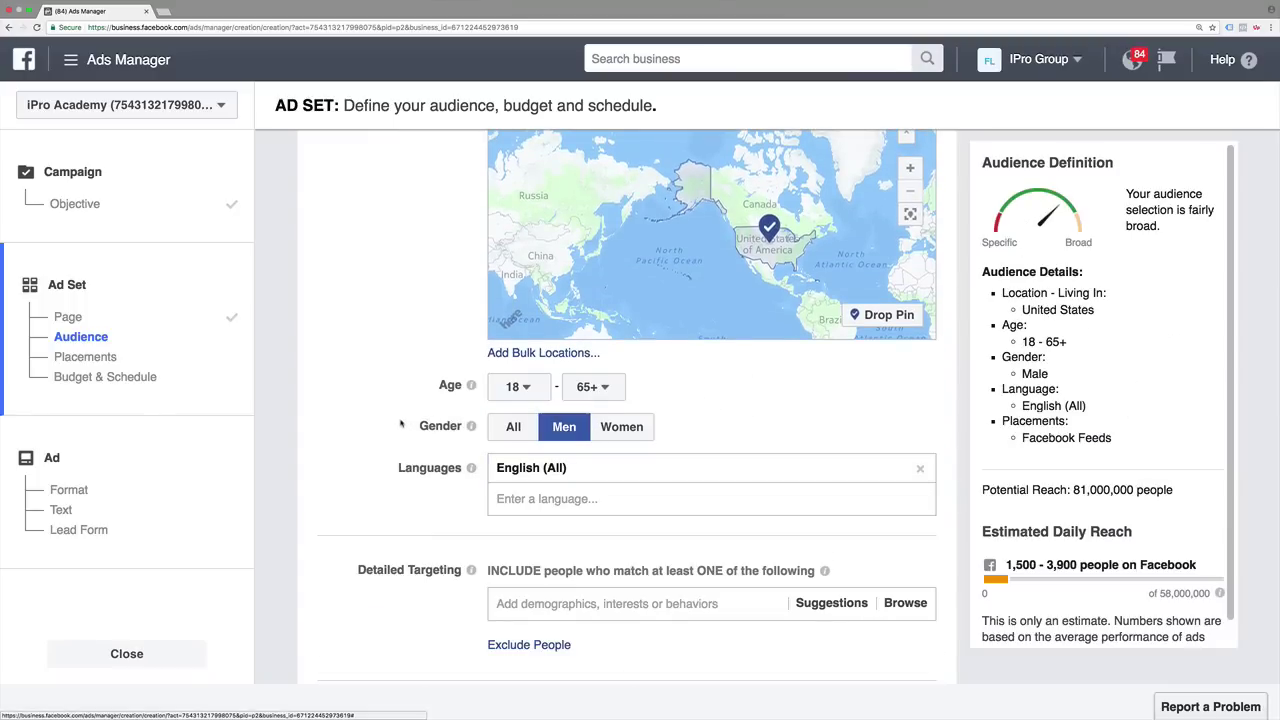
# Search the detailed targeting for facebook and power editor, and add the Power Editor interest
pyautogui.scroll(-4, 408, 425)
pyautogui.click(636, 398)
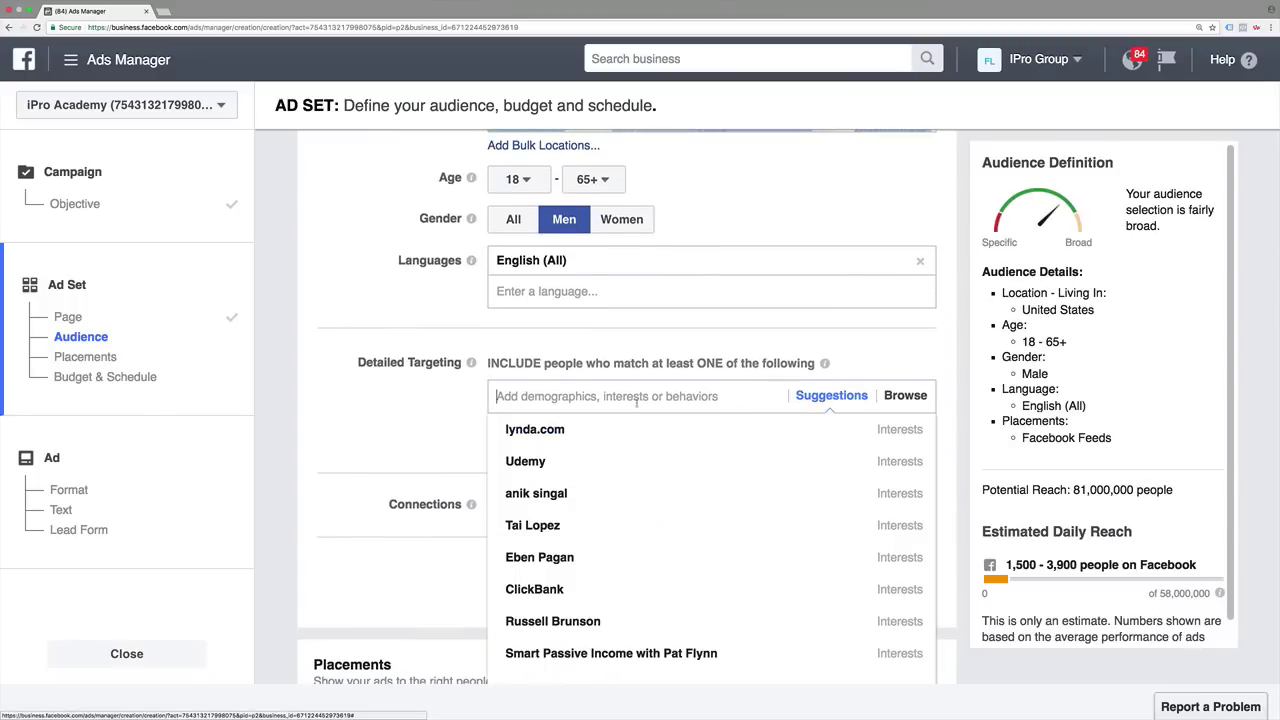
pyautogui.write('face')
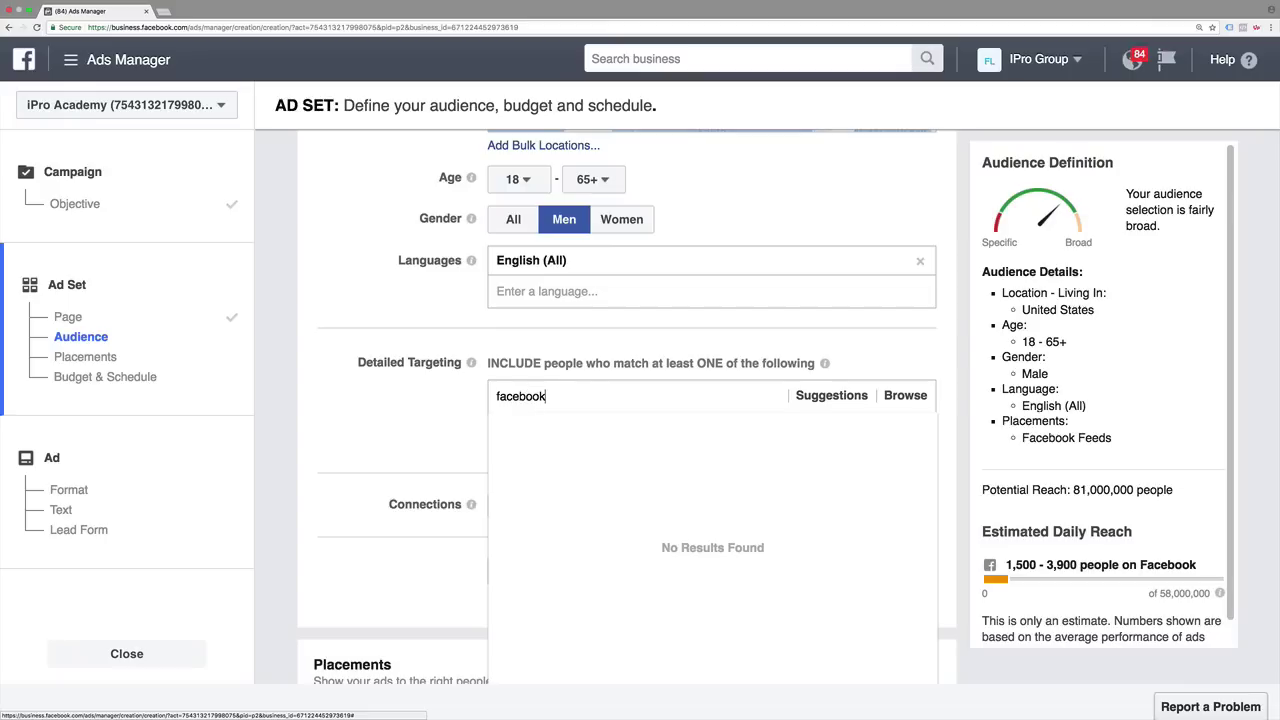
pyautogui.write('book')
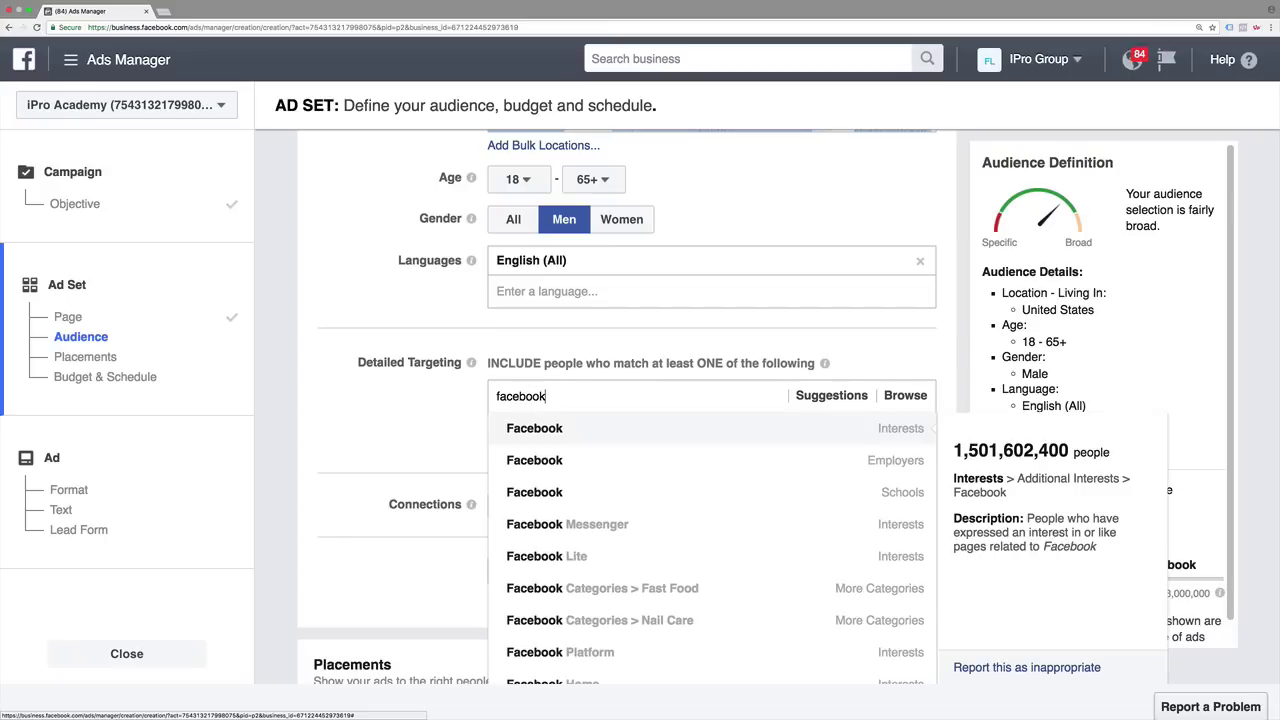
pyautogui.hotkey('ctrl', 'a')
pyautogui.write('power e')
pyautogui.write('dit')
pyautogui.press('BackSpace')
pyautogui.write('ito')
pyautogui.click(571, 428)
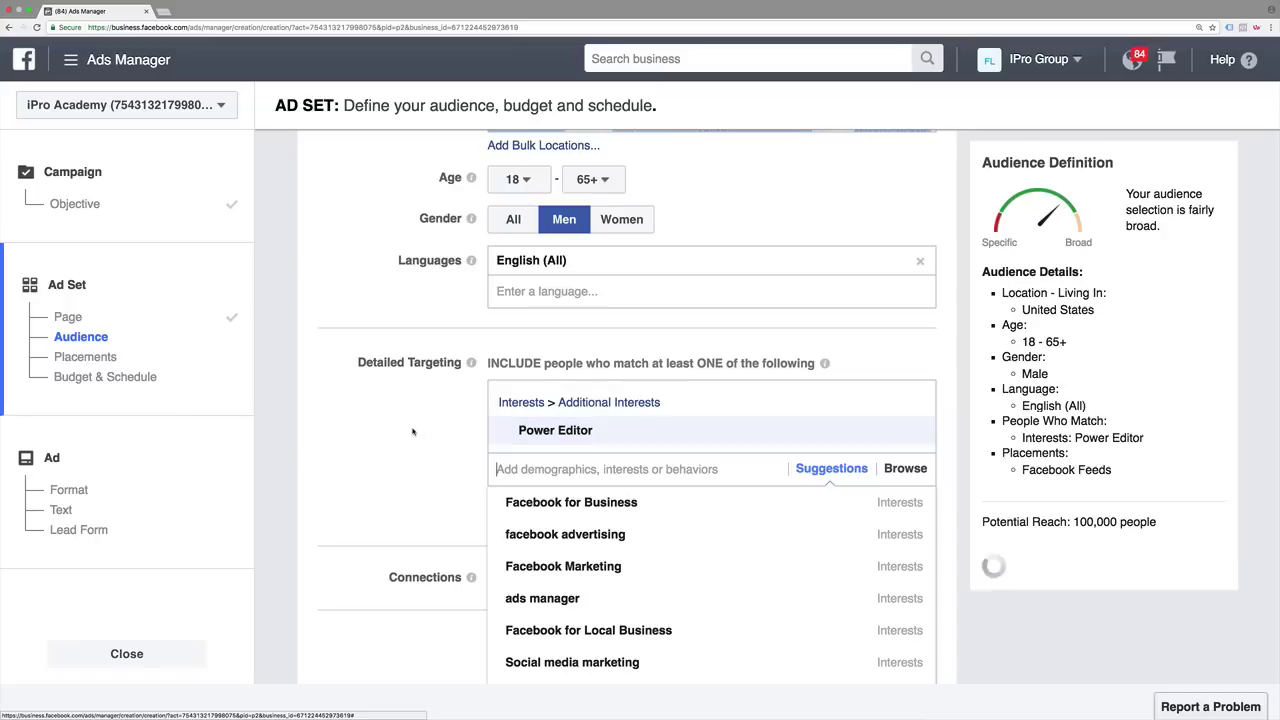
# Replace the Power Editor interest with the suggested Facebook for Business interest in the detailed targeting, and close the suggestions
pyautogui.click(566, 512)
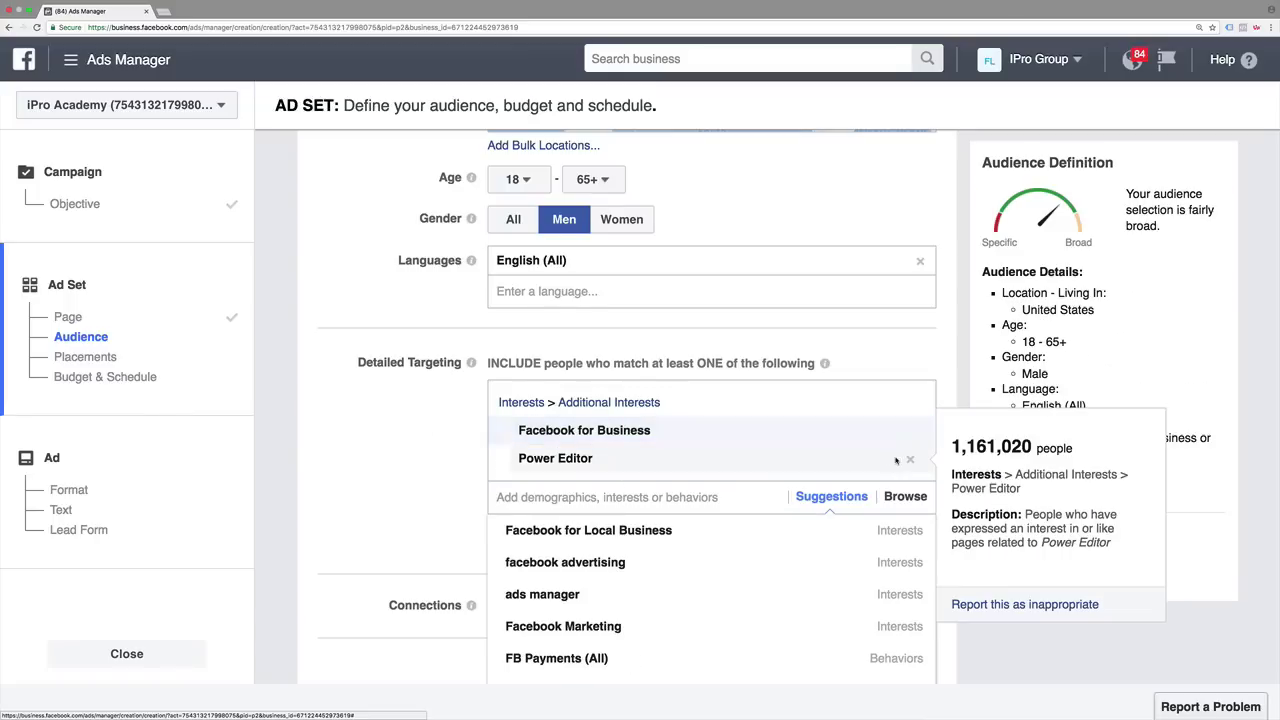
pyautogui.click(909, 459)
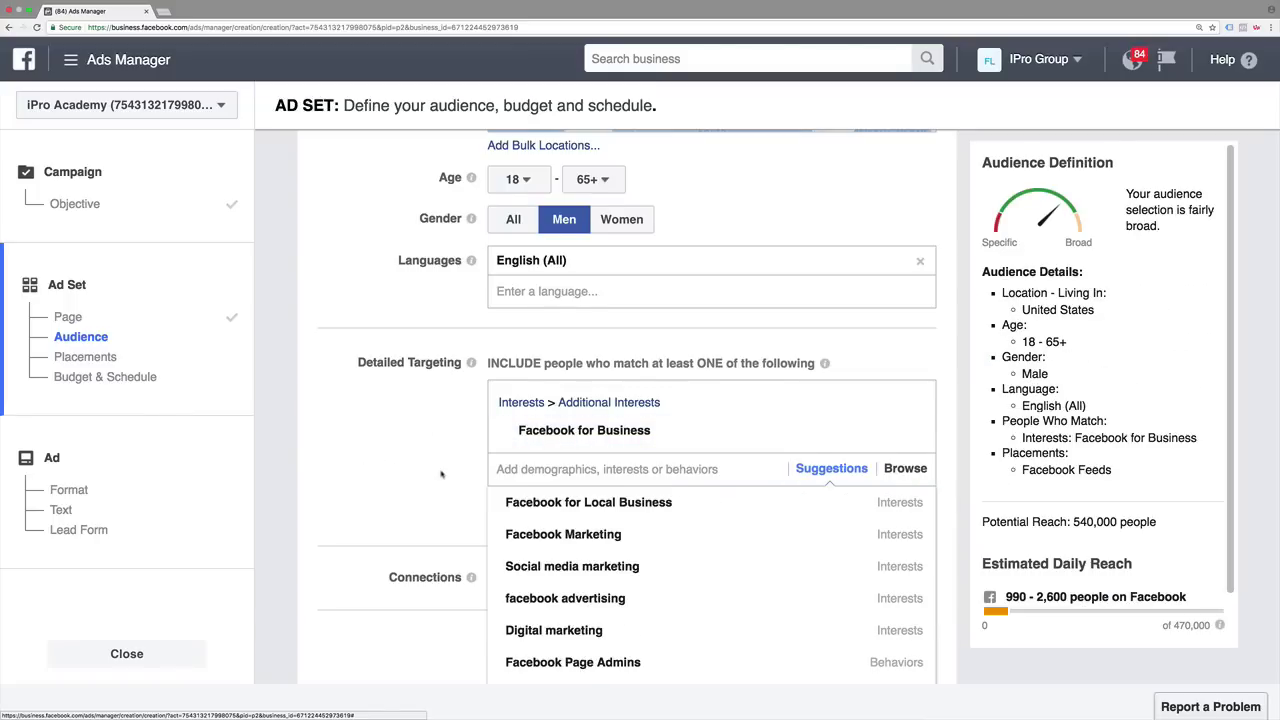
pyautogui.scroll(-1, 700, 480)
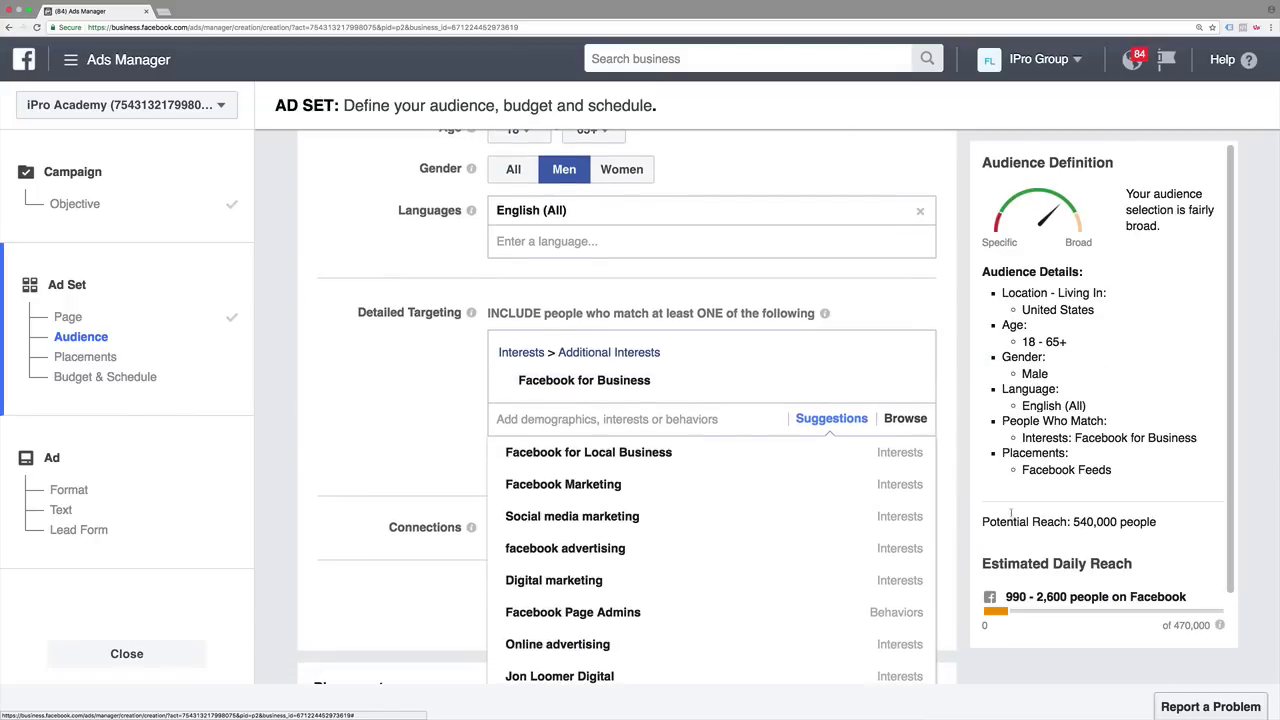
pyautogui.click(357, 392)
# Switch the ad set from automatic placements to Edit Placements and expand the Facebook platform's placements
pyautogui.scroll(-7, 383, 393)
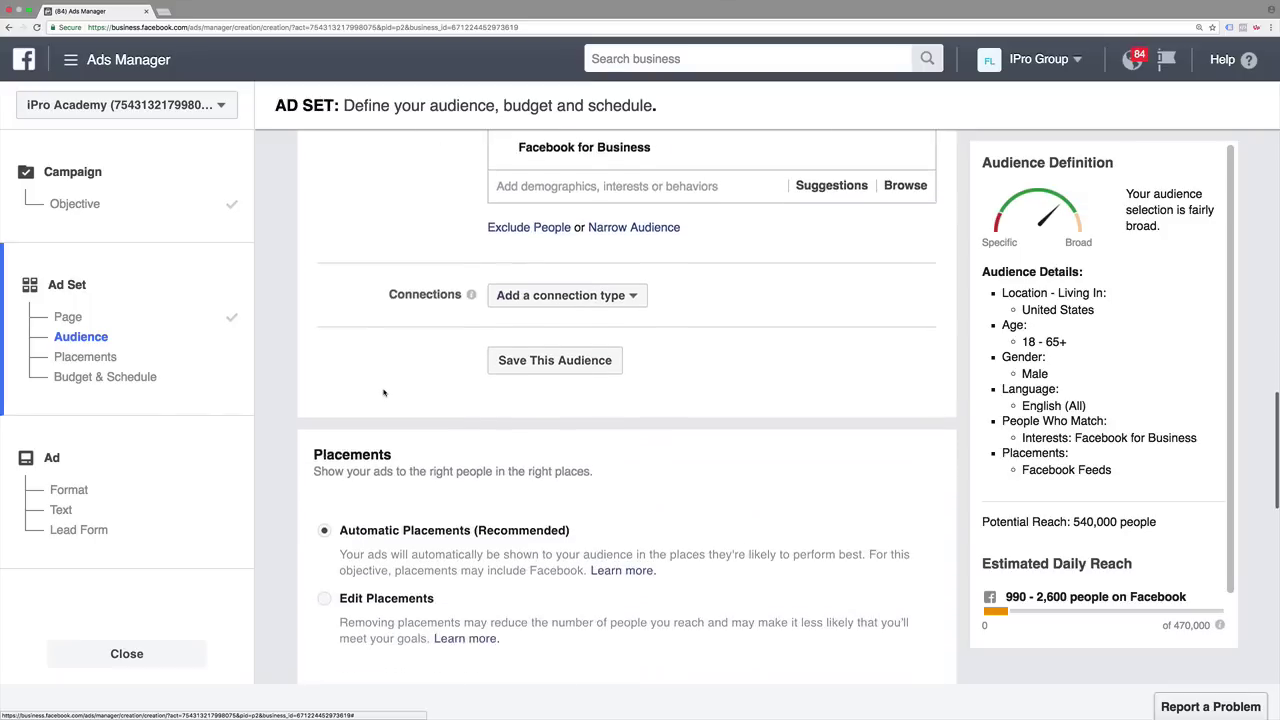
pyautogui.scroll(-4, 383, 393)
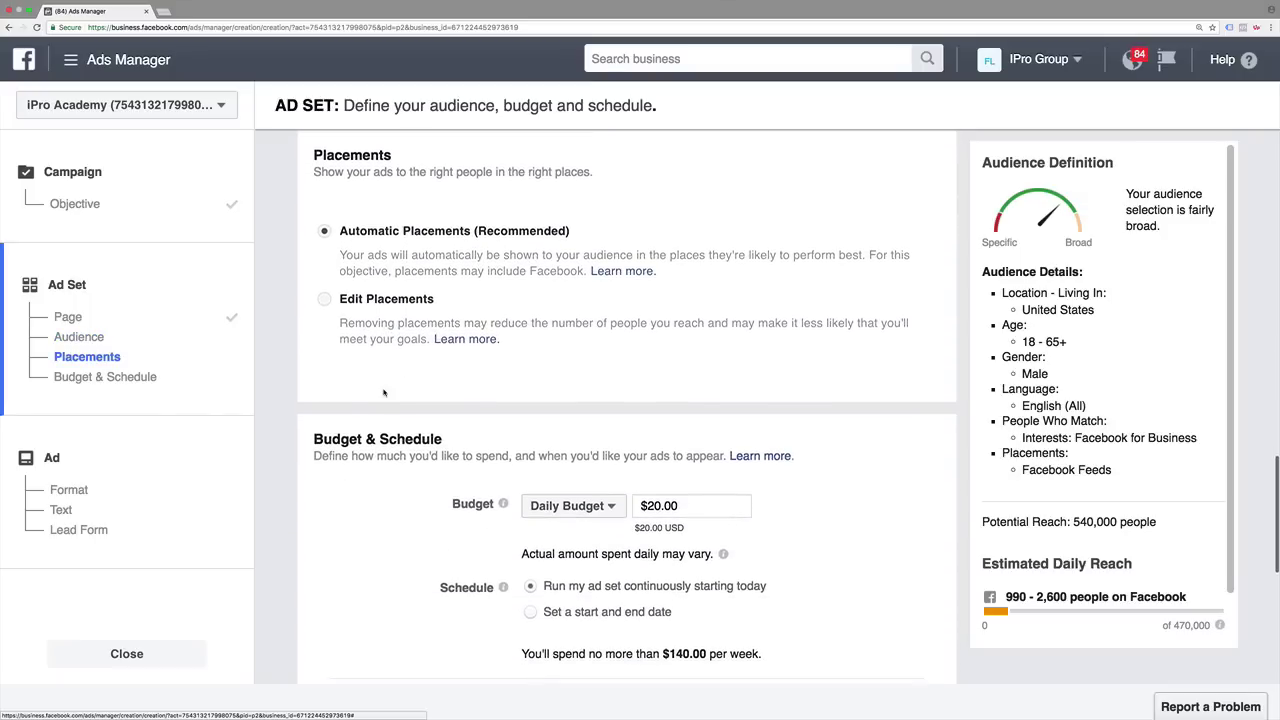
pyautogui.click(362, 309)
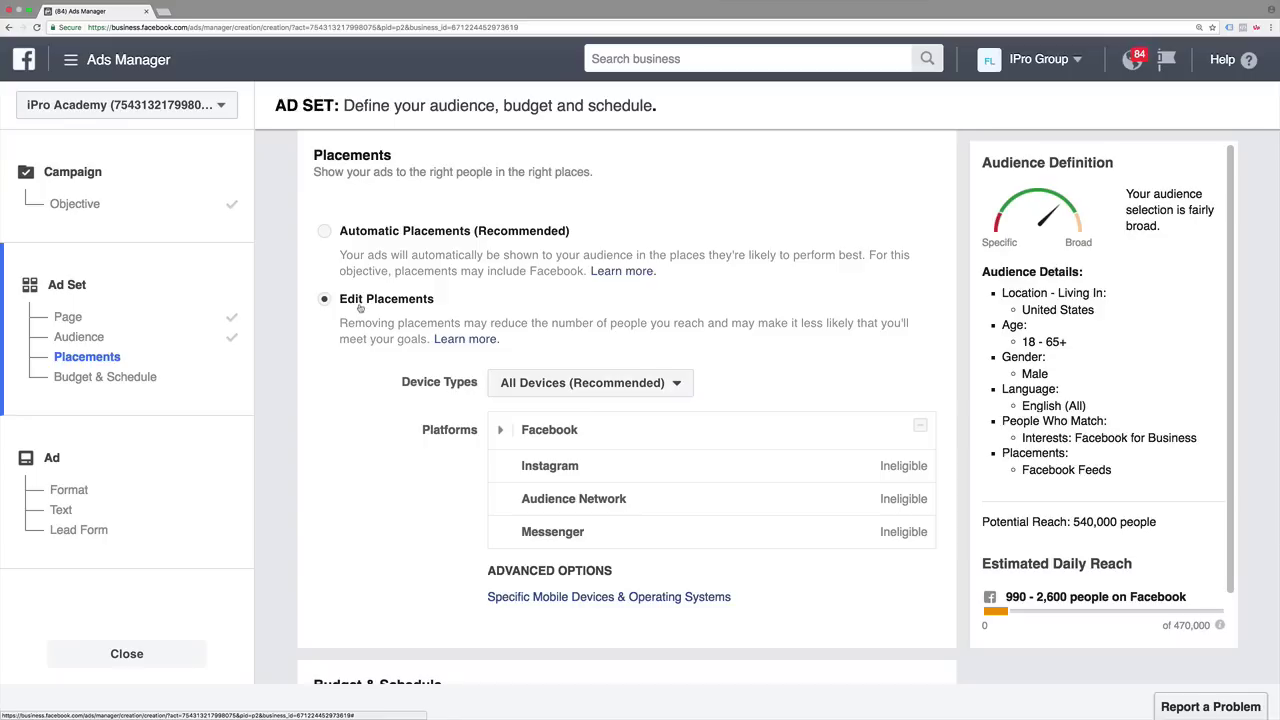
pyautogui.click(500, 429)
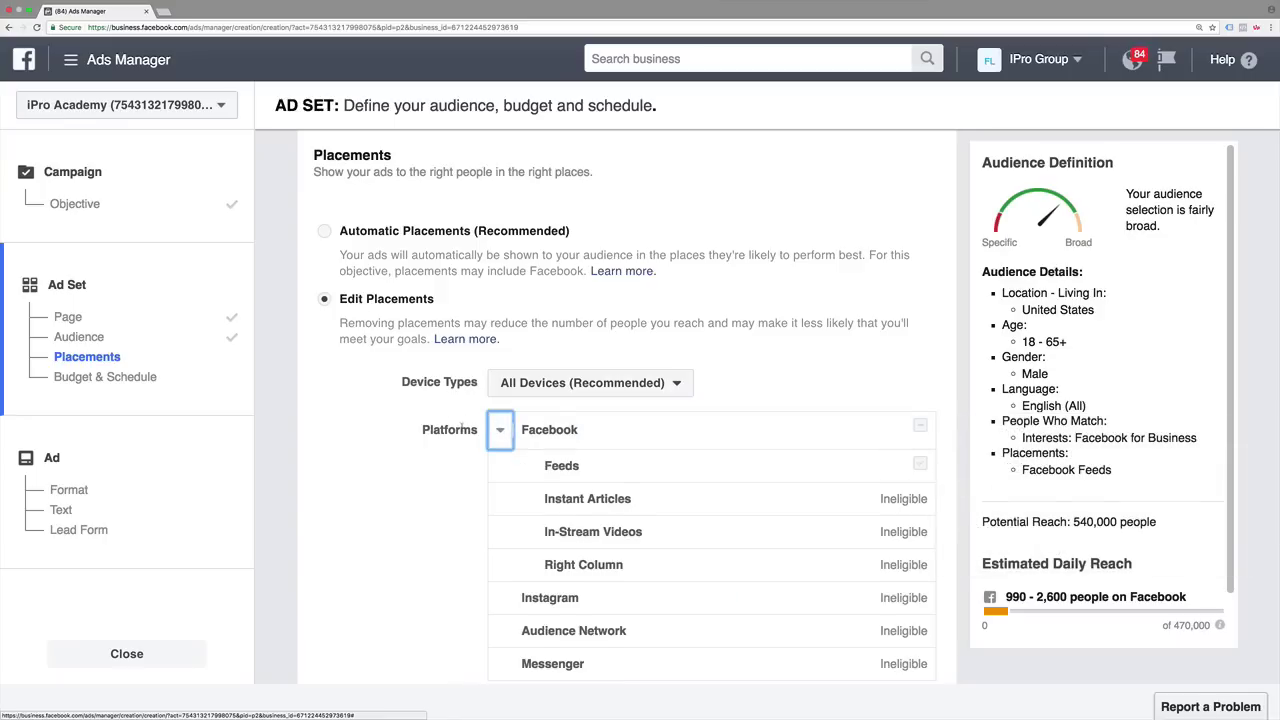
pyautogui.scroll(-1, 462, 430)
pyautogui.scroll(-2, 588, 363)
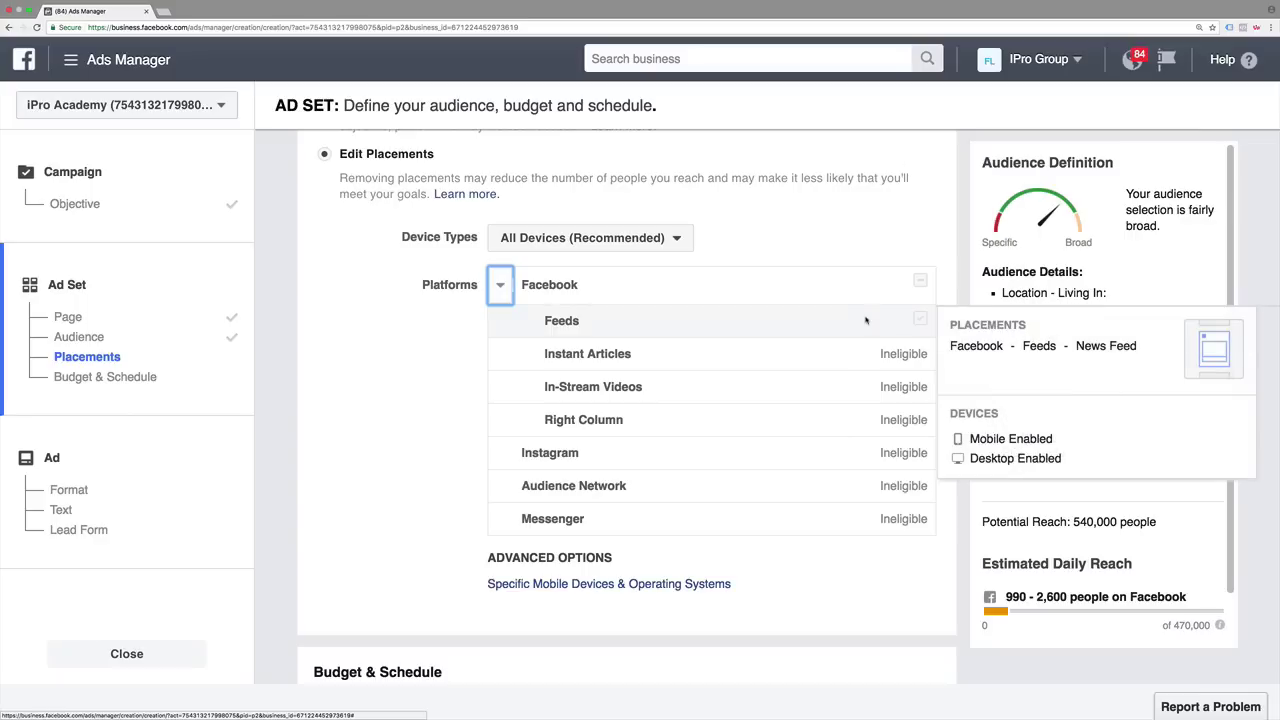
pyautogui.scroll(-1, 759, 338)
# Limit the placement device types to Mobile Only and collapse the Facebook platform's placements
pyautogui.click(591, 198)
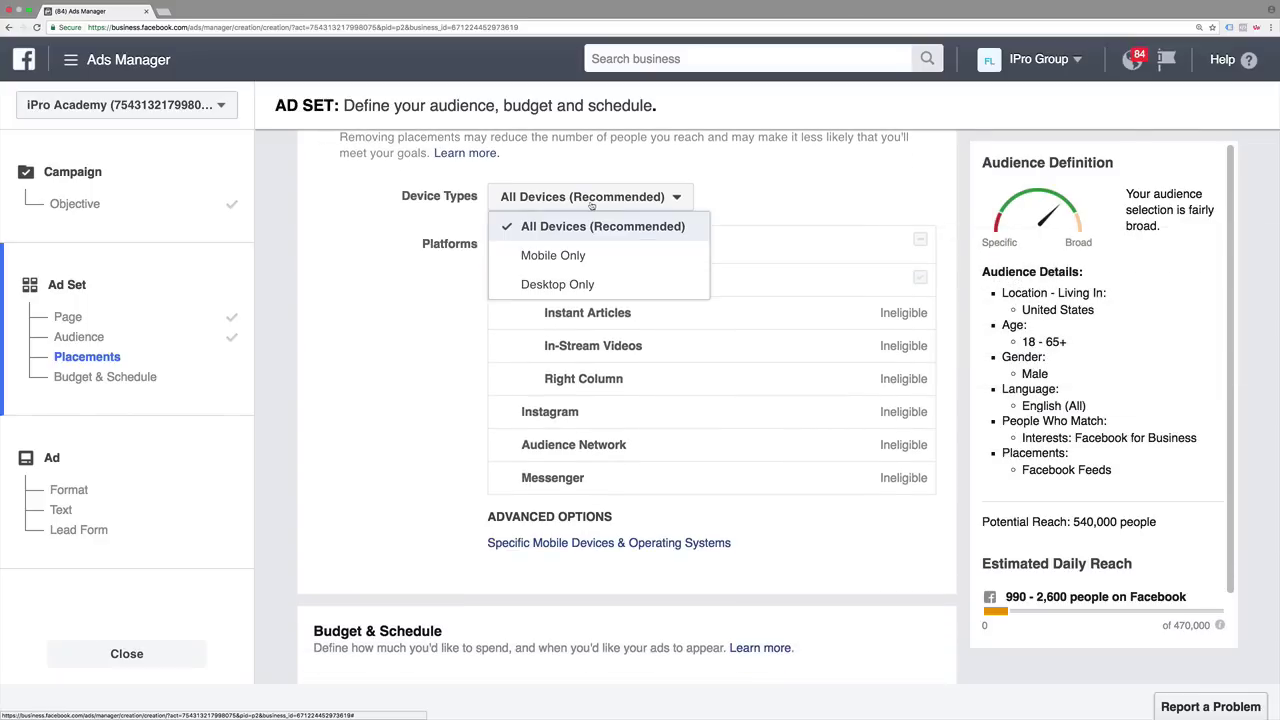
pyautogui.click(598, 228)
pyautogui.click(620, 197)
pyautogui.click(640, 255)
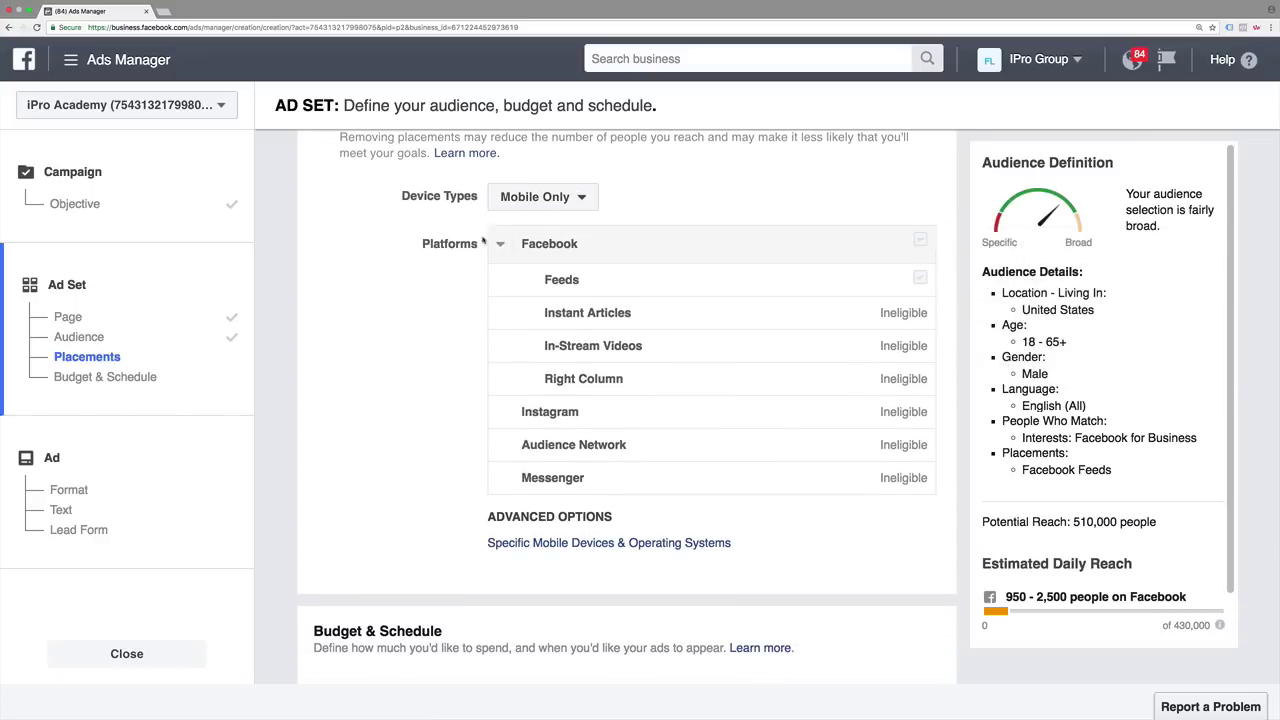
pyautogui.click(545, 197)
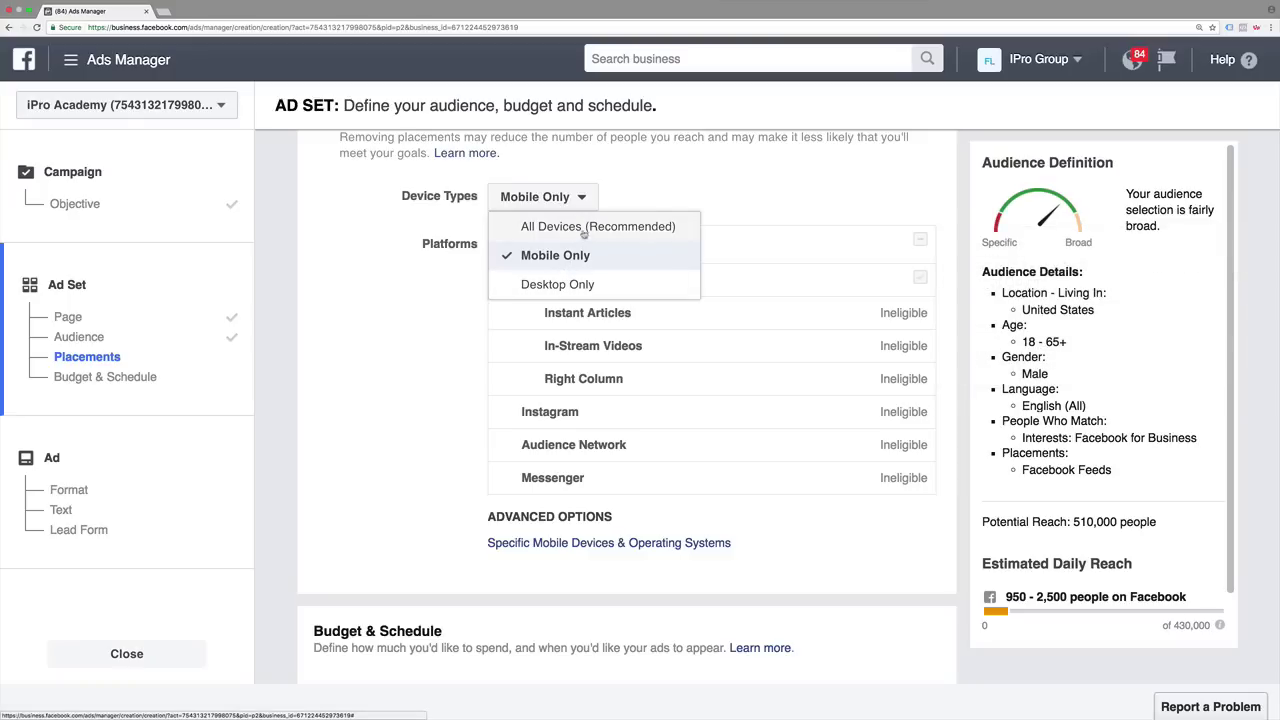
pyautogui.click(548, 256)
pyautogui.click(500, 243)
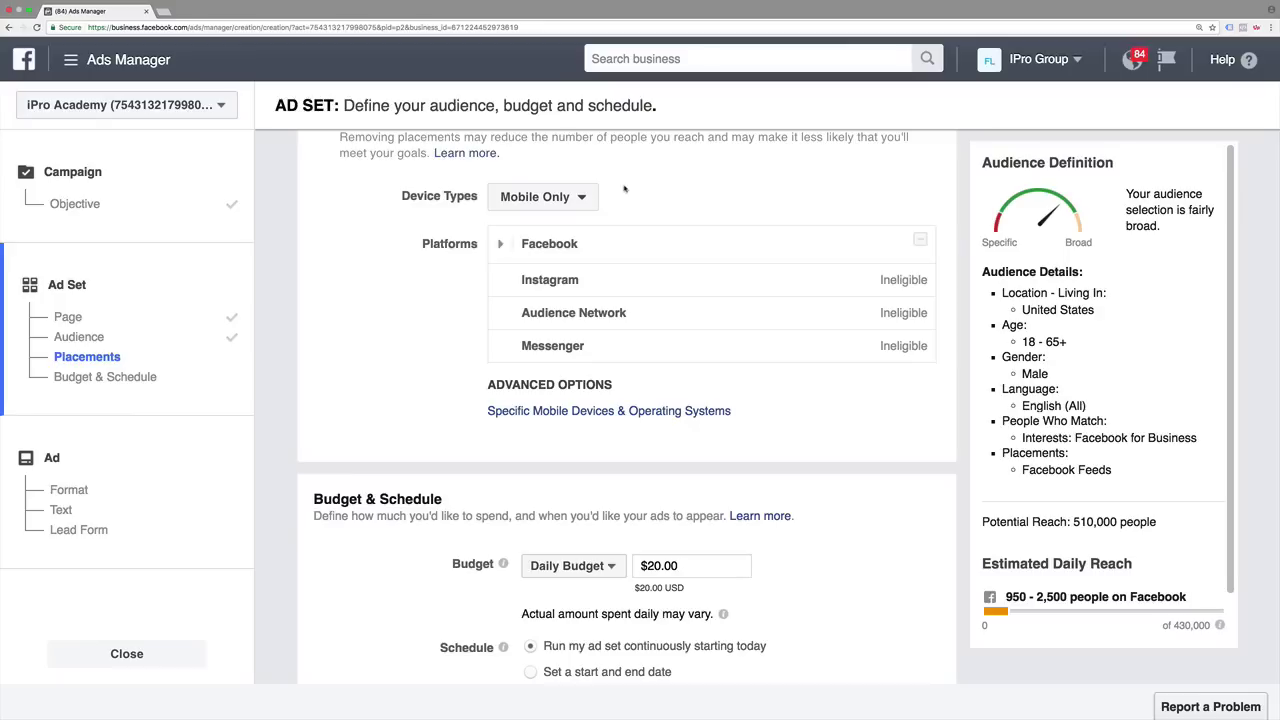
pyautogui.click(545, 197)
pyautogui.click(470, 292)
# Set the ad set's daily budget to $5.00
pyautogui.scroll(-5, 469, 295)
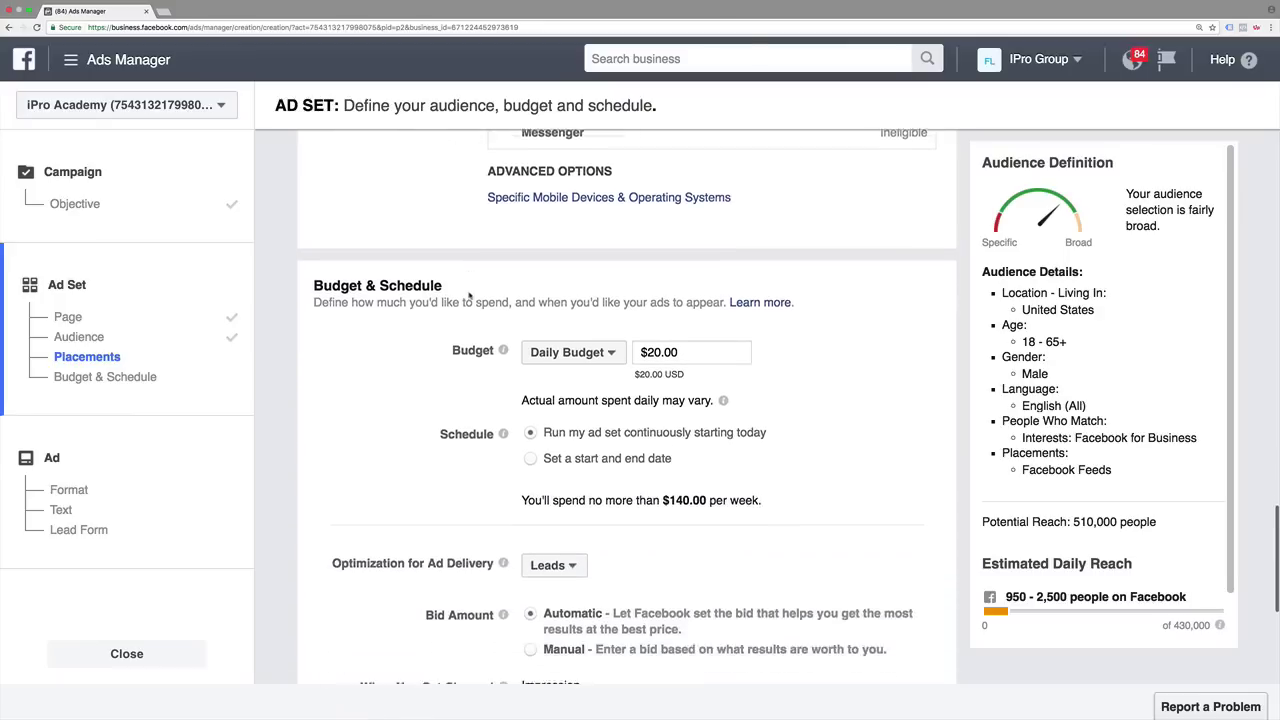
pyautogui.moveTo(503, 287)
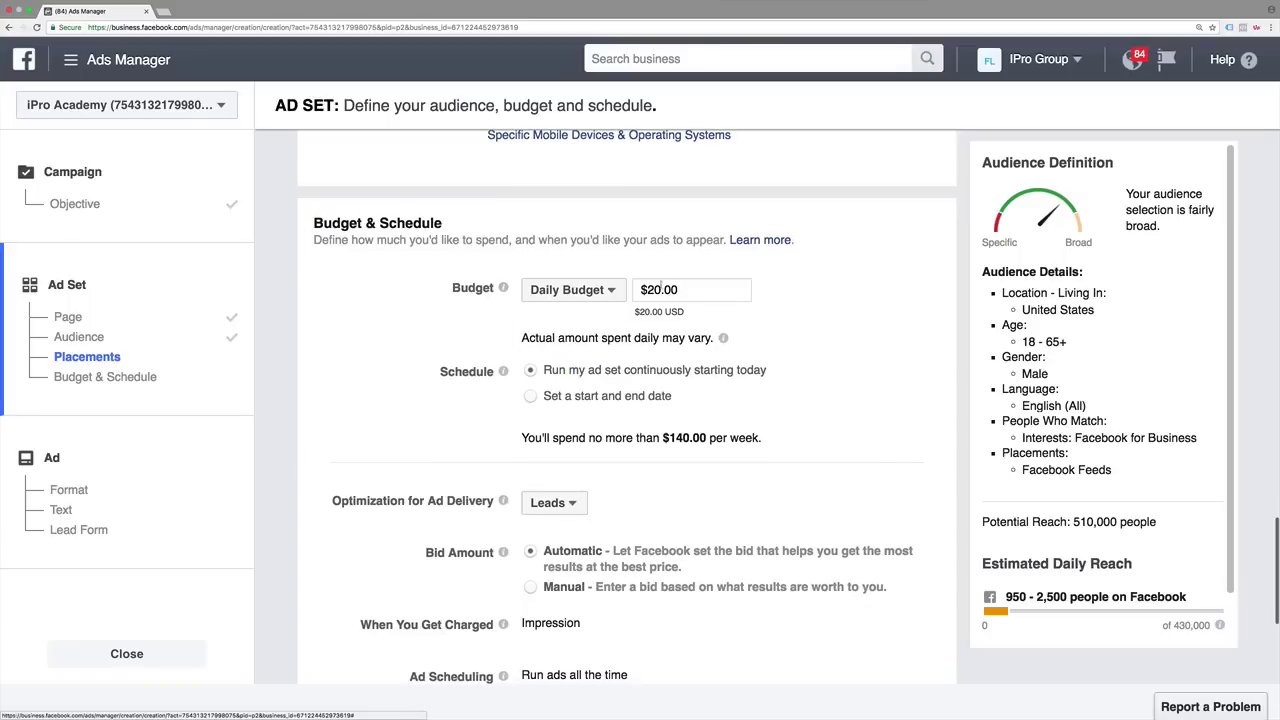
pyautogui.click(655, 290)
pyautogui.write('5')
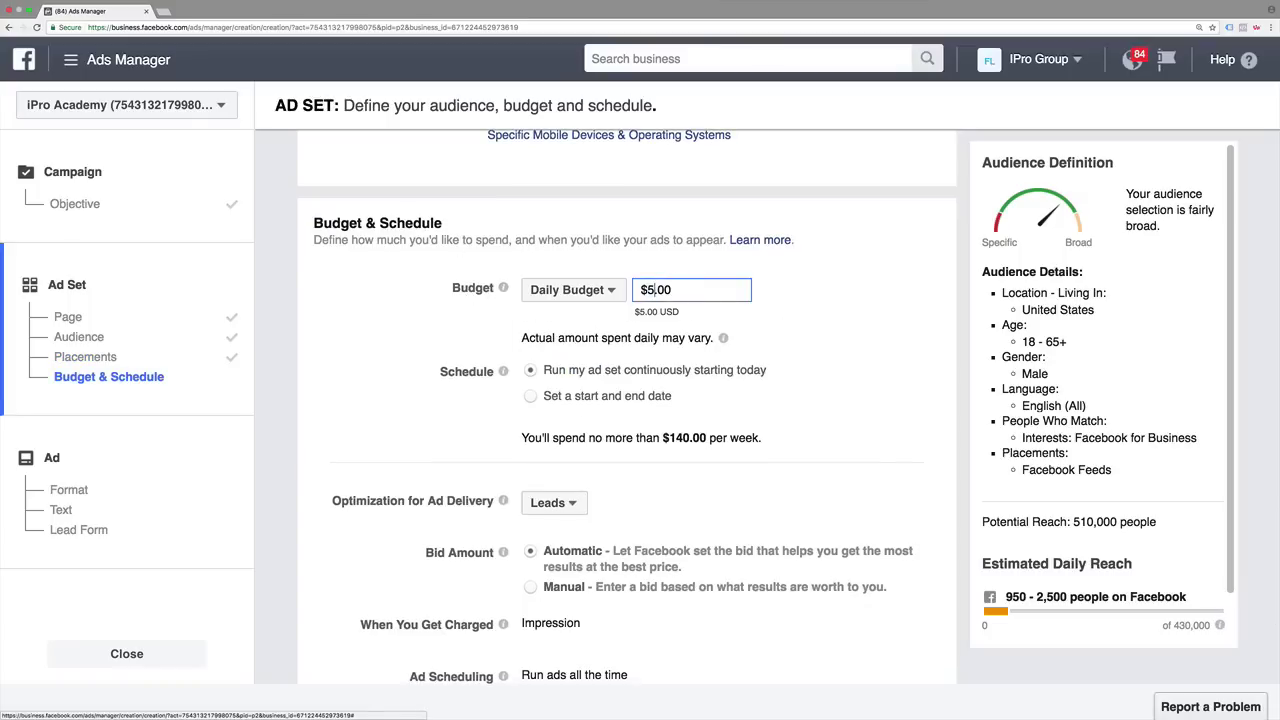
pyautogui.click(392, 316)
pyautogui.scroll(-5, 386, 317)
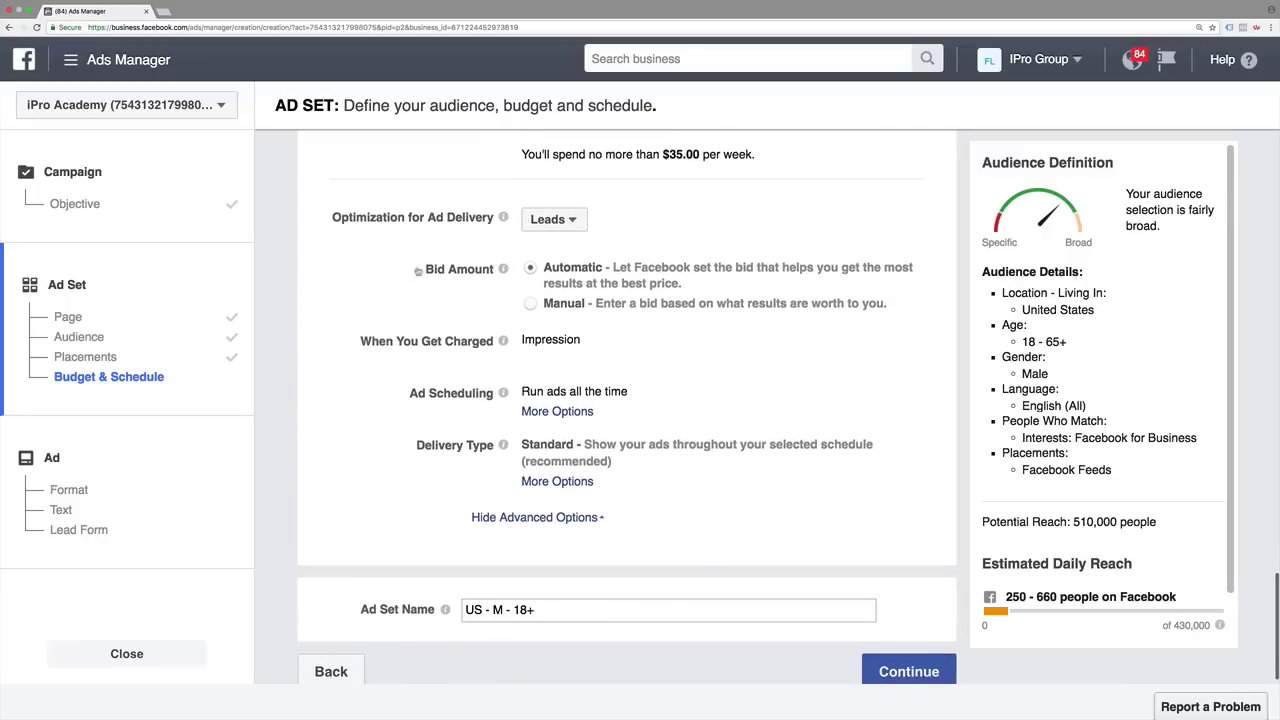
# Continue from the ad set to the ad setup and choose the Single Image format
pyautogui.moveTo(404, 205)
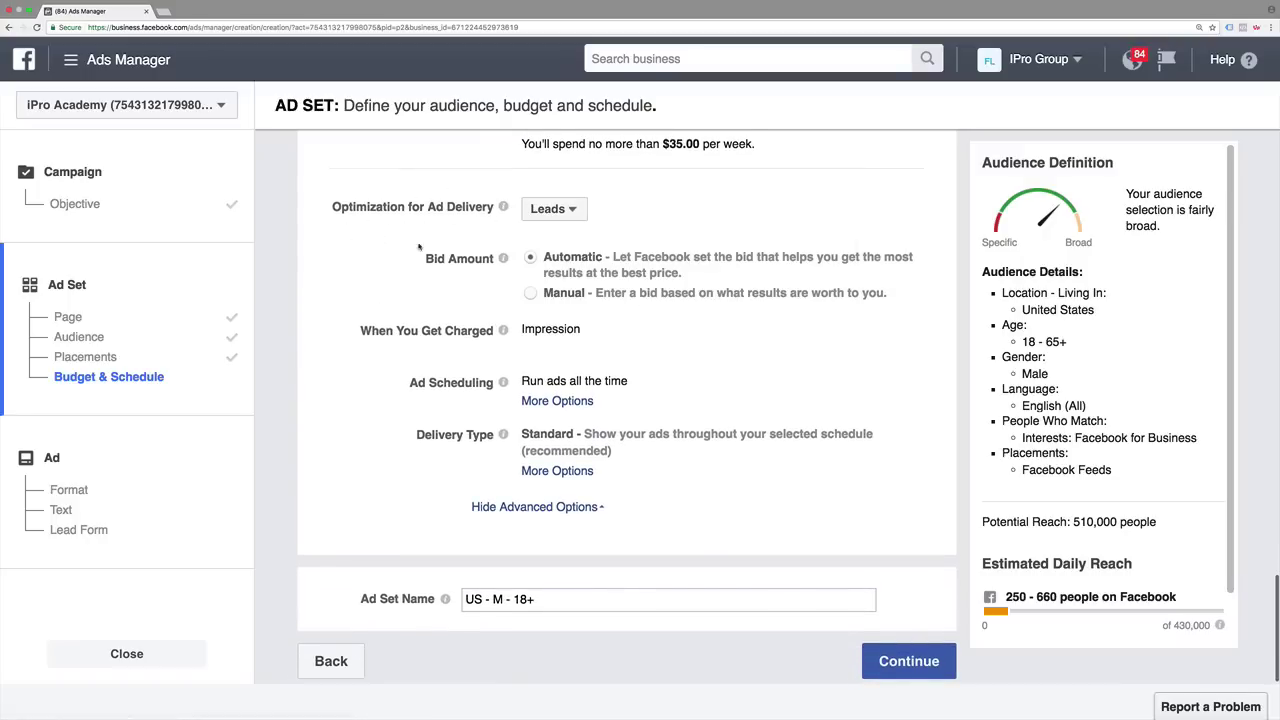
pyautogui.click(905, 661)
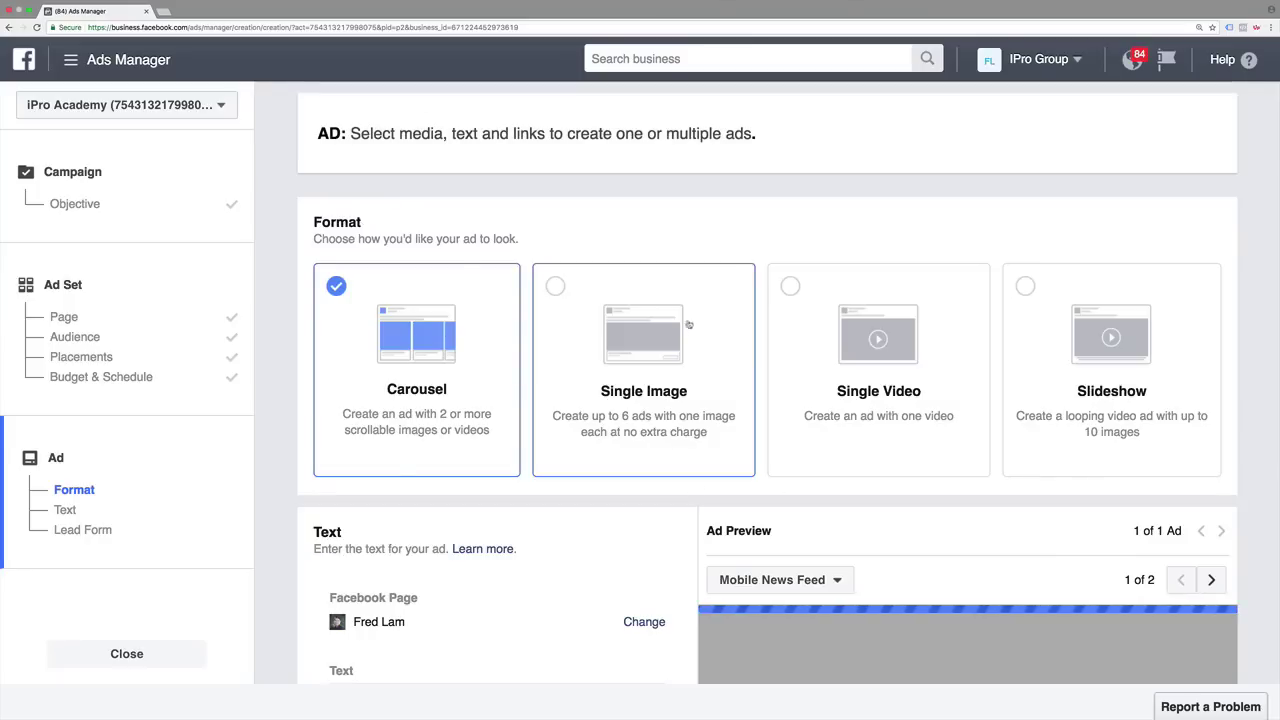
pyautogui.scroll(-1, 630, 320)
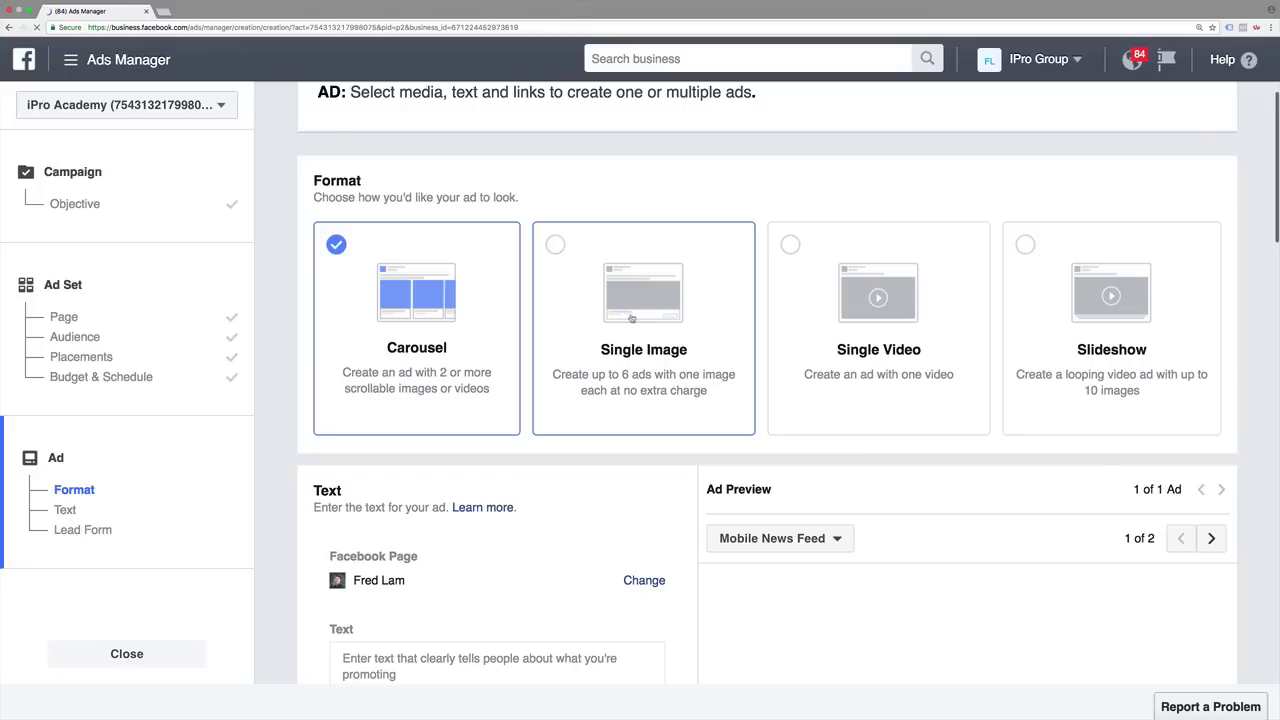
pyautogui.click(630, 317)
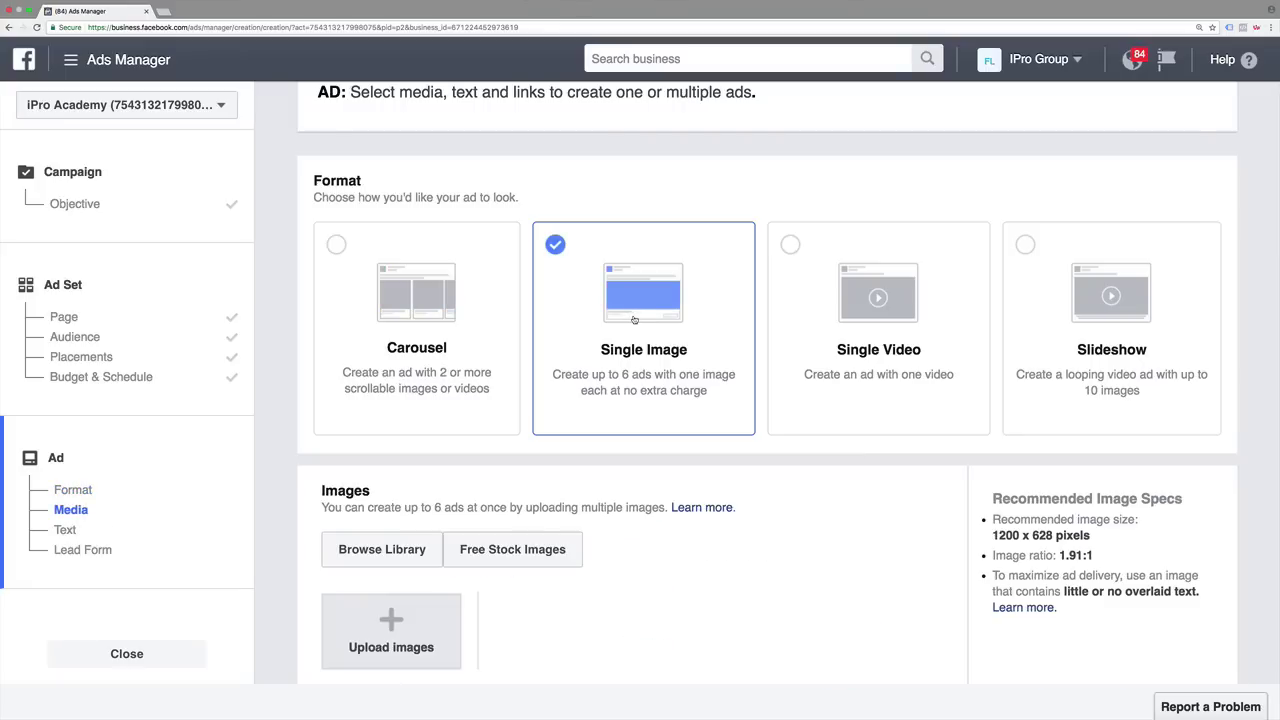
pyautogui.click(855, 318)
pyautogui.scroll(-2, 760, 300)
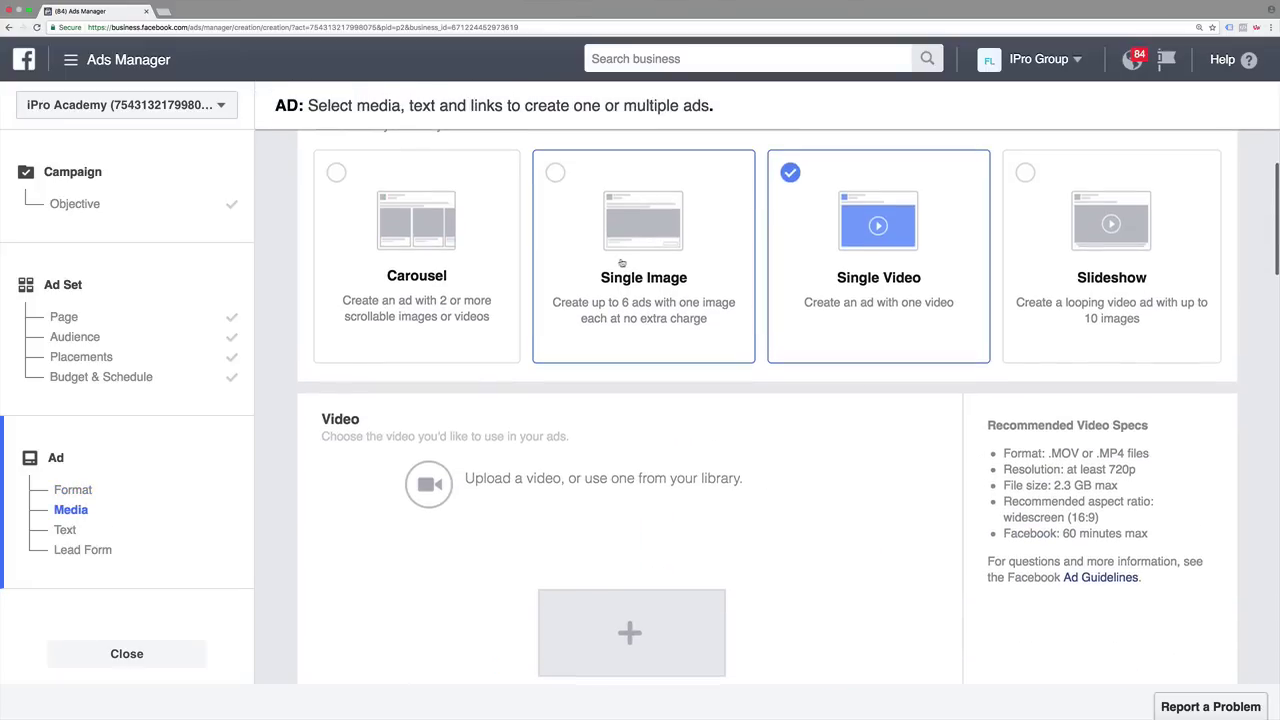
pyautogui.click(621, 263)
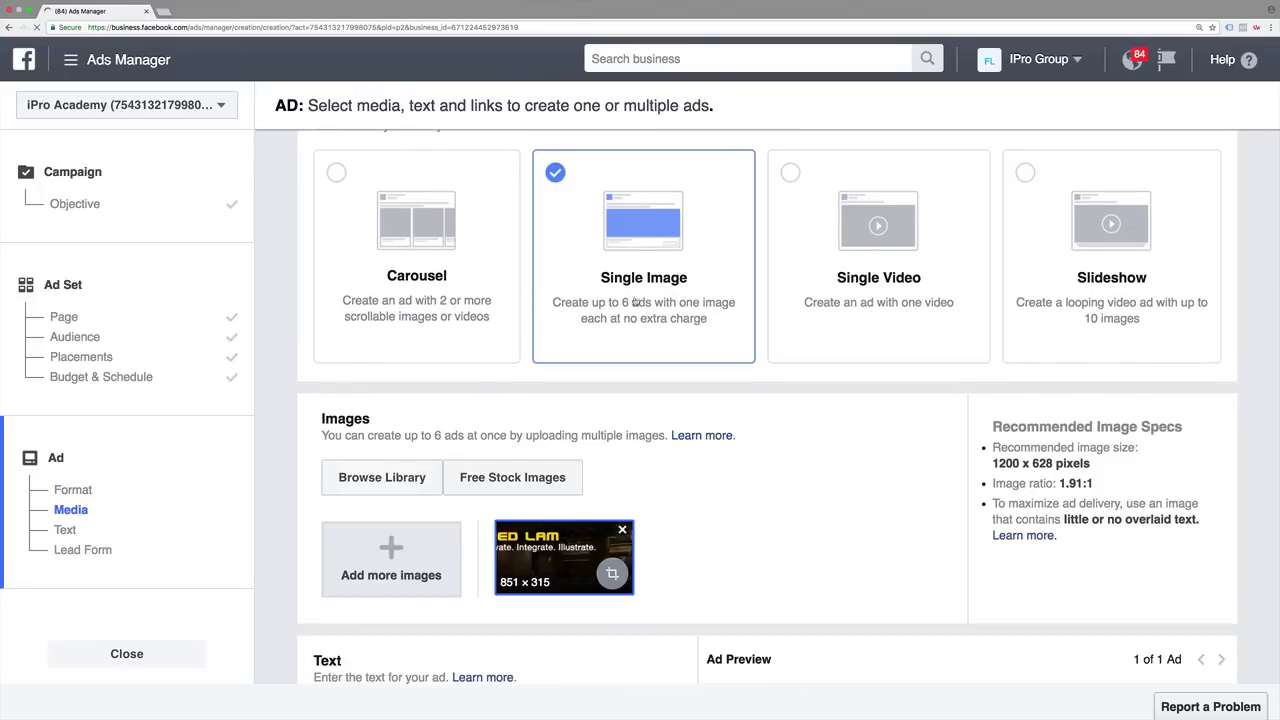
pyautogui.scroll(-5, 636, 302)
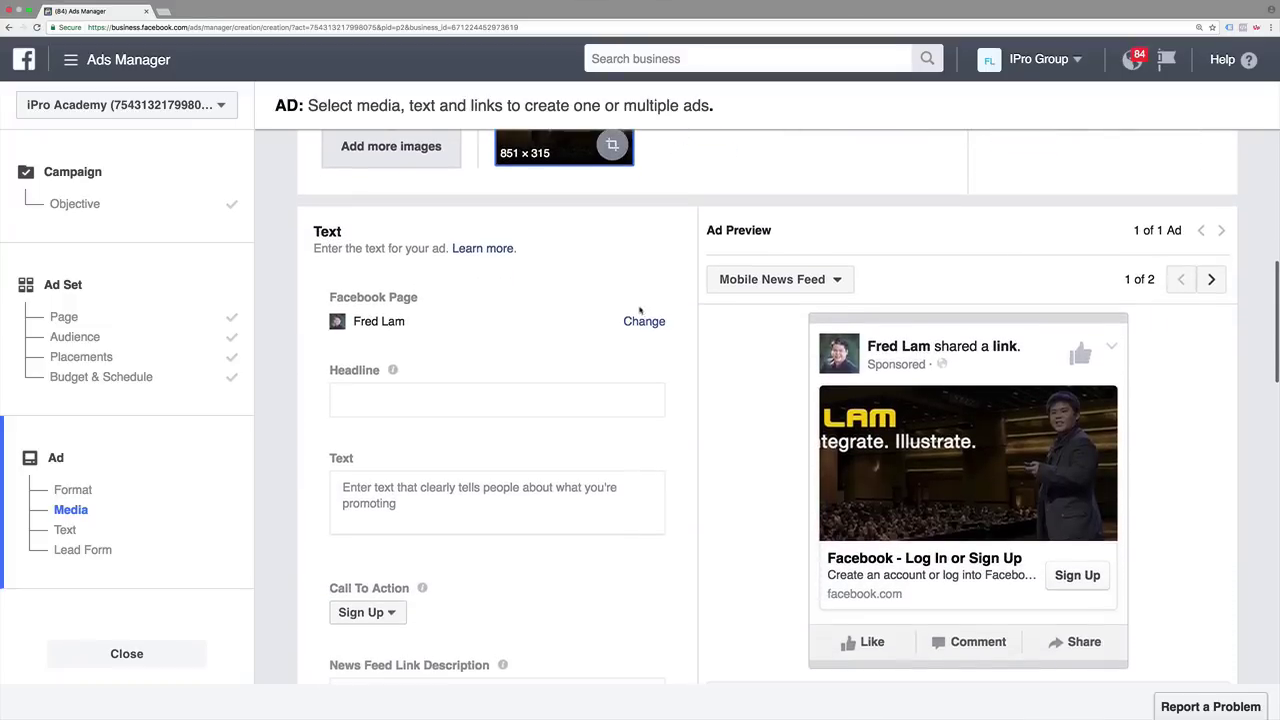
pyautogui.scroll(2, 480, 335)
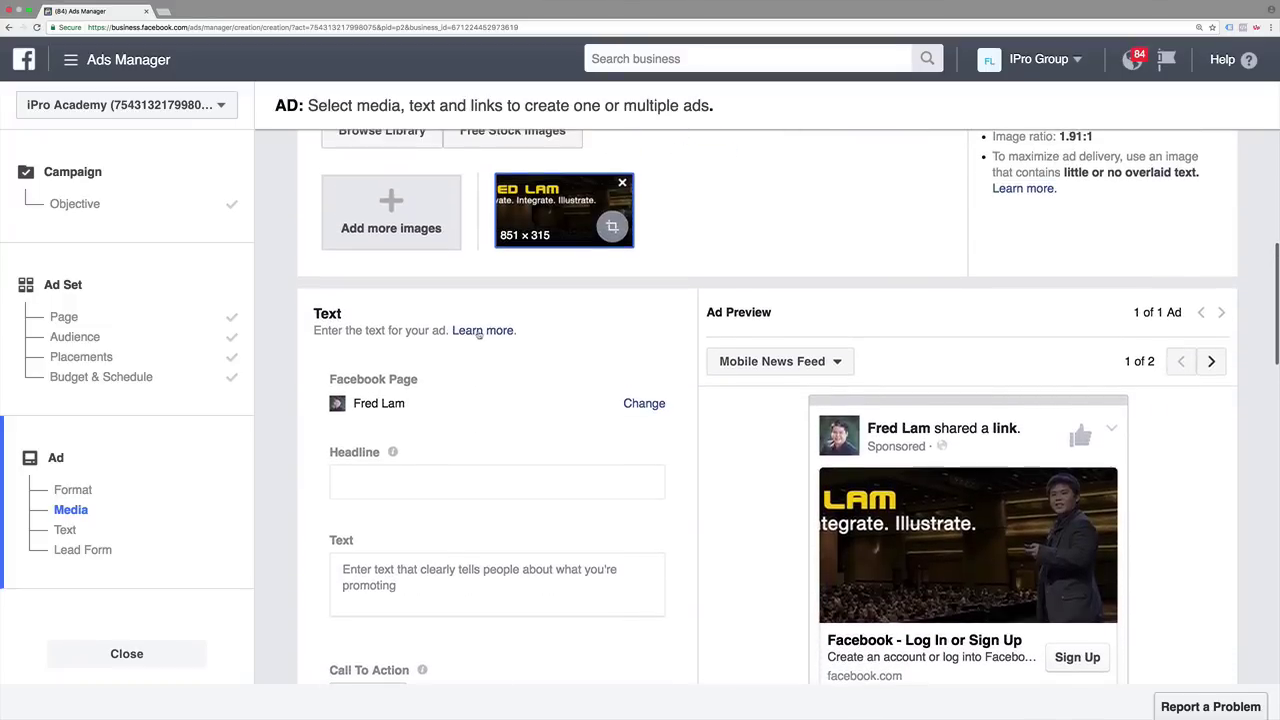
pyautogui.scroll(-1, 494, 322)
pyautogui.scroll(-3, 515, 334)
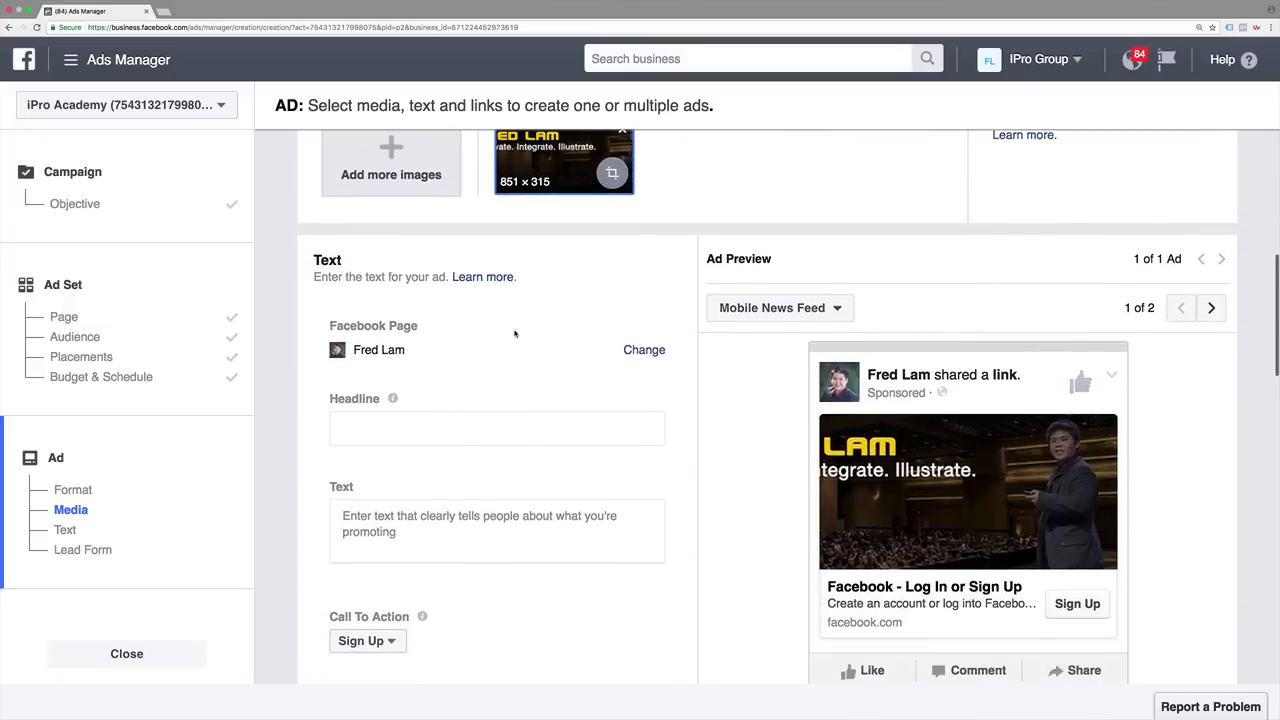
pyautogui.click(484, 318)
pyautogui.scroll(-1, 538, 364)
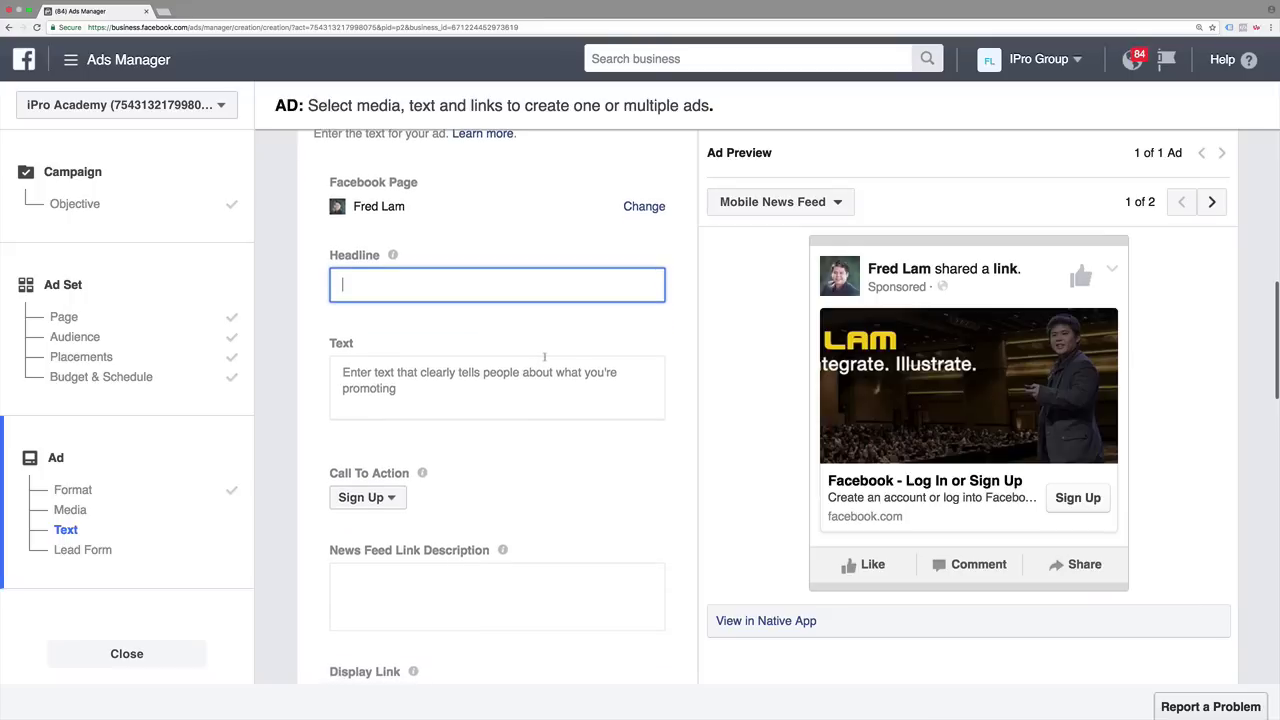
pyautogui.write('Free')
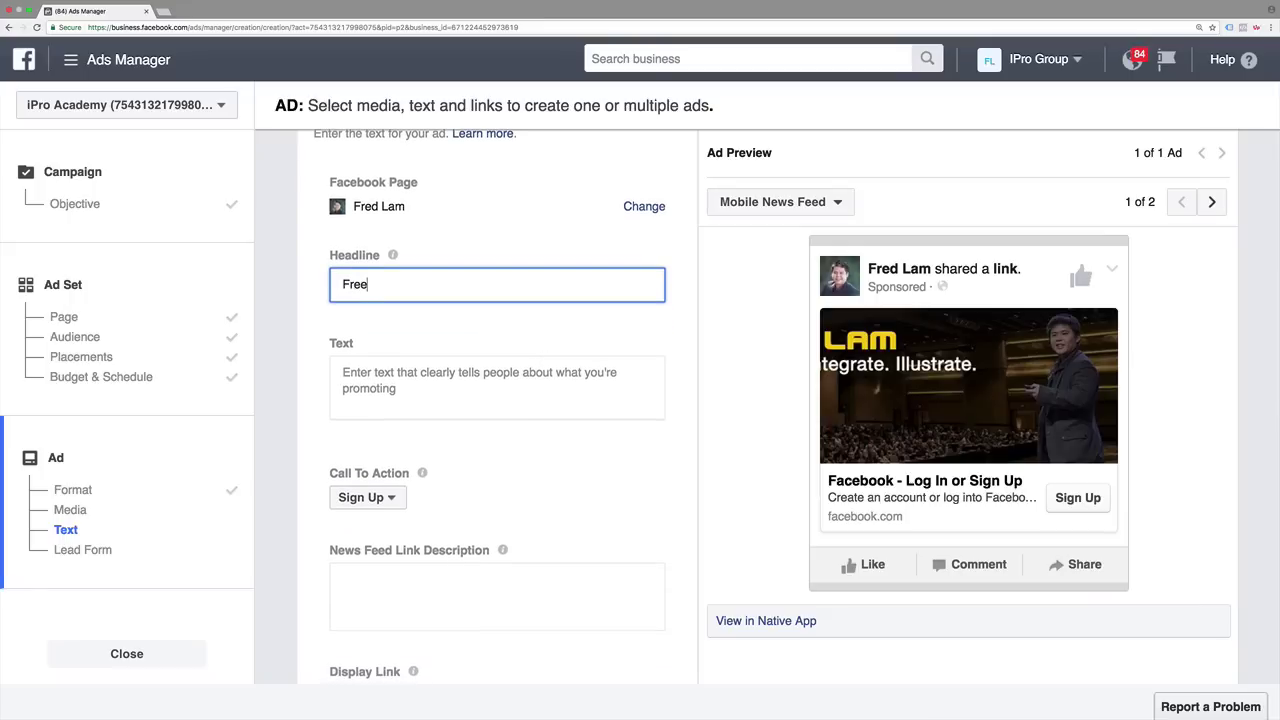
pyautogui.write(' Whitepaper Sh')
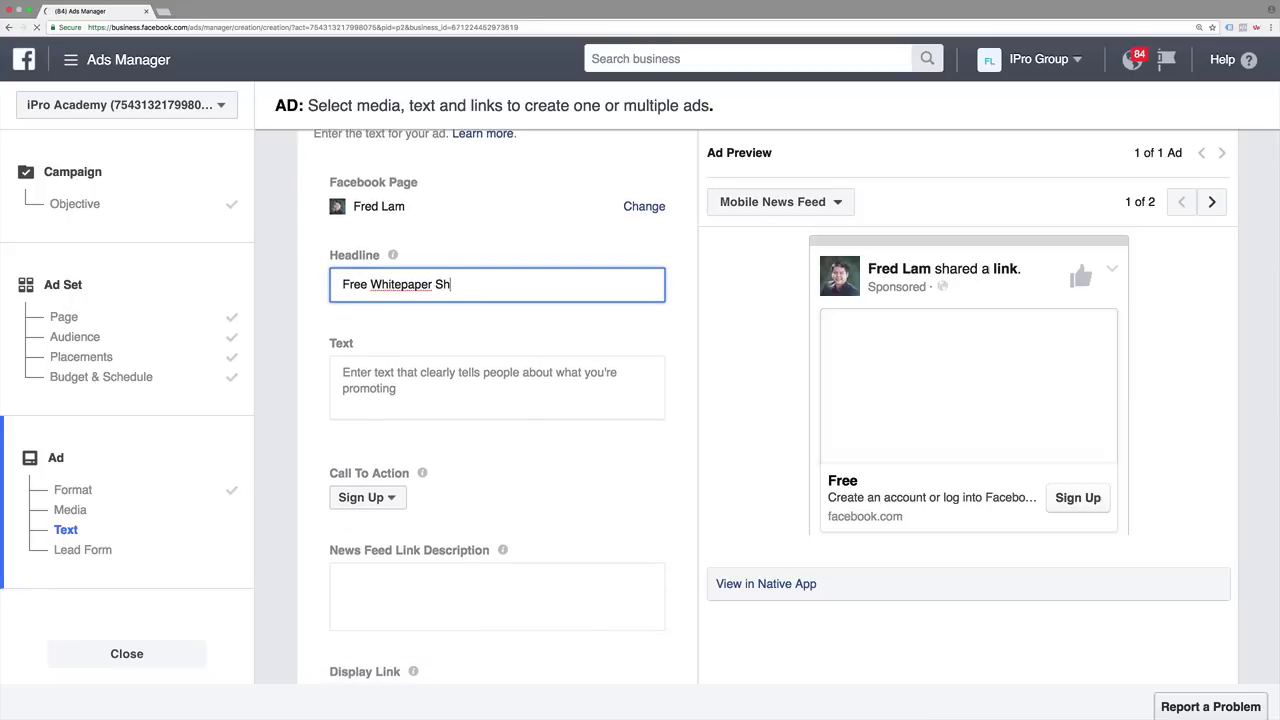
pyautogui.write('ows You How Fred Lam')
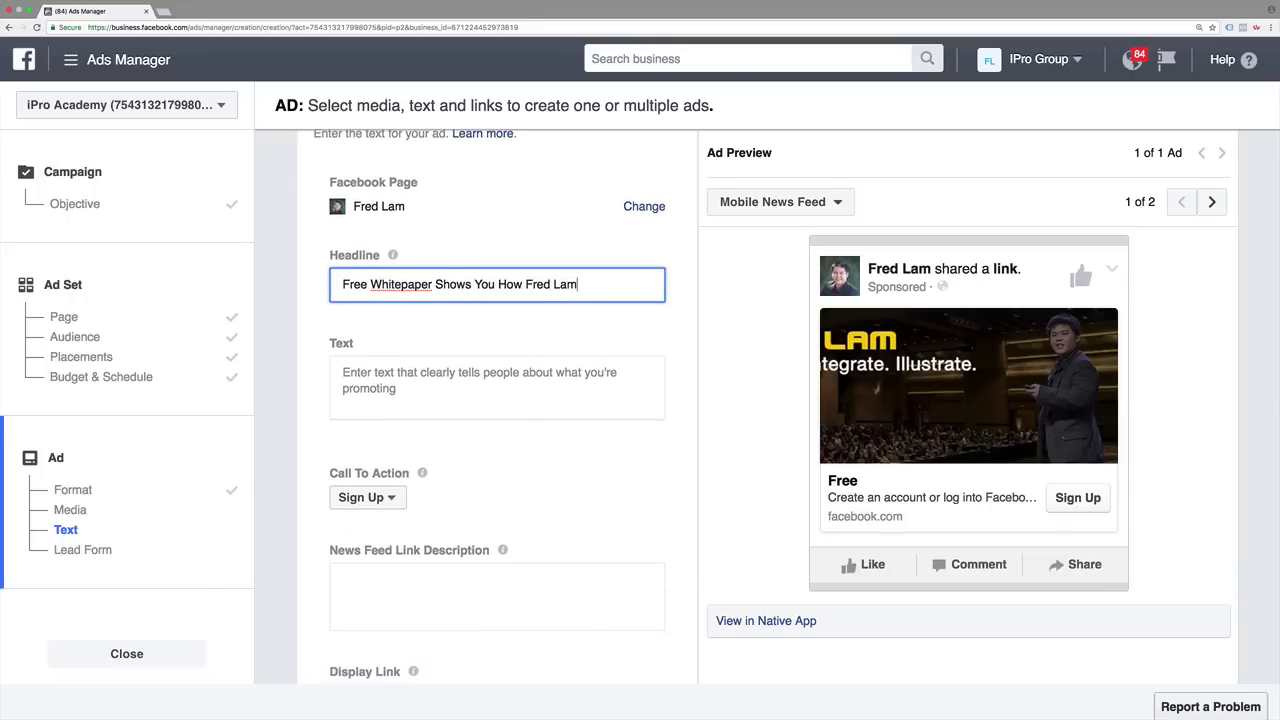
pyautogui.write(' Creates His Facebook Lead')
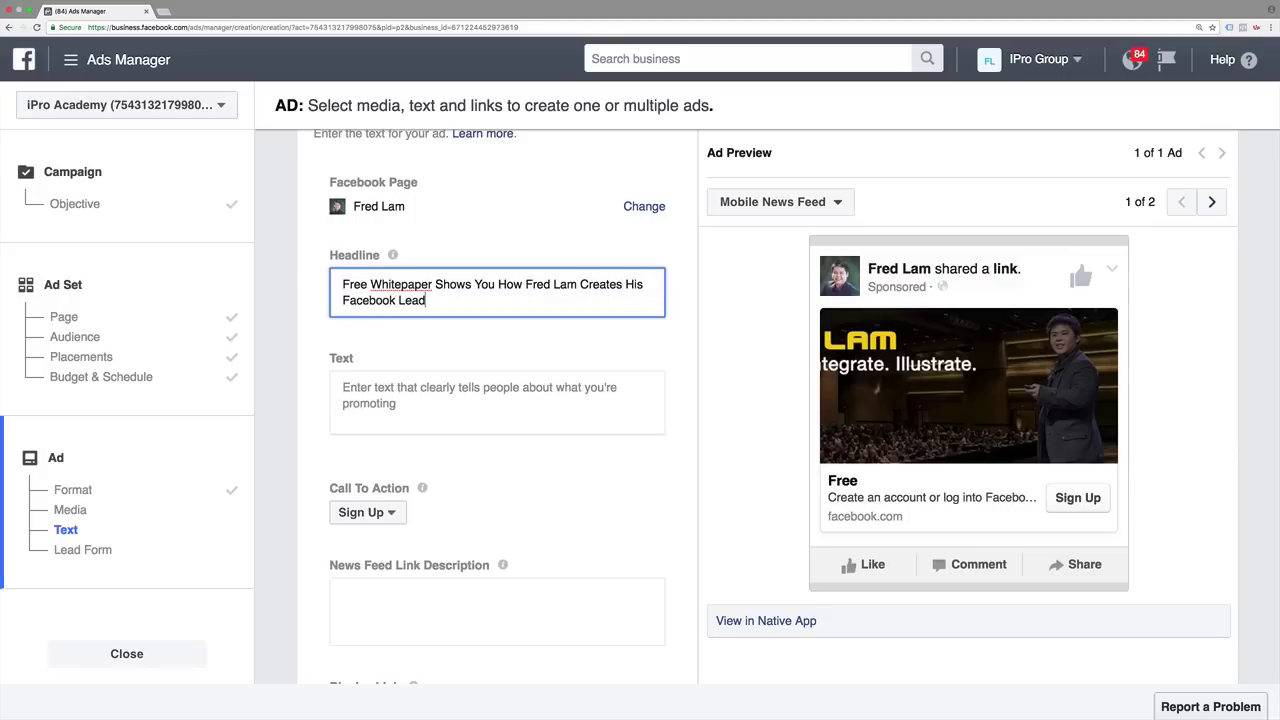
# Replace the whole headline of the ad with "Free Whitepaper On Facebook Lead Ads"
pyautogui.hotkey('ctrl', 'a')
pyautogui.write('Free ')
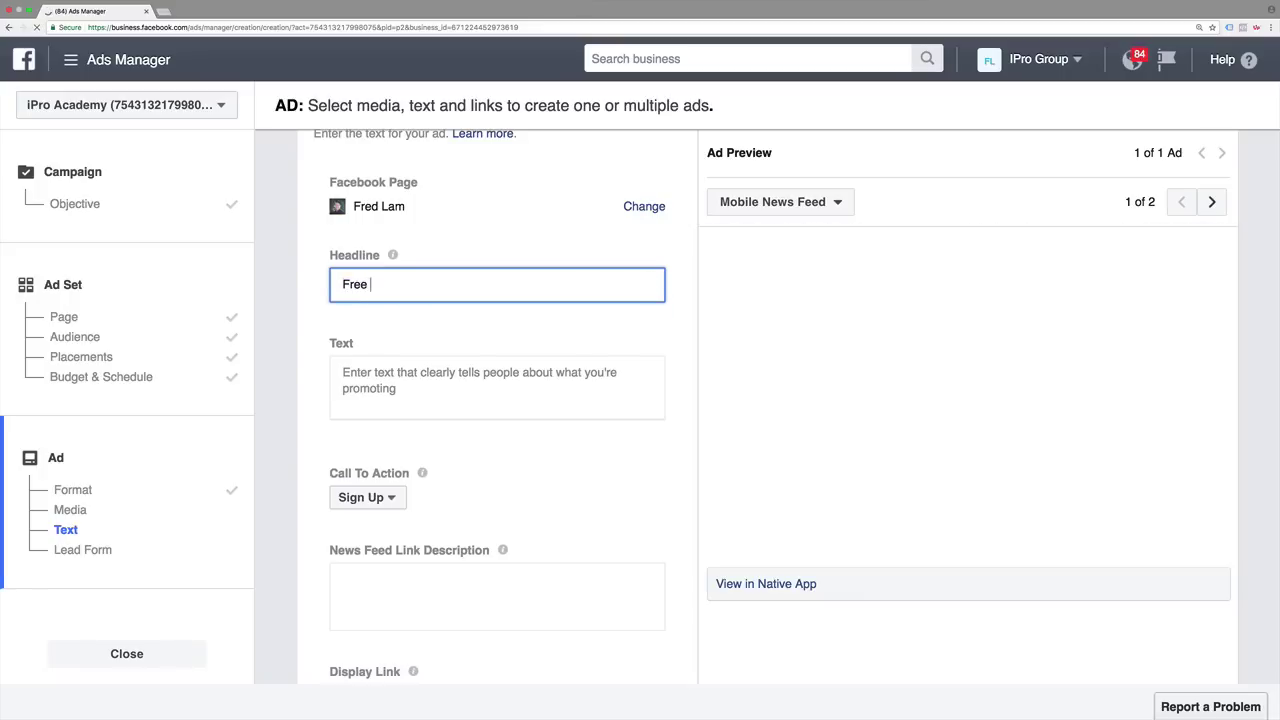
pyautogui.write('Whitepaper On F')
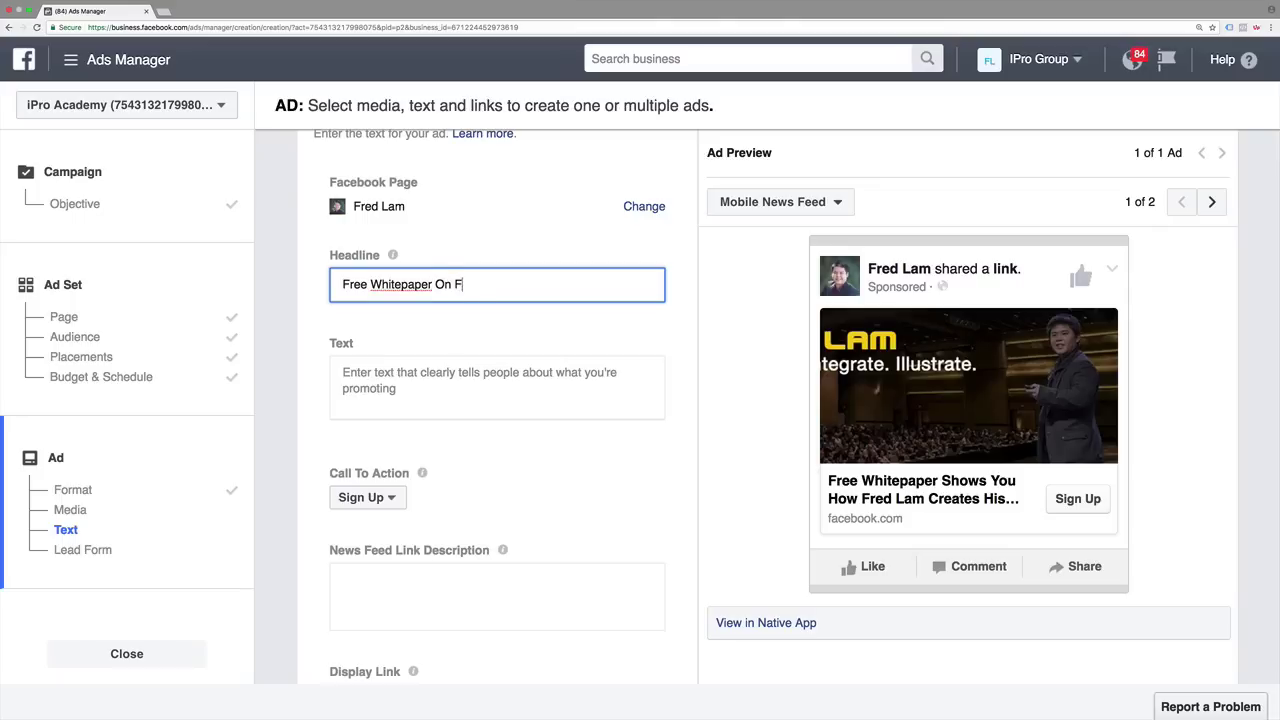
pyautogui.write('acebook Lead Ads')
# Begin the ad text with "A Step by Step Blueprint On How I Used Facebook Lead Ads To Generate Leads At Less Than $0.58 Per Lead"
pyautogui.click(497, 387)
pyautogui.write('How I')
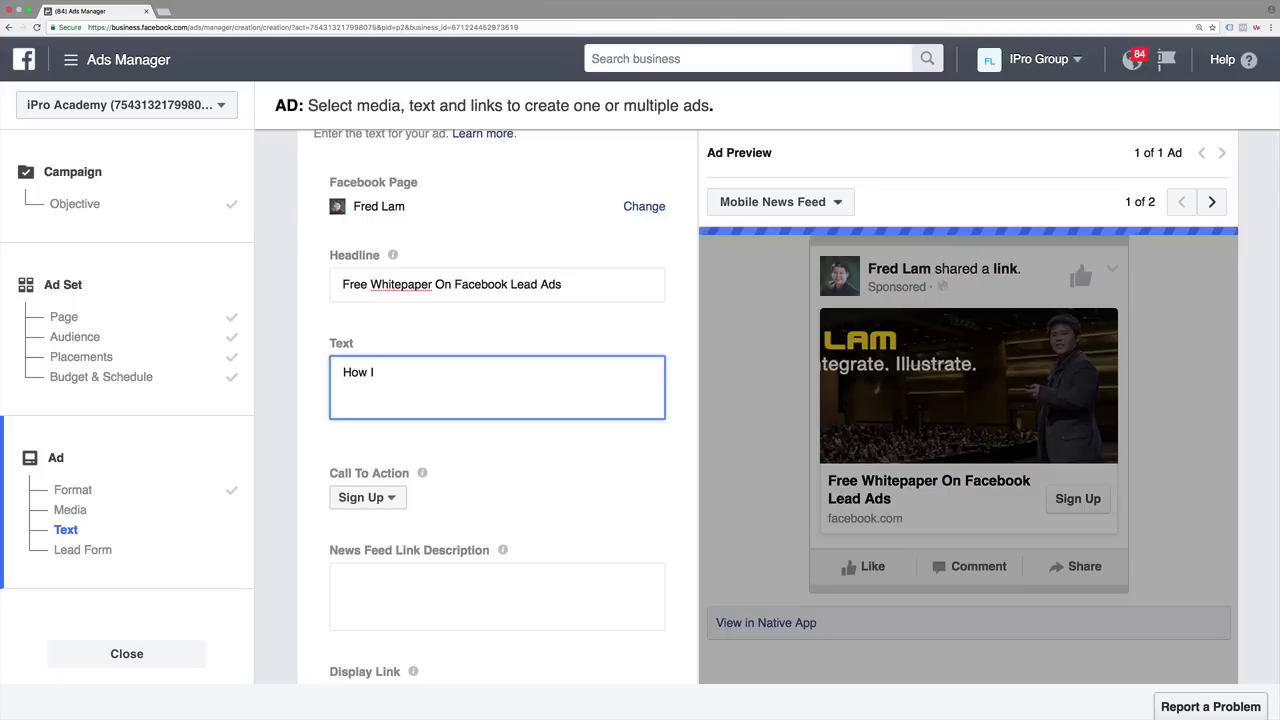
pyautogui.press('BackSpace')
pyautogui.press('BackSpace')
pyautogui.press('BackSpace')
pyautogui.press('BackSpace')
pyautogui.press('BackSpace')
pyautogui.write('A Step by Step')
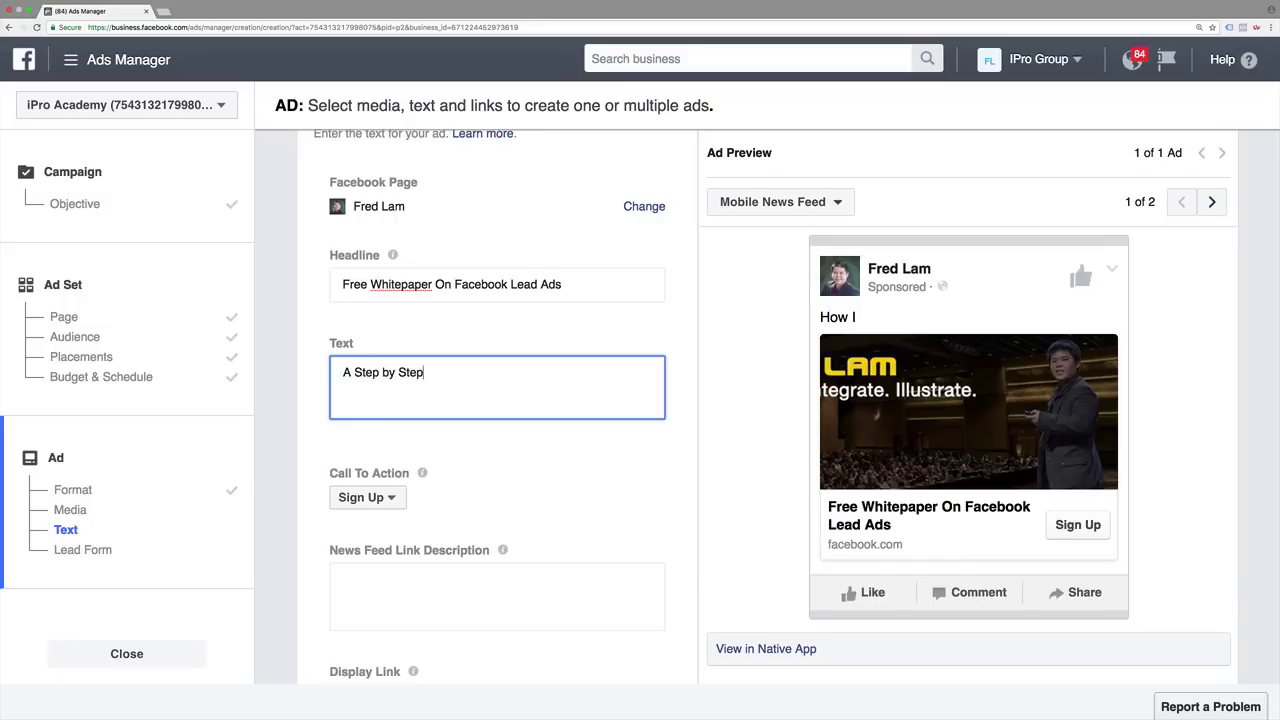
pyautogui.write(' Bluperint On How I Used')
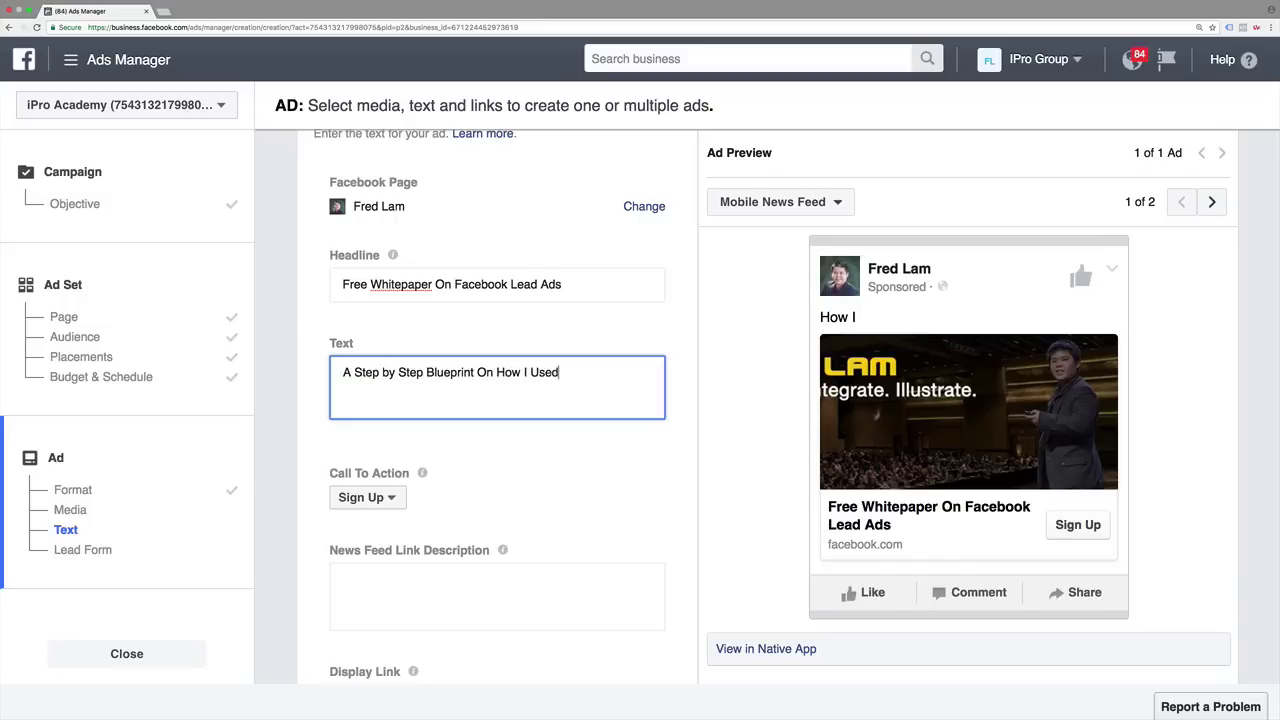
pyautogui.write(' Facebook Lead Ad')
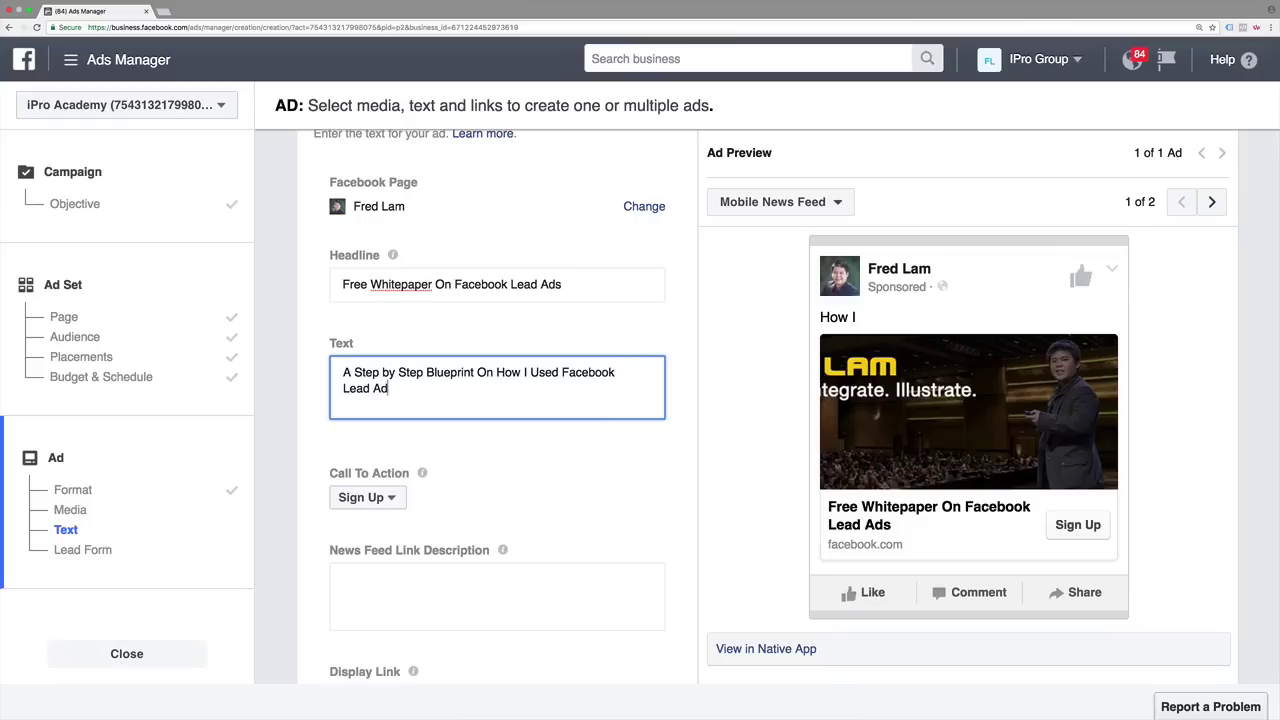
pyautogui.write('s To Generate Leads')
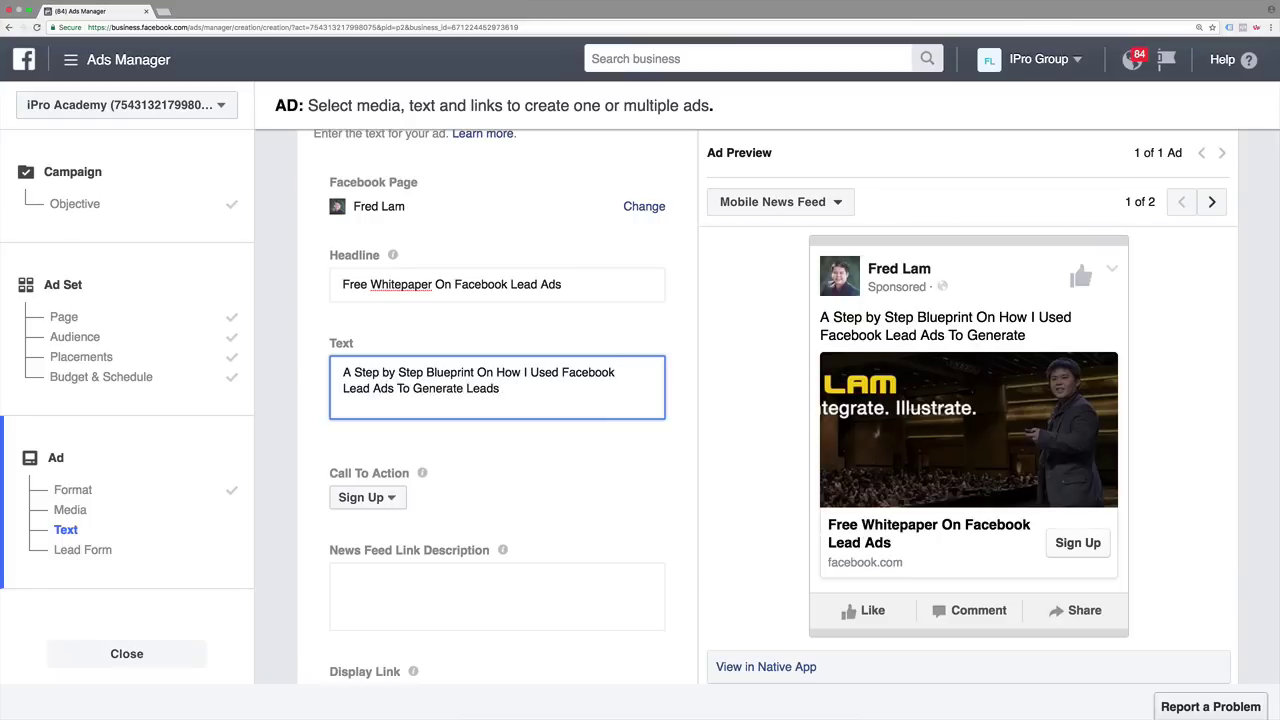
pyautogui.write(' At Less Than $0.58')
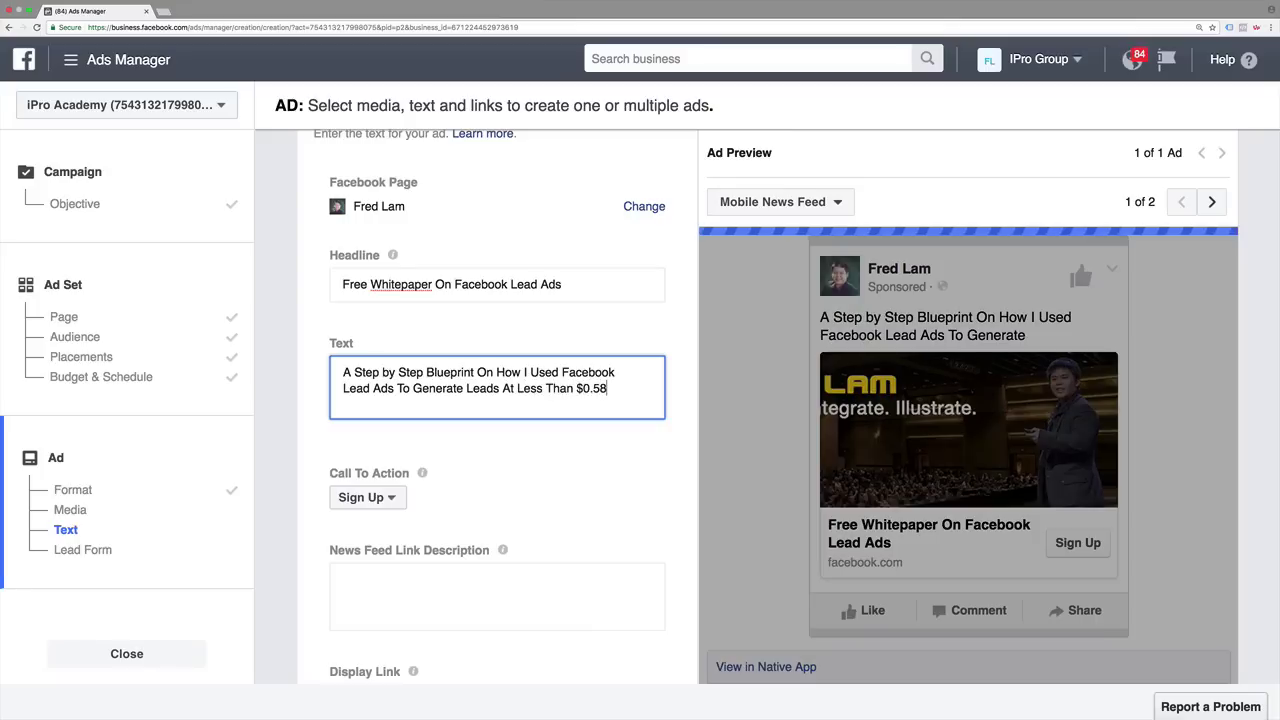
pyautogui.write(' Per Lea')
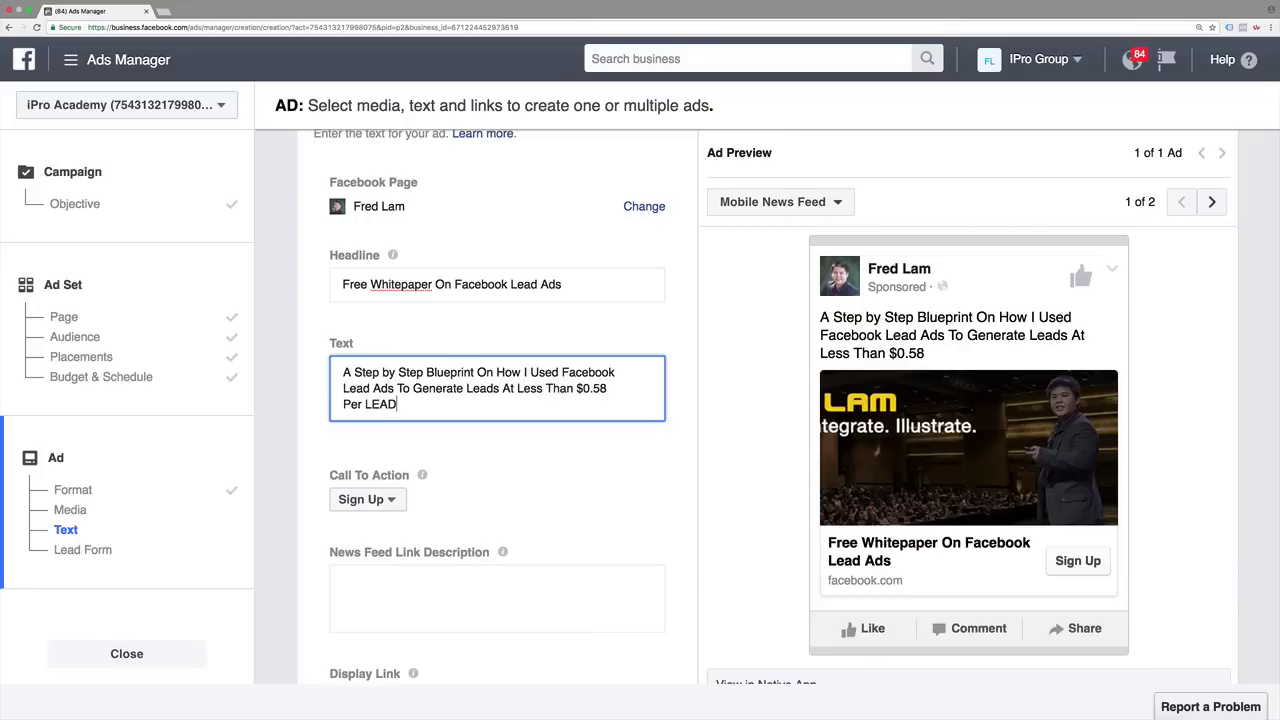
# Finish the ad text with an exclamation mark and "Download Now! Just Click The Button Below..."
pyautogui.write('d! Download N')
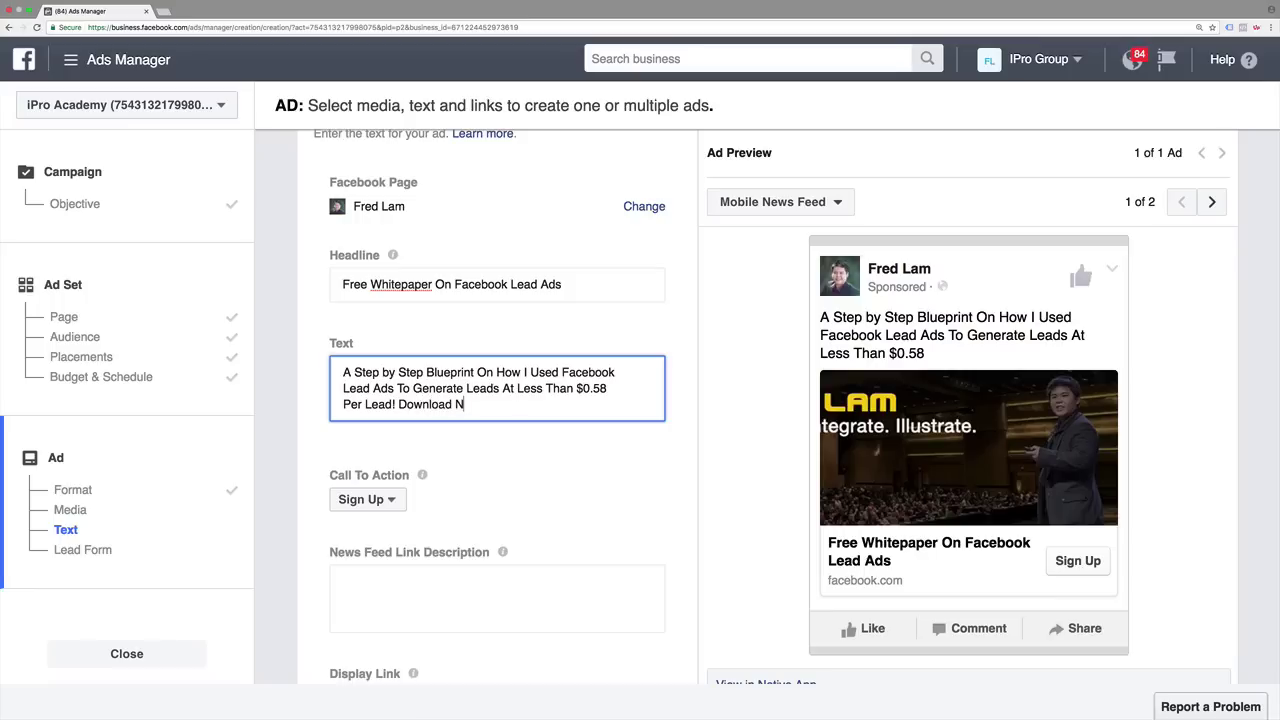
pyautogui.write('ow! Just Click The Button ')
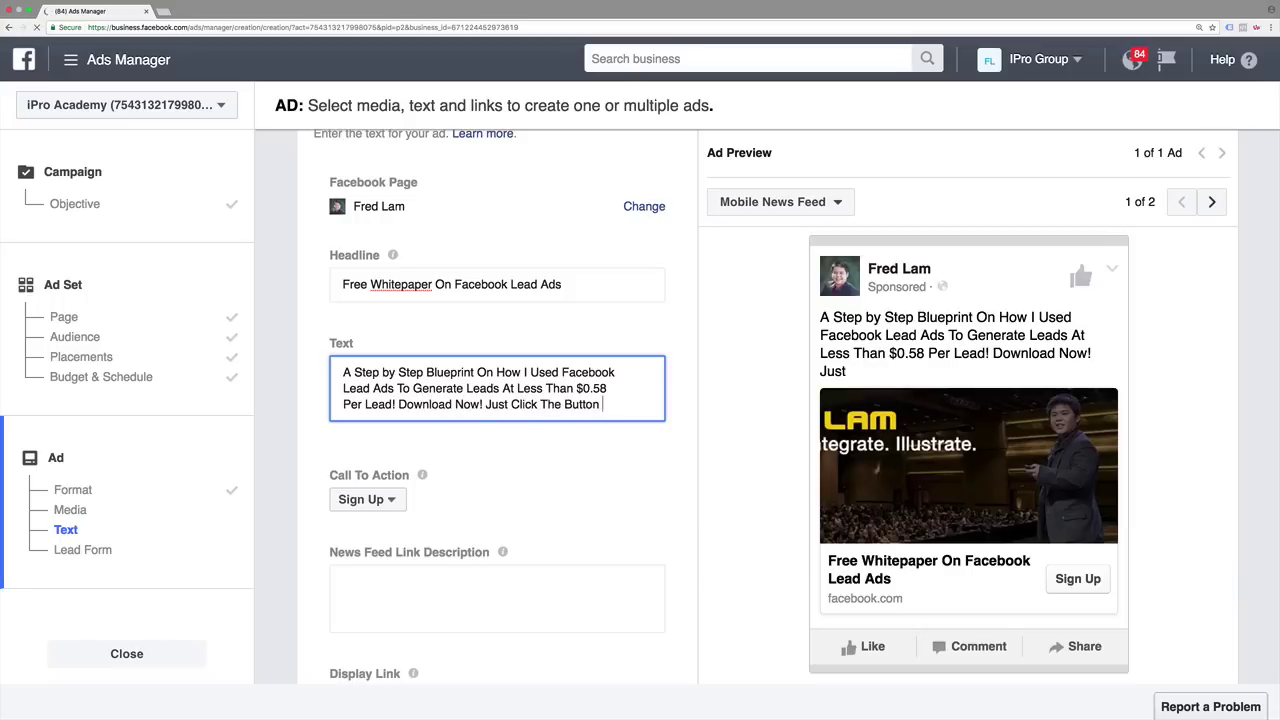
pyautogui.write('Below...')
# Set the ad's call to action to Download
pyautogui.scroll(-4, 586, 423)
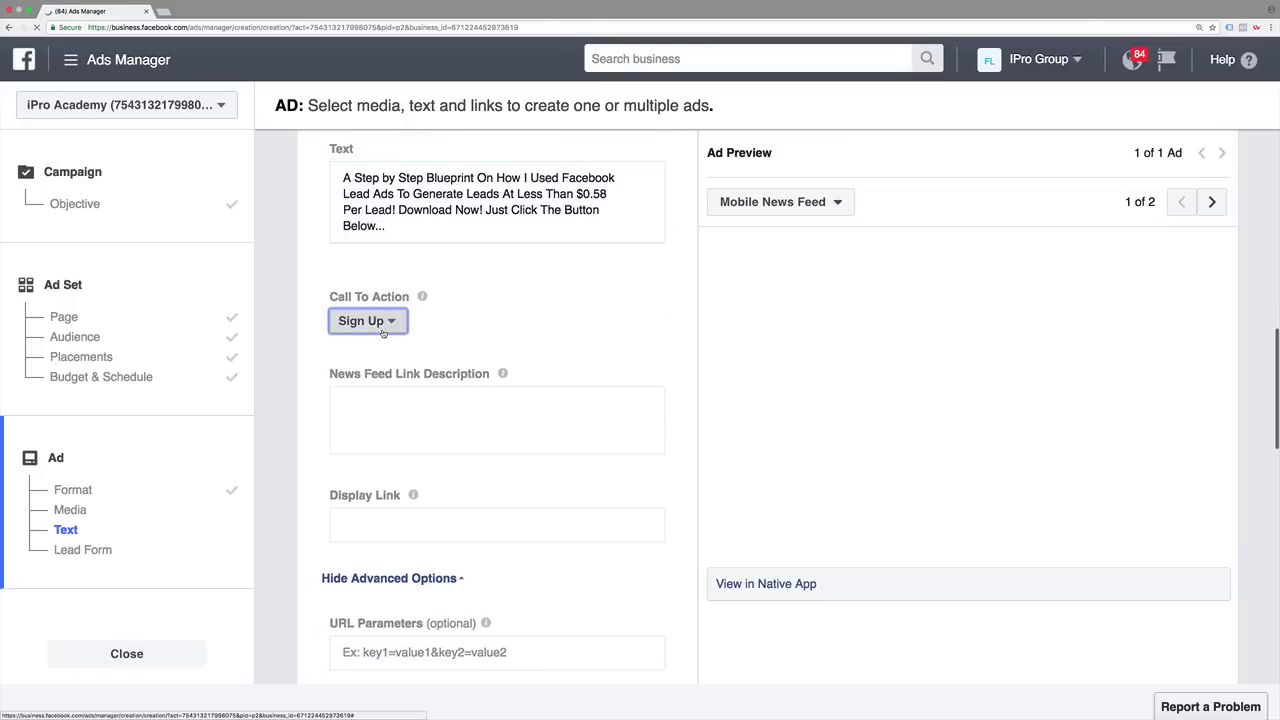
pyautogui.click(389, 322)
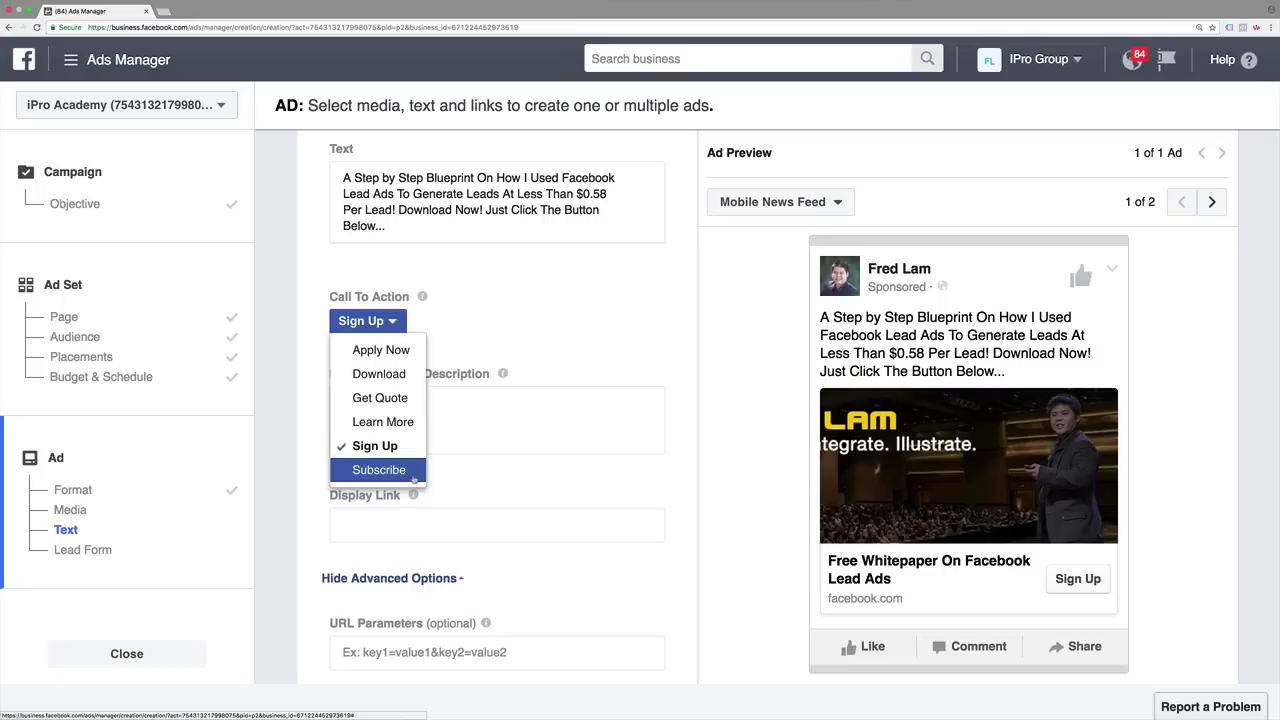
pyautogui.click(401, 374)
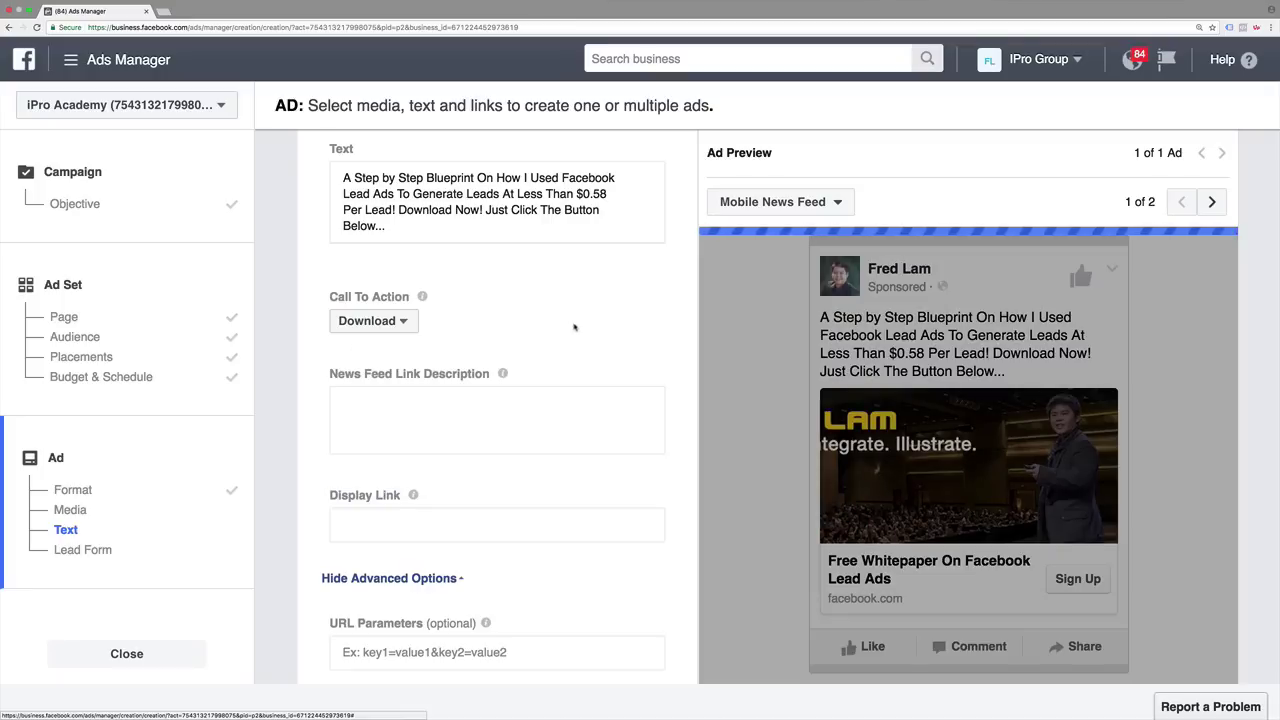
# Enter "Free Whitepaper Shows You How You Can Master Facebook Lead Ads" as the News Feed link description
pyautogui.click(558, 414)
pyautogui.scroll(-1, 599, 468)
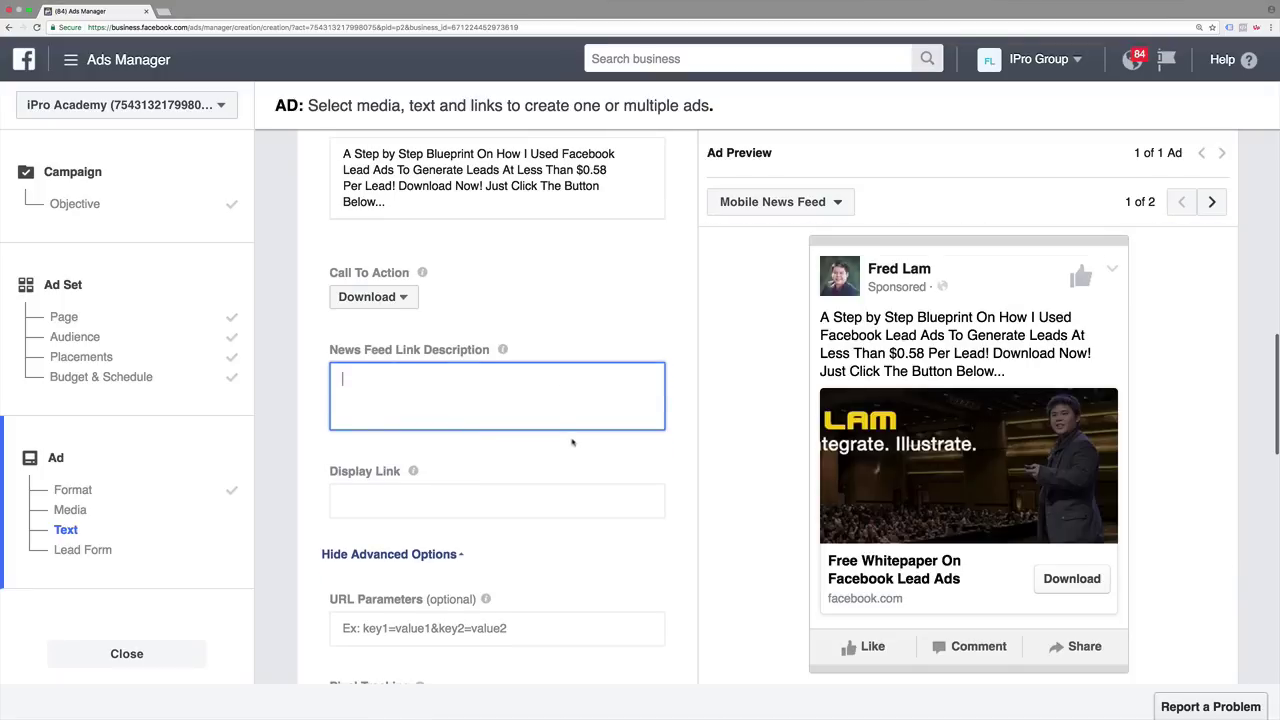
pyautogui.write('Free Re')
pyautogui.press('BackSpace')
pyautogui.press('BackSpace')
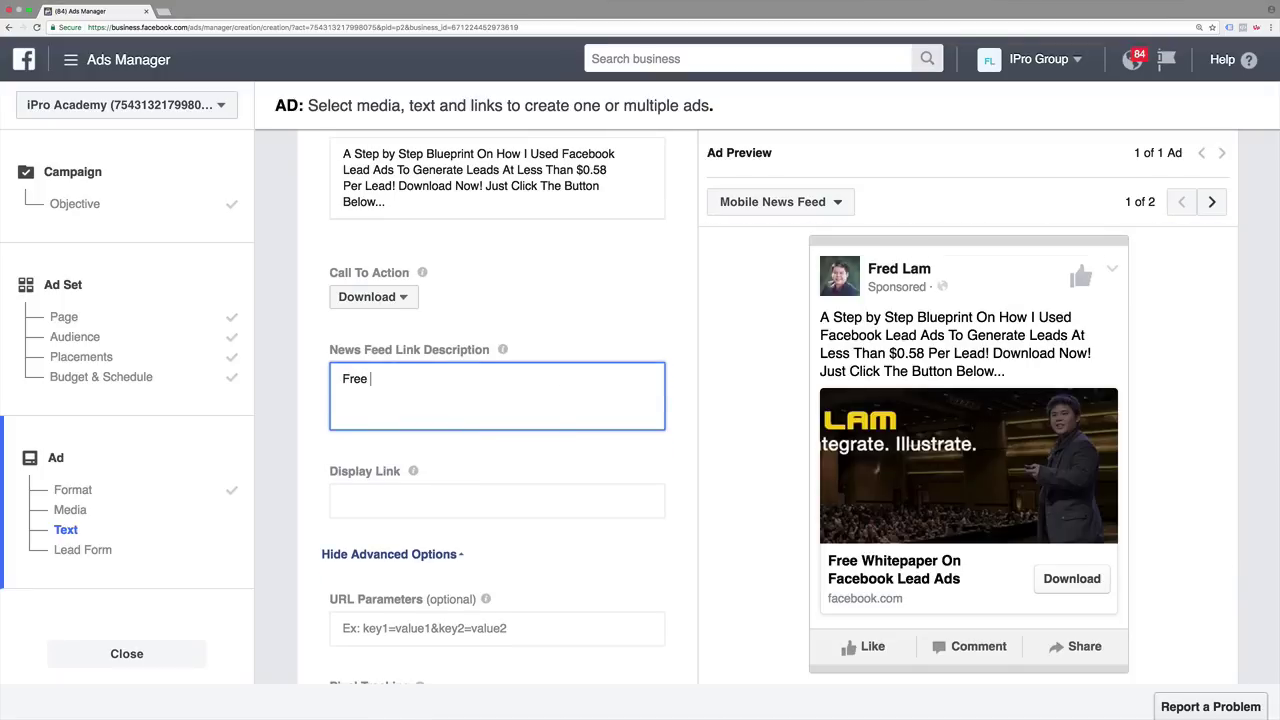
pyautogui.write('Whitepaper Shows You /h')
pyautogui.press('BackSpace')
pyautogui.write('How you')
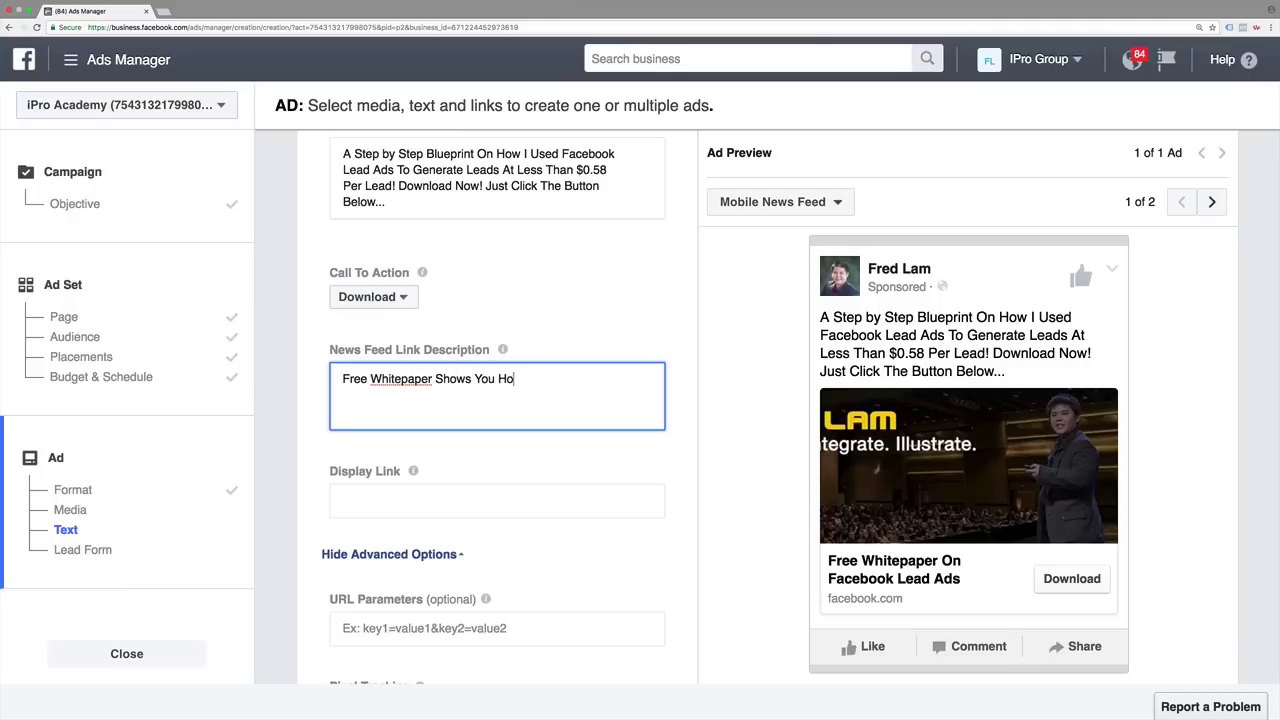
pyautogui.press('BackSpace')
pyautogui.press('BackSpace')
pyautogui.press('BackSpace')
pyautogui.write('You Can Master Facebook Lead Ads')
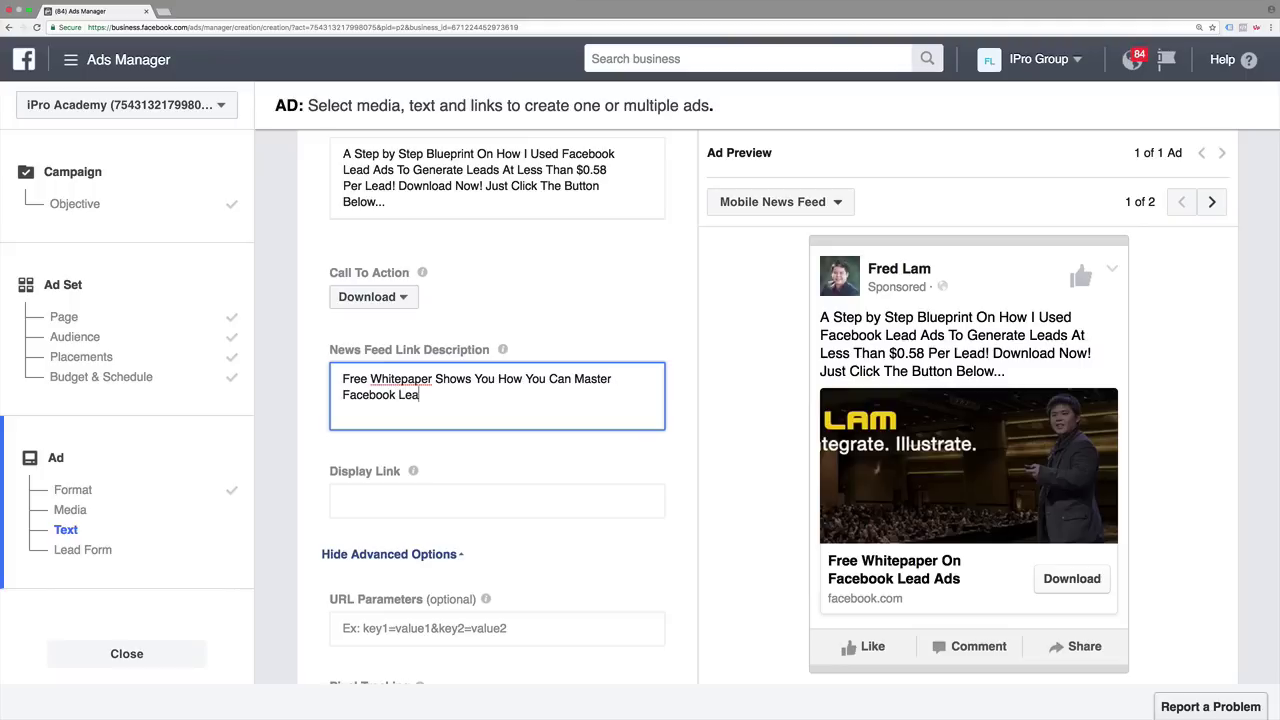
pyautogui.click(572, 506)
pyautogui.scroll(-1, 551, 500)
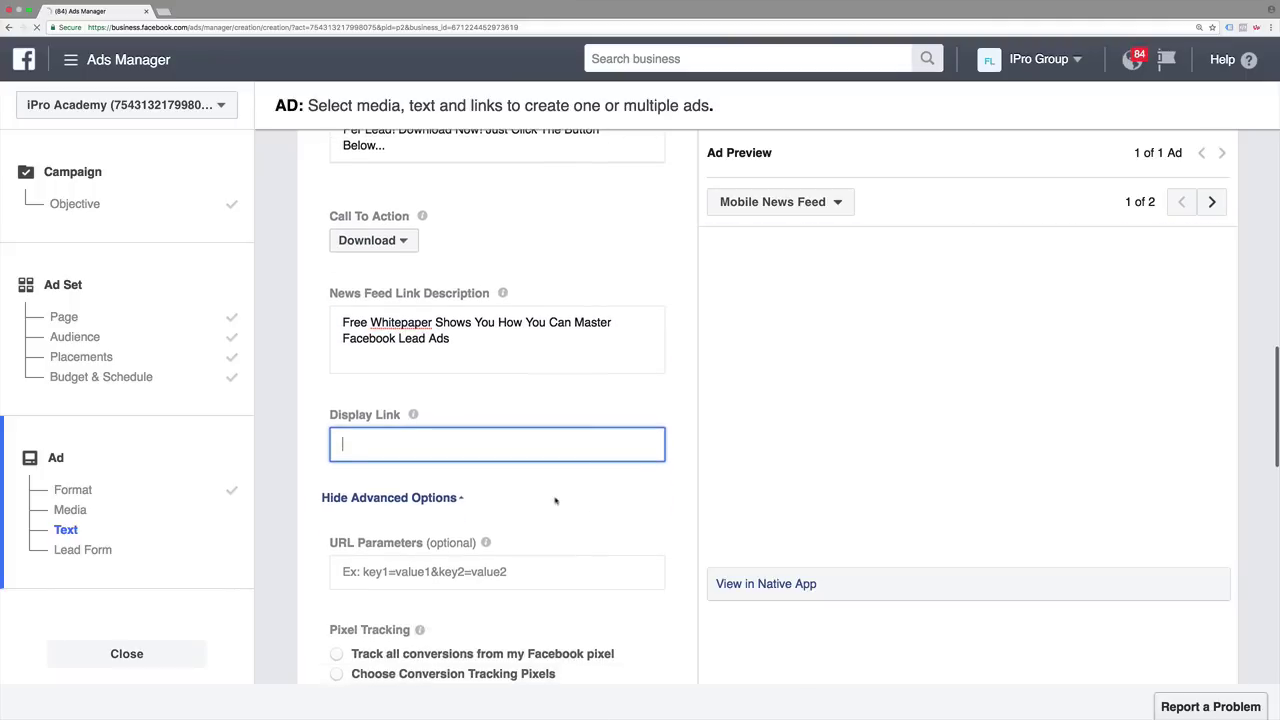
pyautogui.write('www.S')
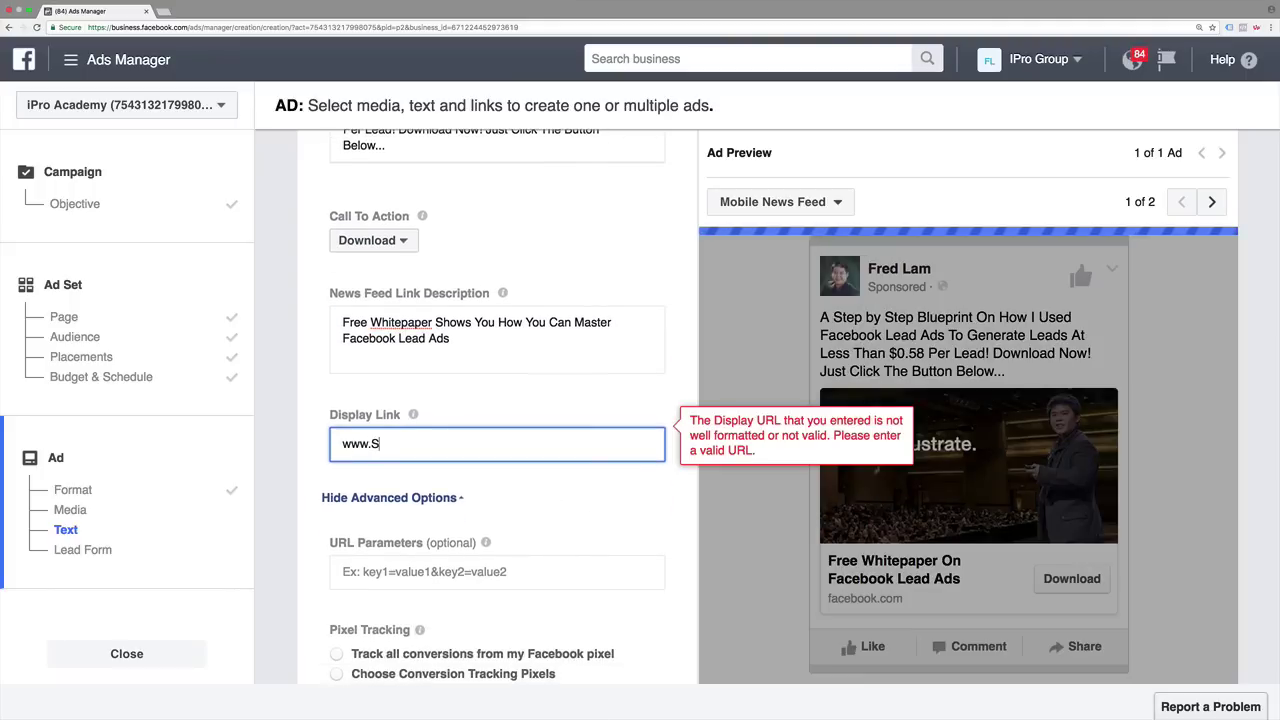
pyautogui.write('tartingFromZero.com')
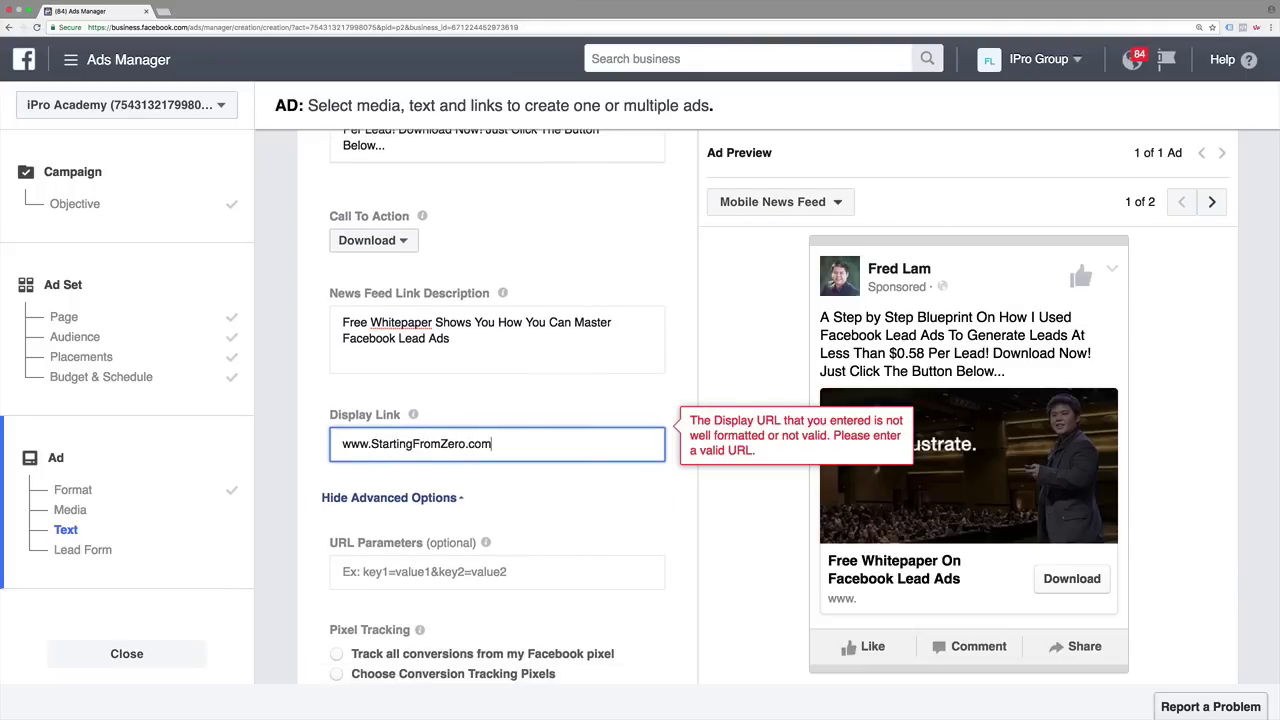
# Set the ad's pixel tracking to track all conversions from the Facebook pixel
pyautogui.press('Tab')
pyautogui.scroll(-3, 546, 517)
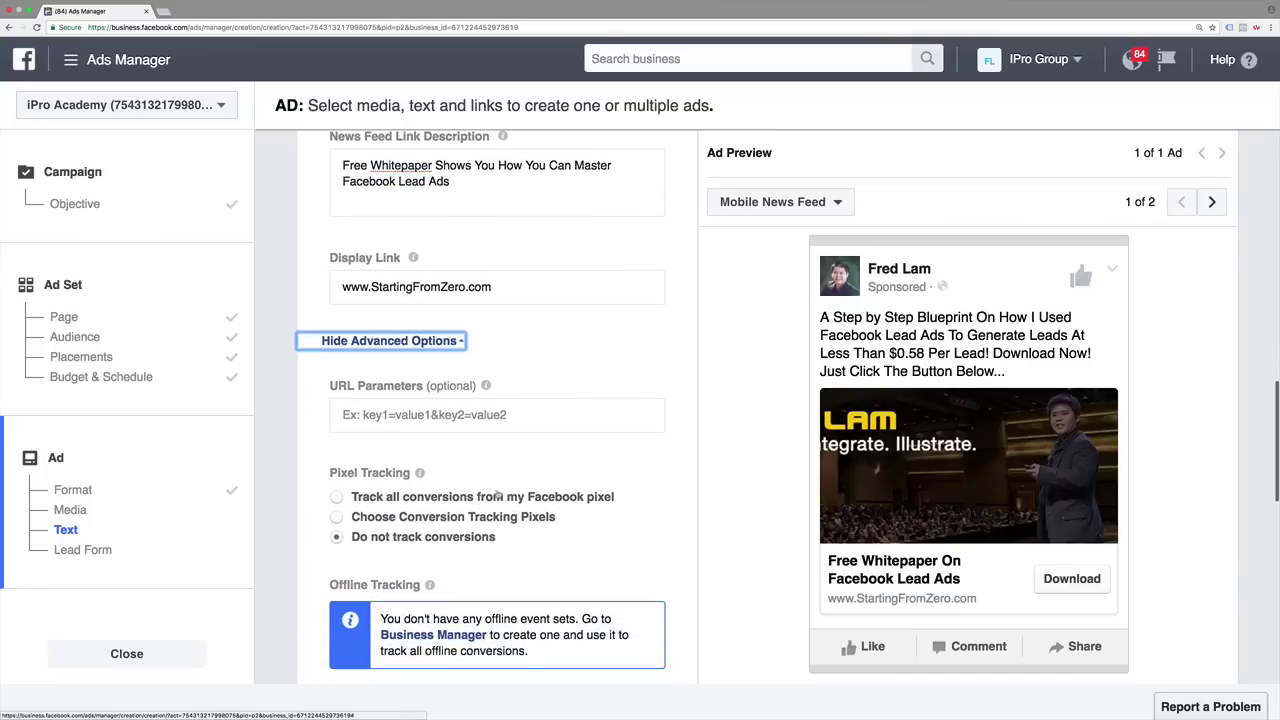
pyautogui.click(442, 497)
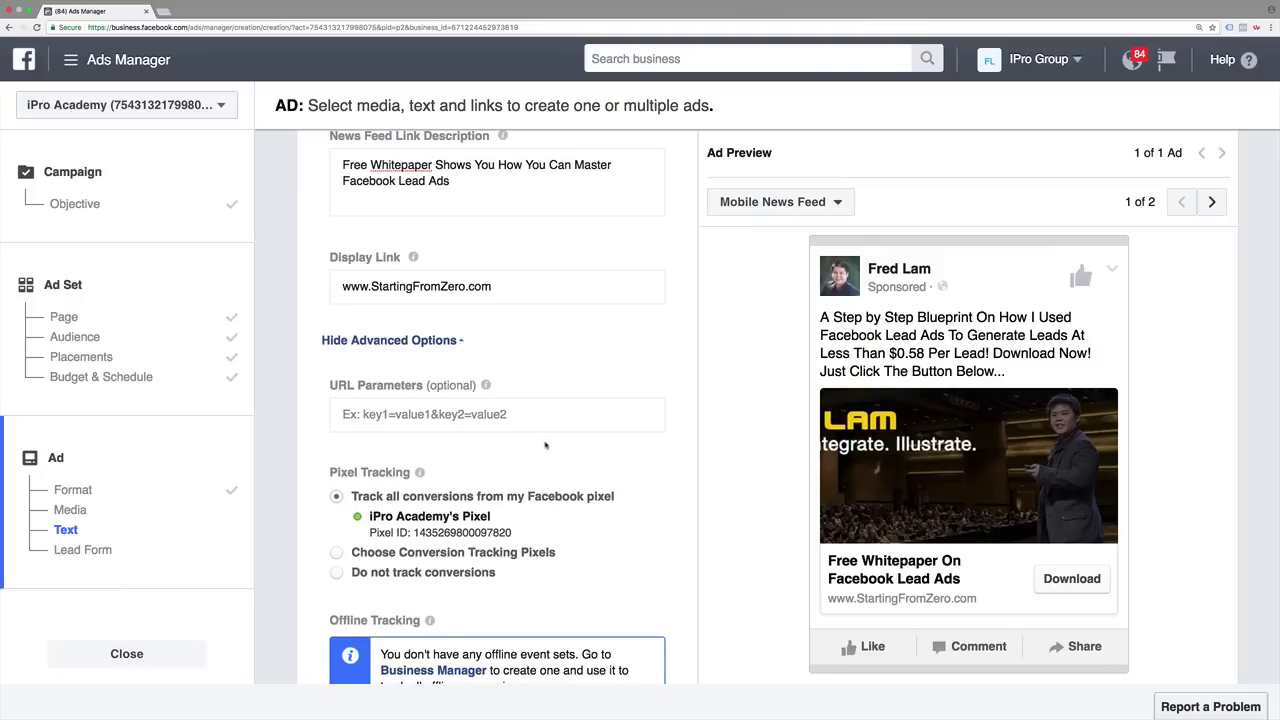
# Start a new lead form for the ad
pyautogui.scroll(-4, 545, 445)
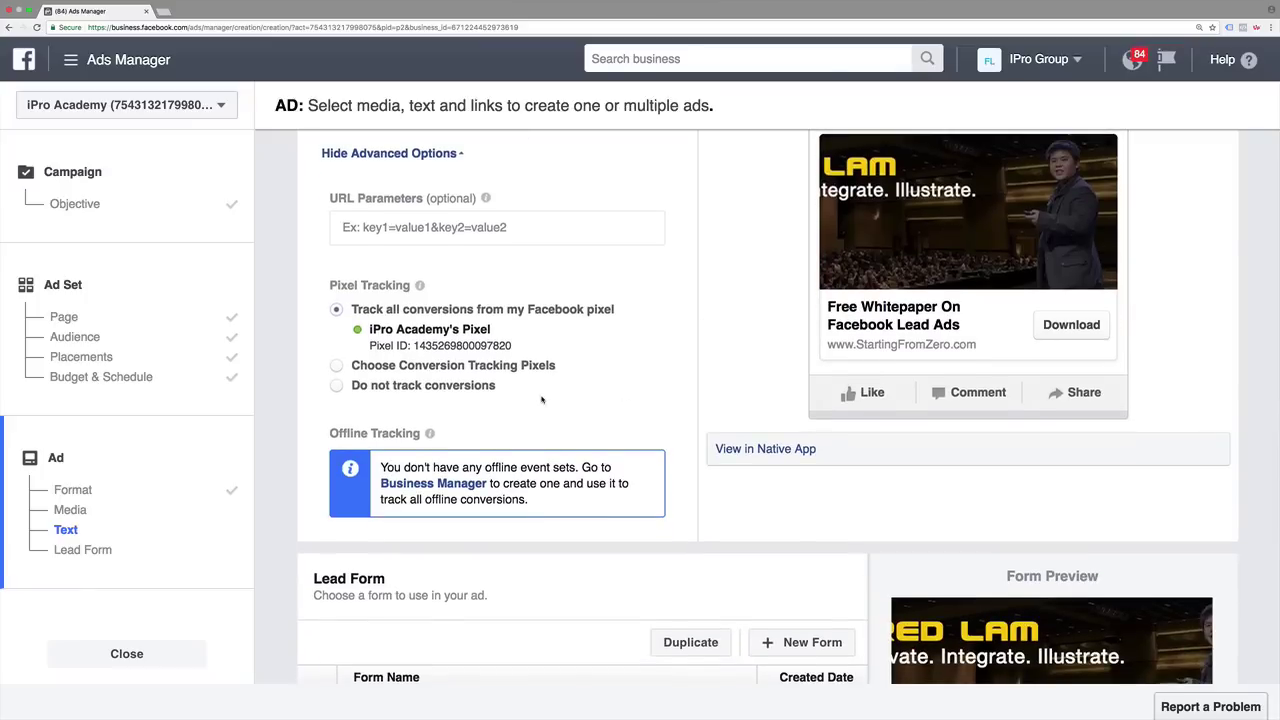
pyautogui.scroll(-5, 545, 405)
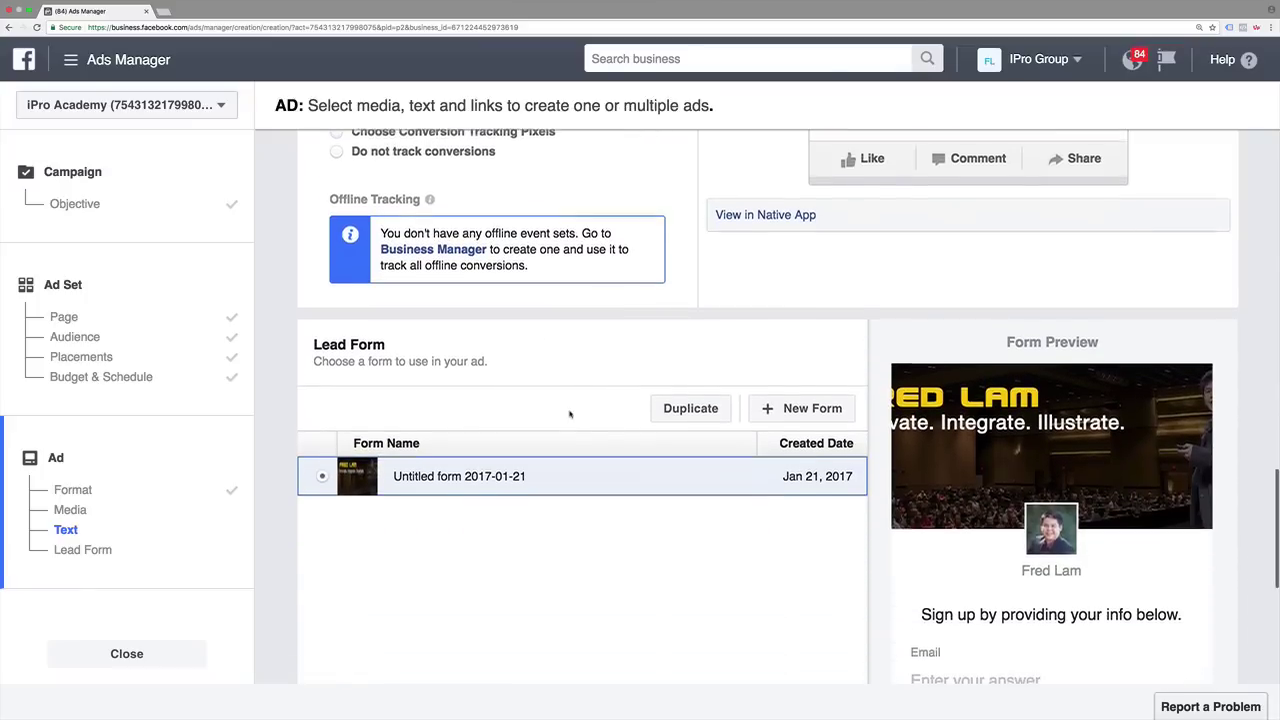
pyautogui.scroll(-1, 569, 414)
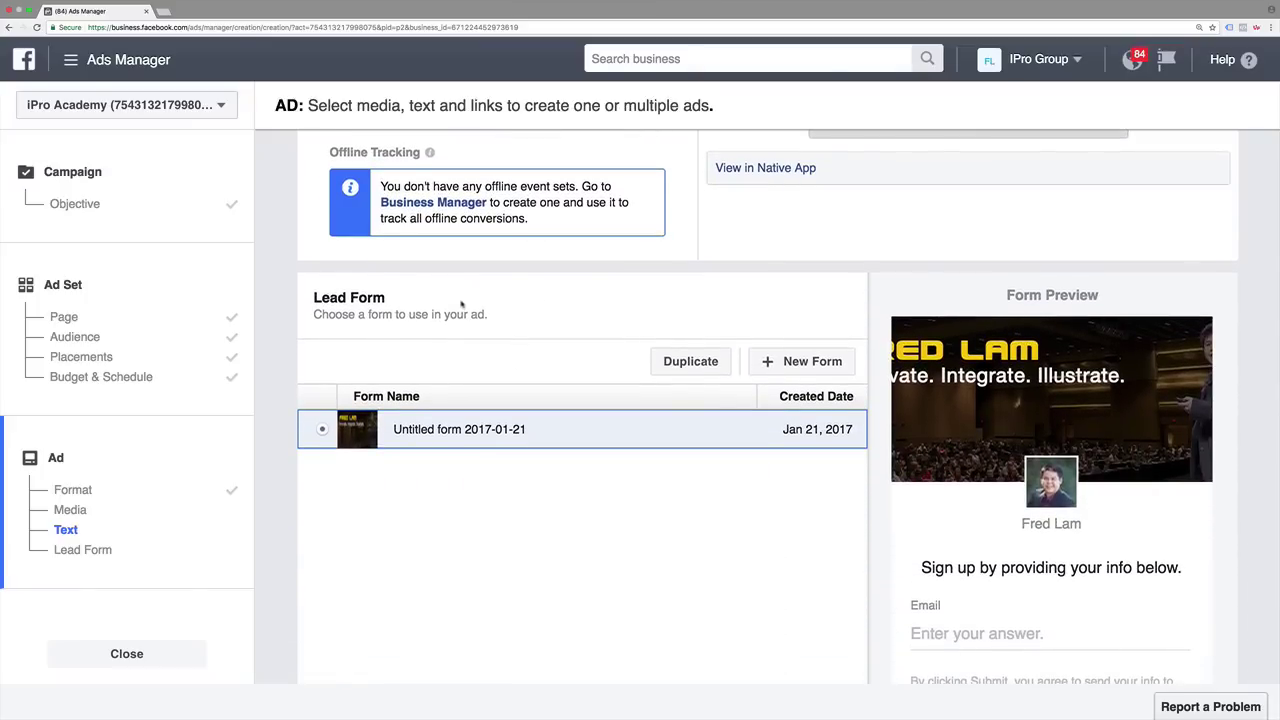
pyautogui.scroll(-2, 460, 300)
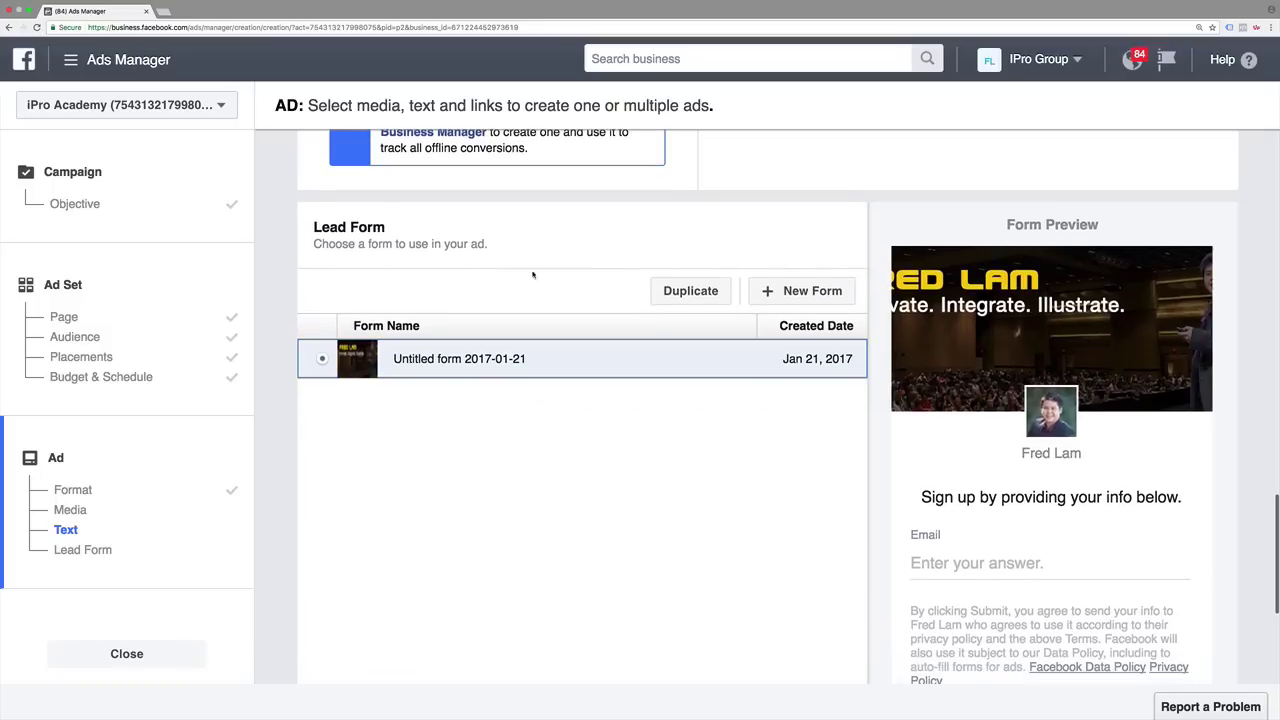
pyautogui.scroll(-1, 795, 288)
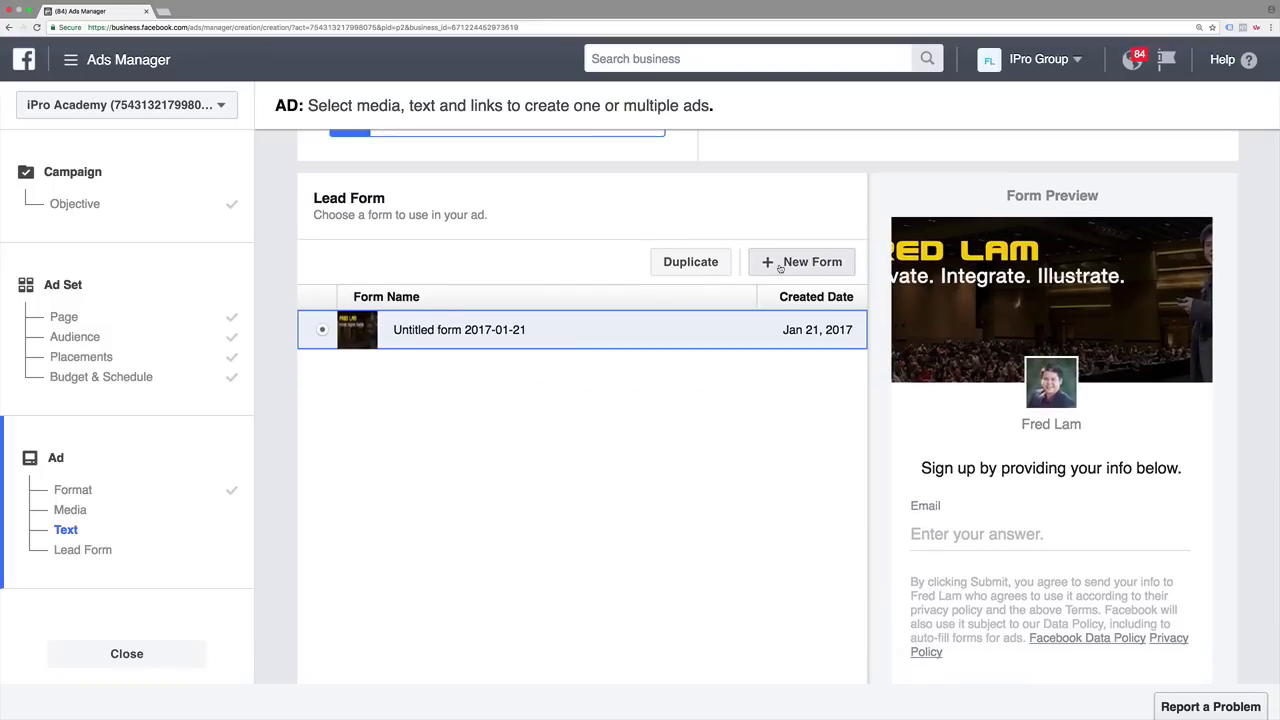
pyautogui.click(780, 264)
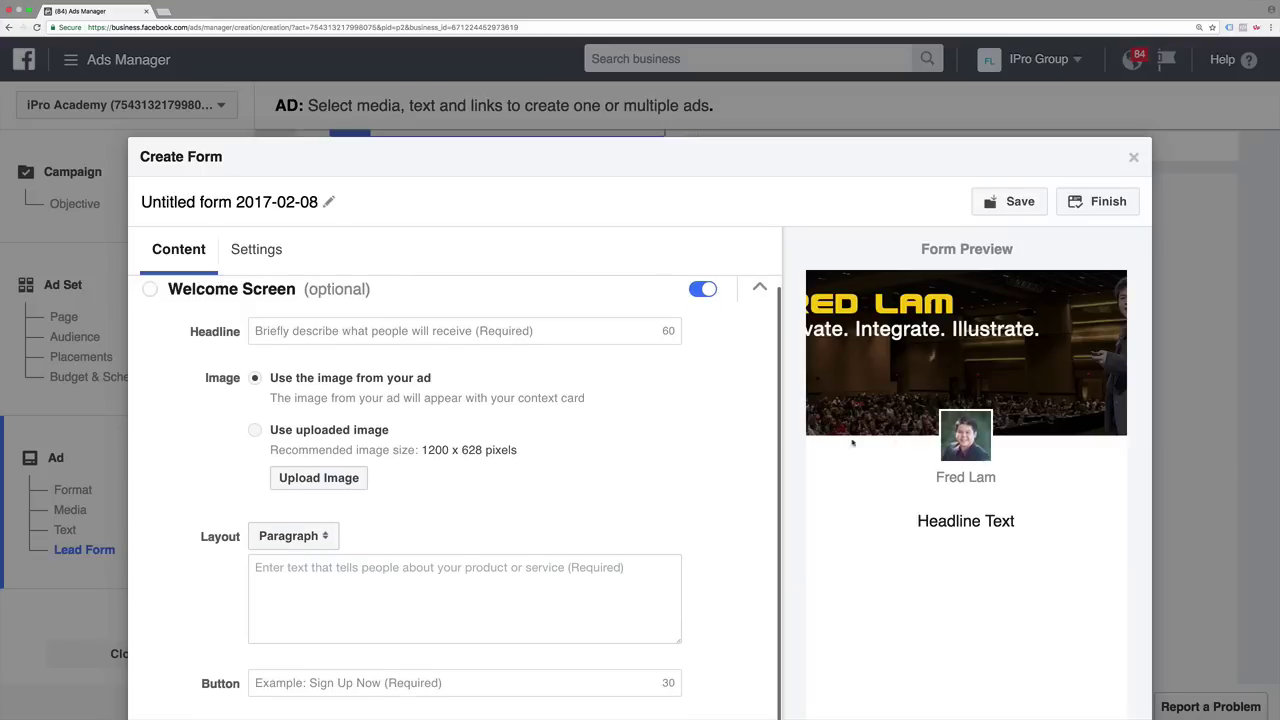
# Turn off the form's optional Welcome Screen and collapse its section
pyautogui.press('super+minus')
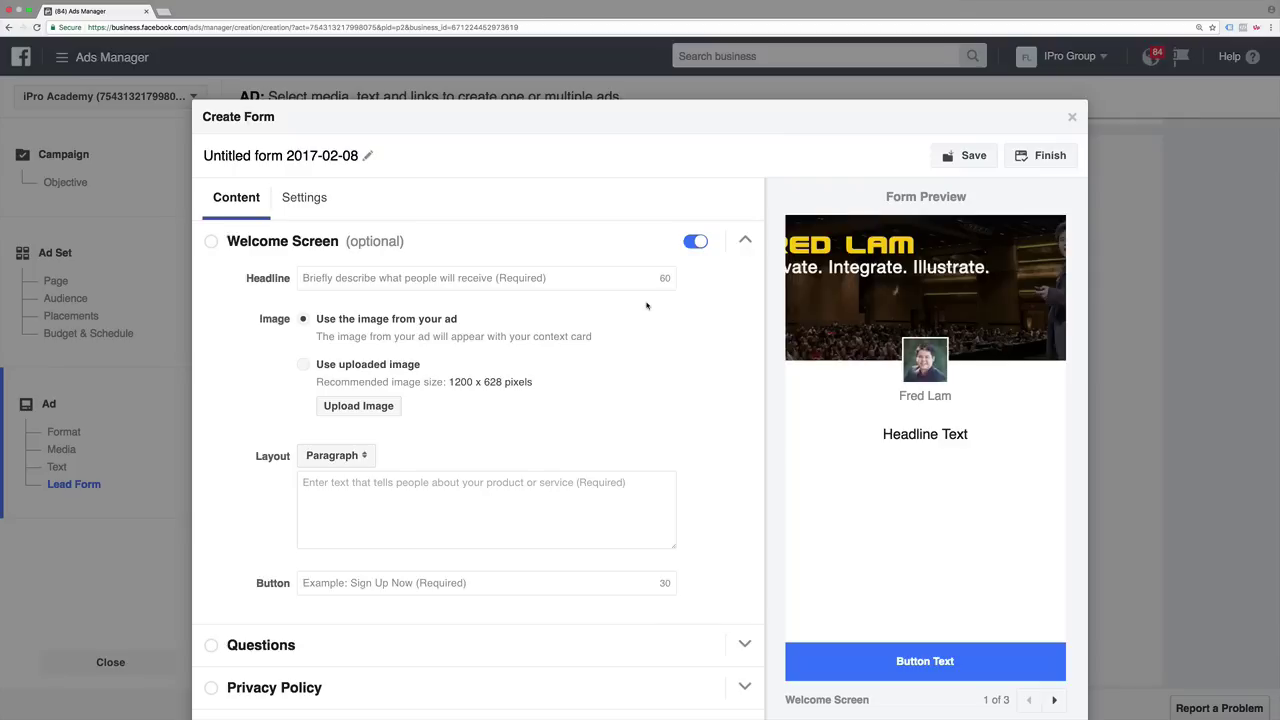
pyautogui.click(696, 242)
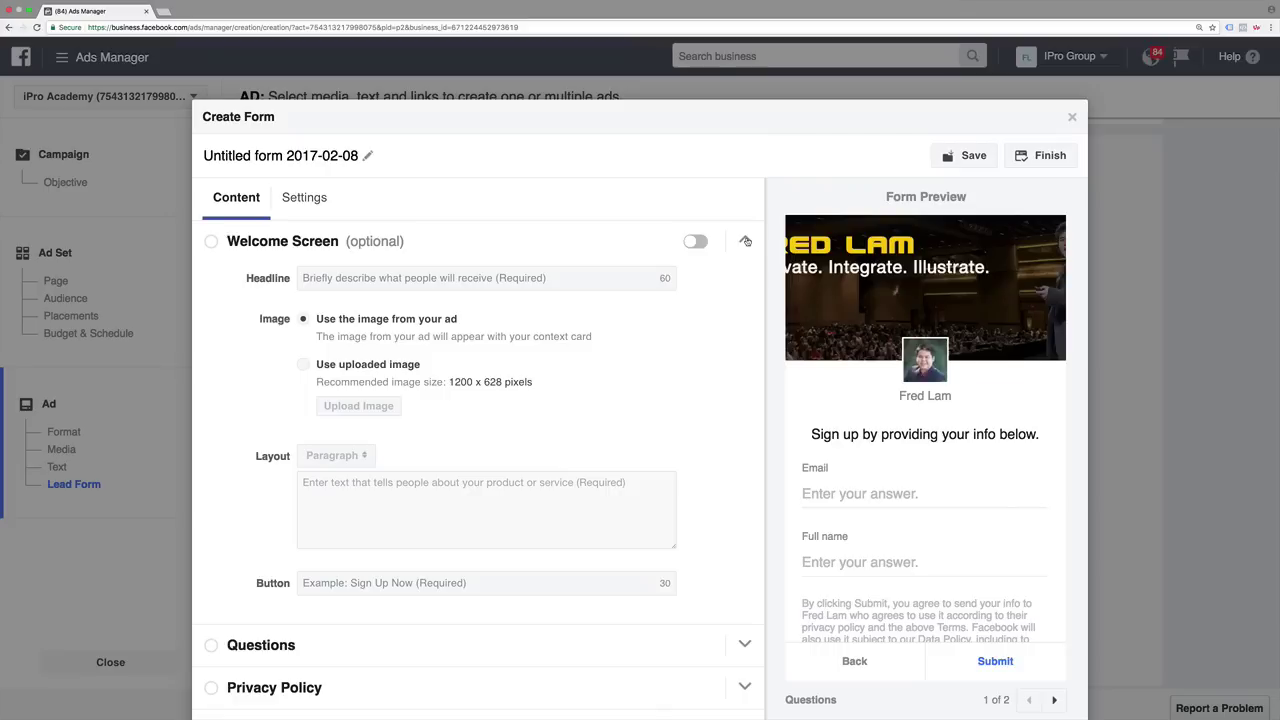
pyautogui.click(745, 241)
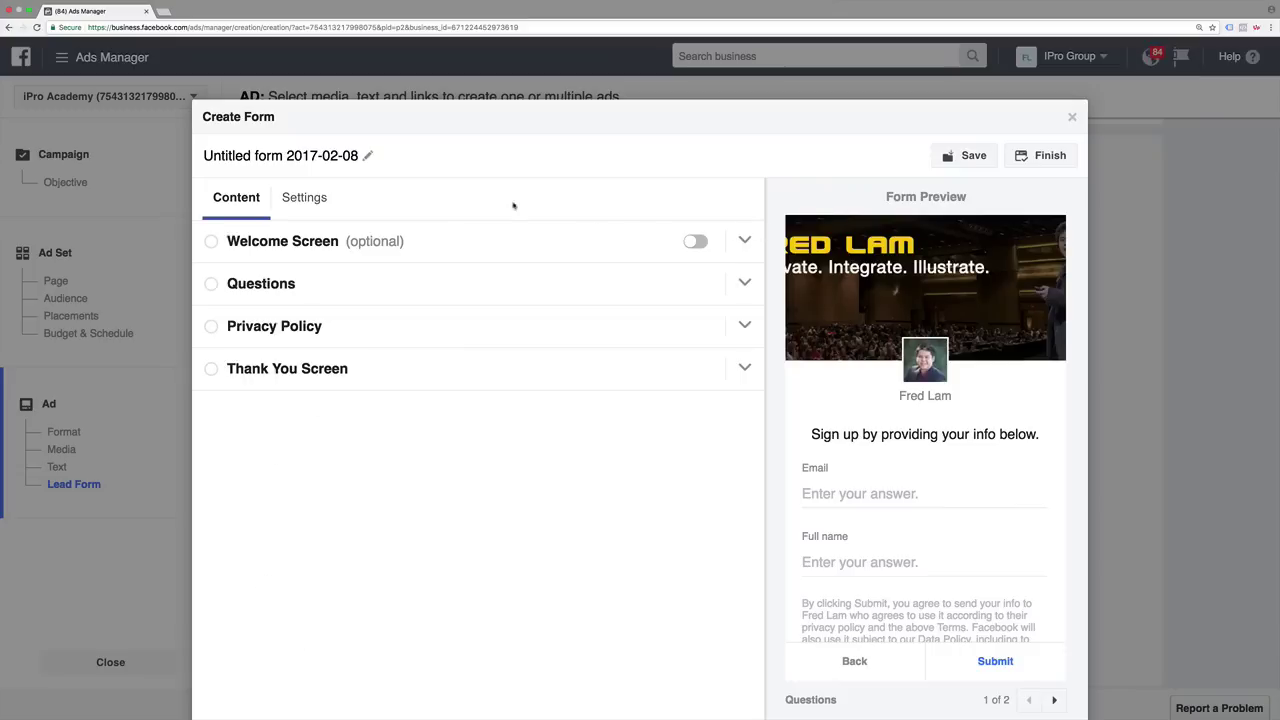
# Rename the lead form to the page owner's full name followed by "Sample"
pyautogui.doubleClick(303, 155)
pyautogui.hotkey('ctrl', 'a')
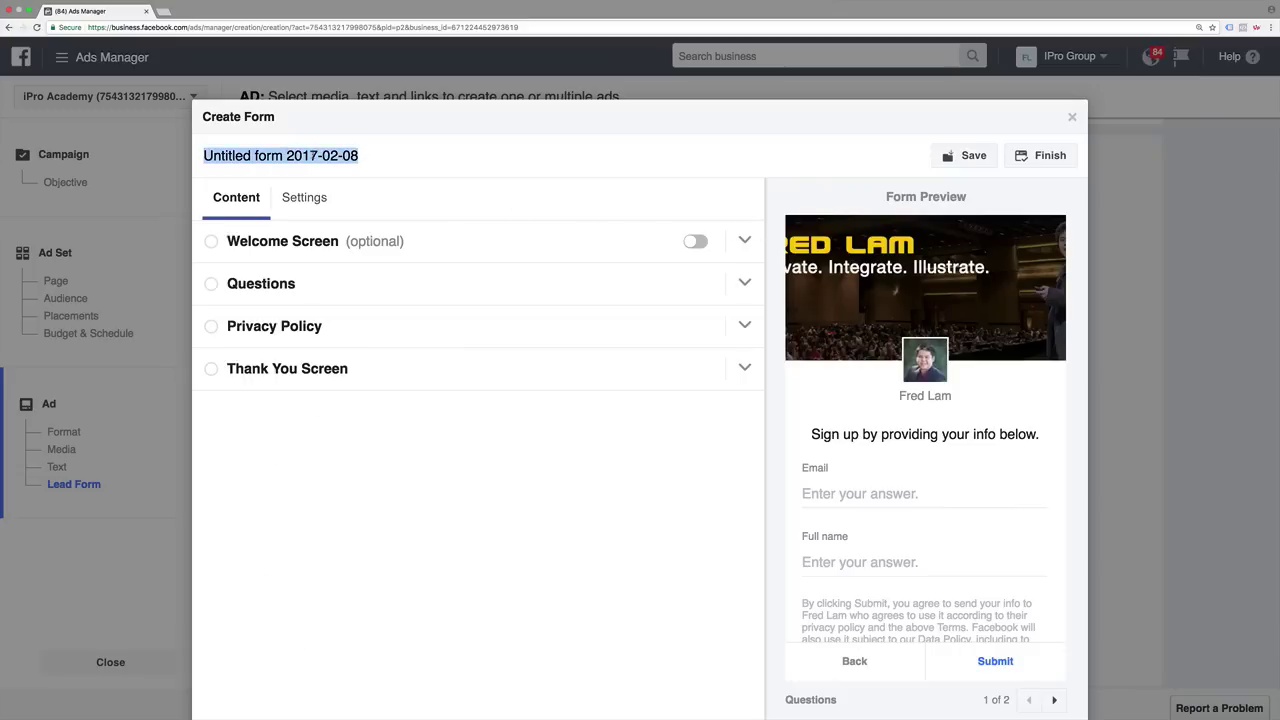
pyautogui.write('Fa')
pyautogui.press('BackSpace')
pyautogui.write('re')
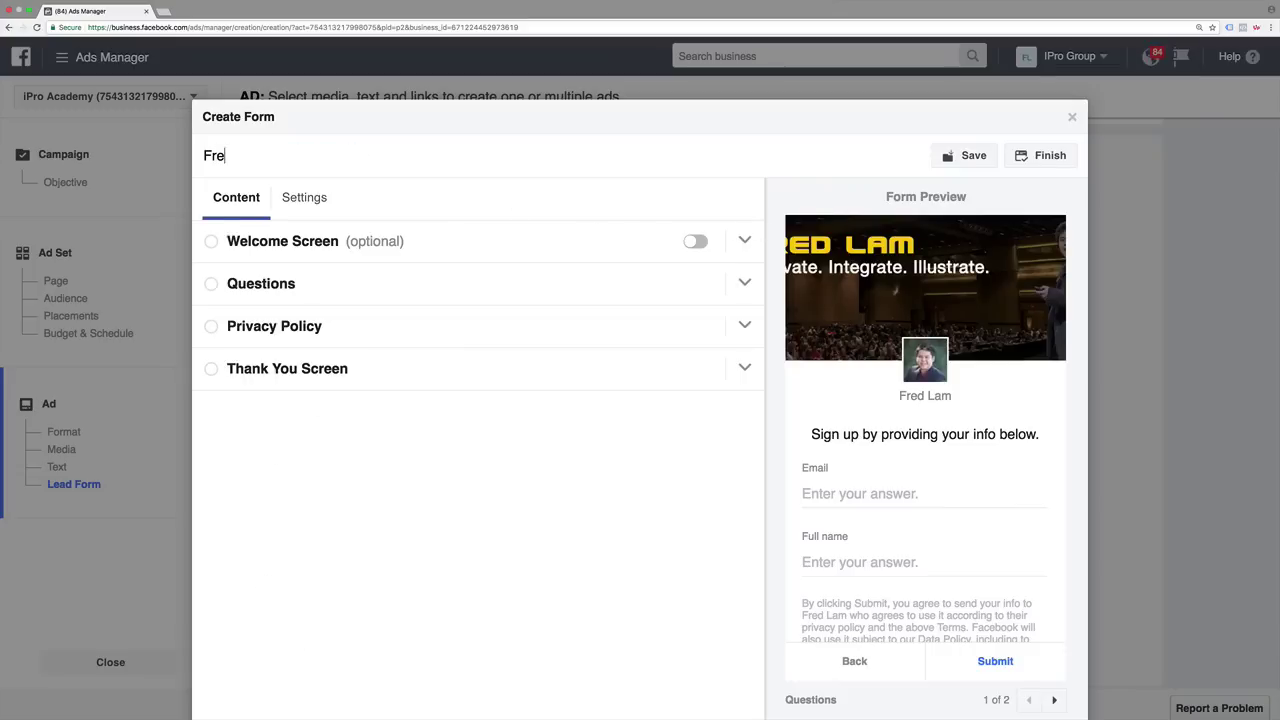
pyautogui.write('d Lam Sample')
pyautogui.click(427, 442)
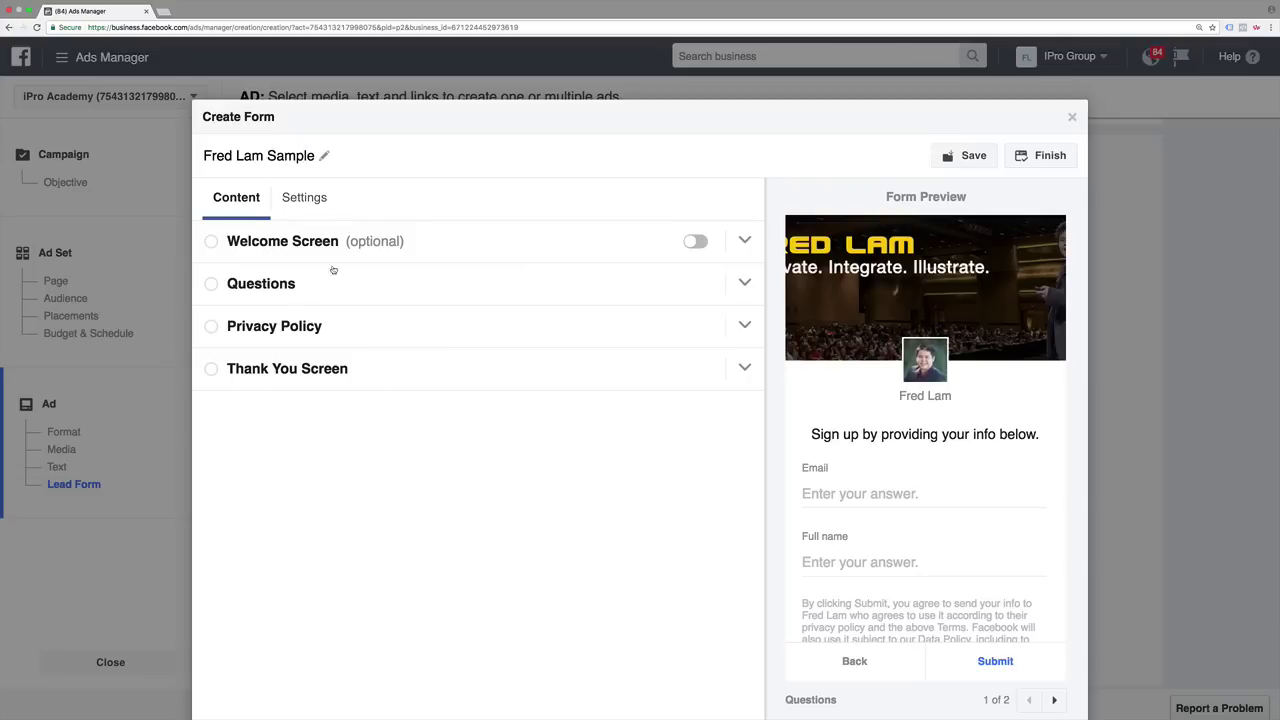
# Remove Full name from the form's questions, keeping Email, and review the additional user information options
pyautogui.click(327, 299)
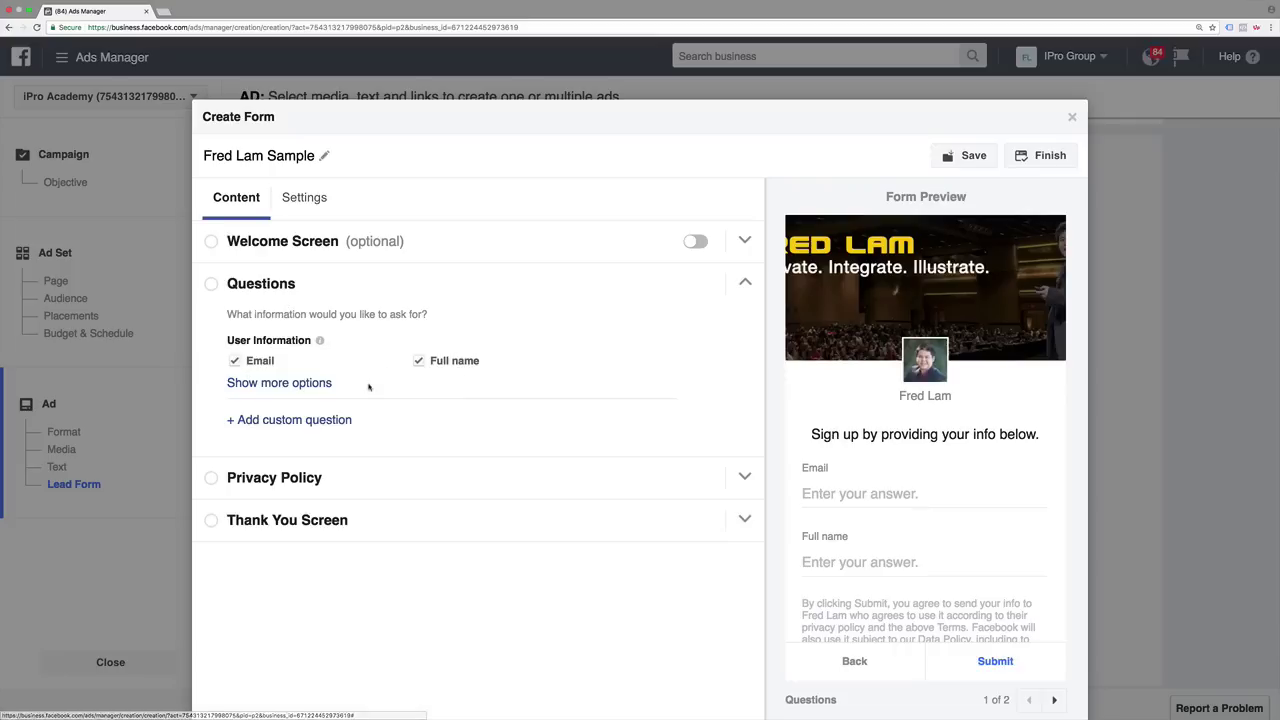
pyautogui.click(427, 363)
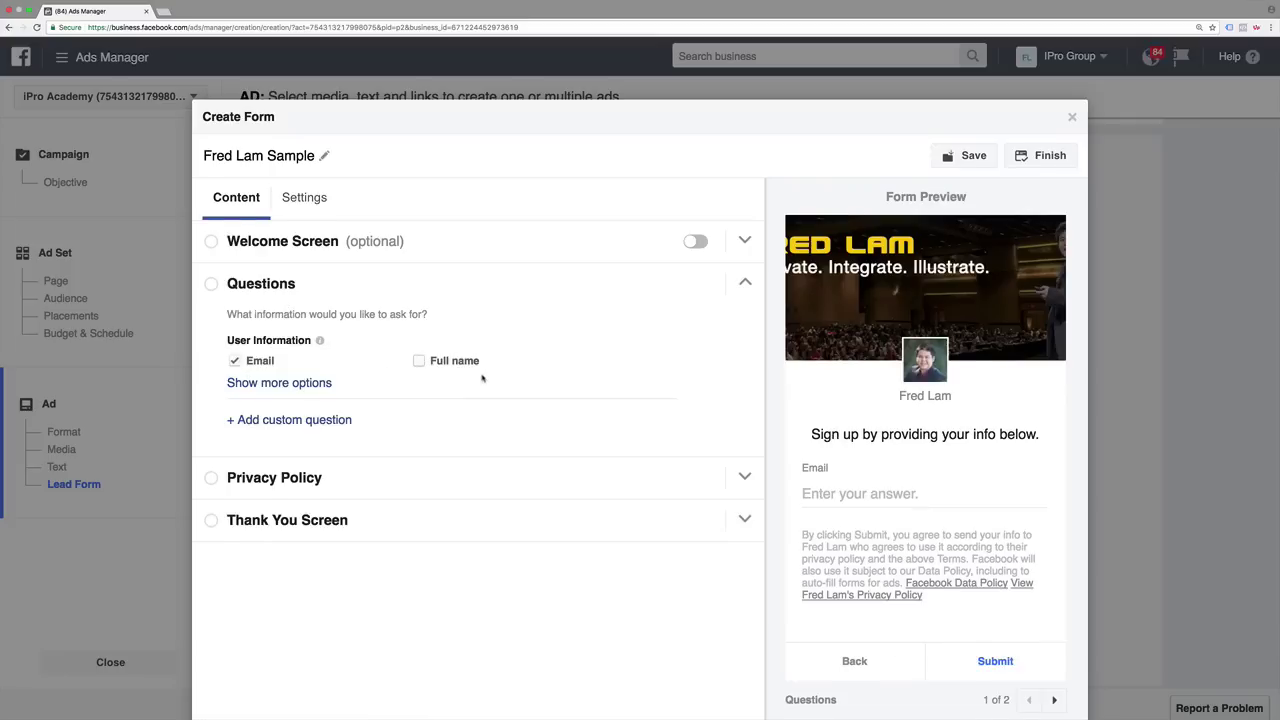
pyautogui.click(272, 367)
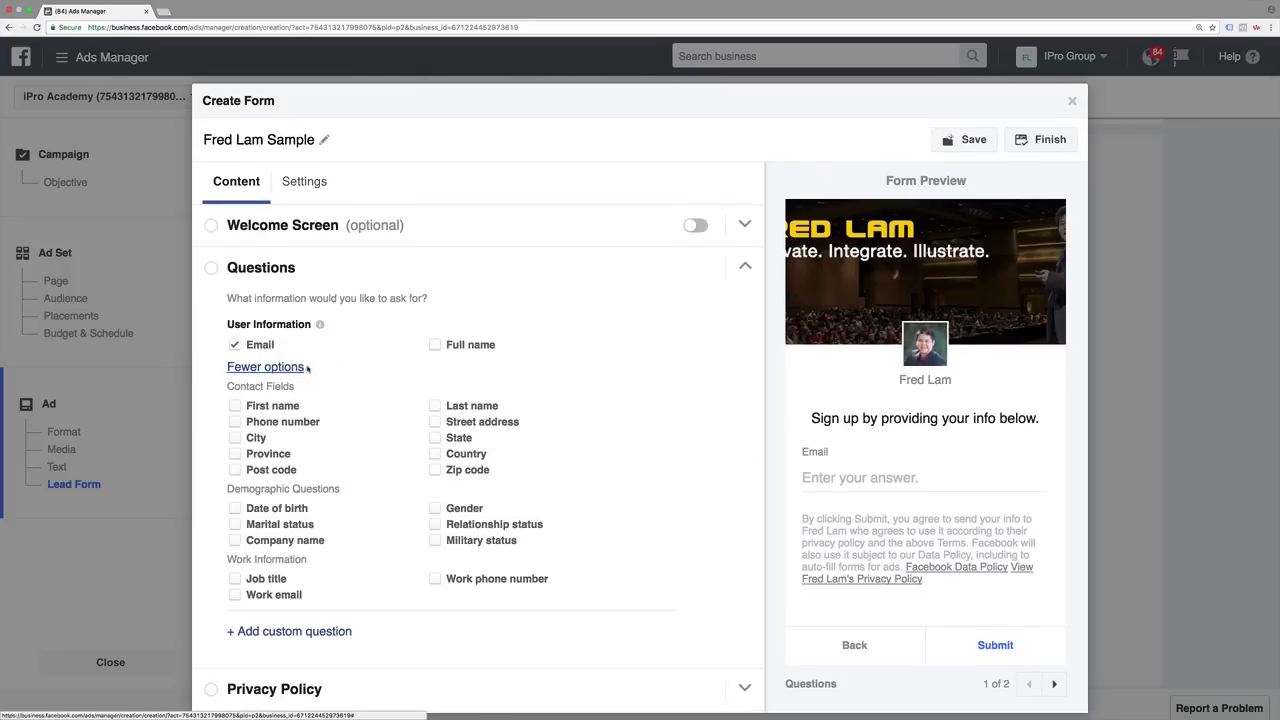
pyautogui.scroll(-1, 362, 385)
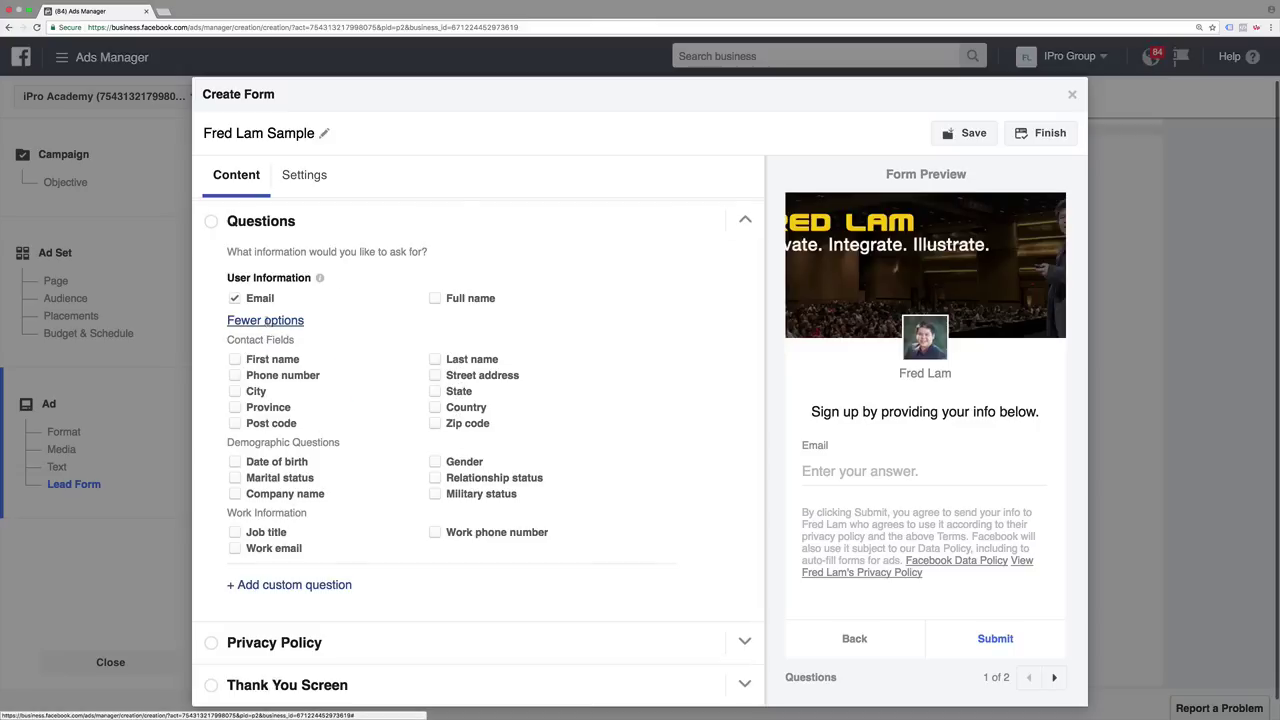
pyautogui.click(283, 321)
# Add the custom question "How Old Are You?" with the answer choices 18 and 15
pyautogui.click(299, 397)
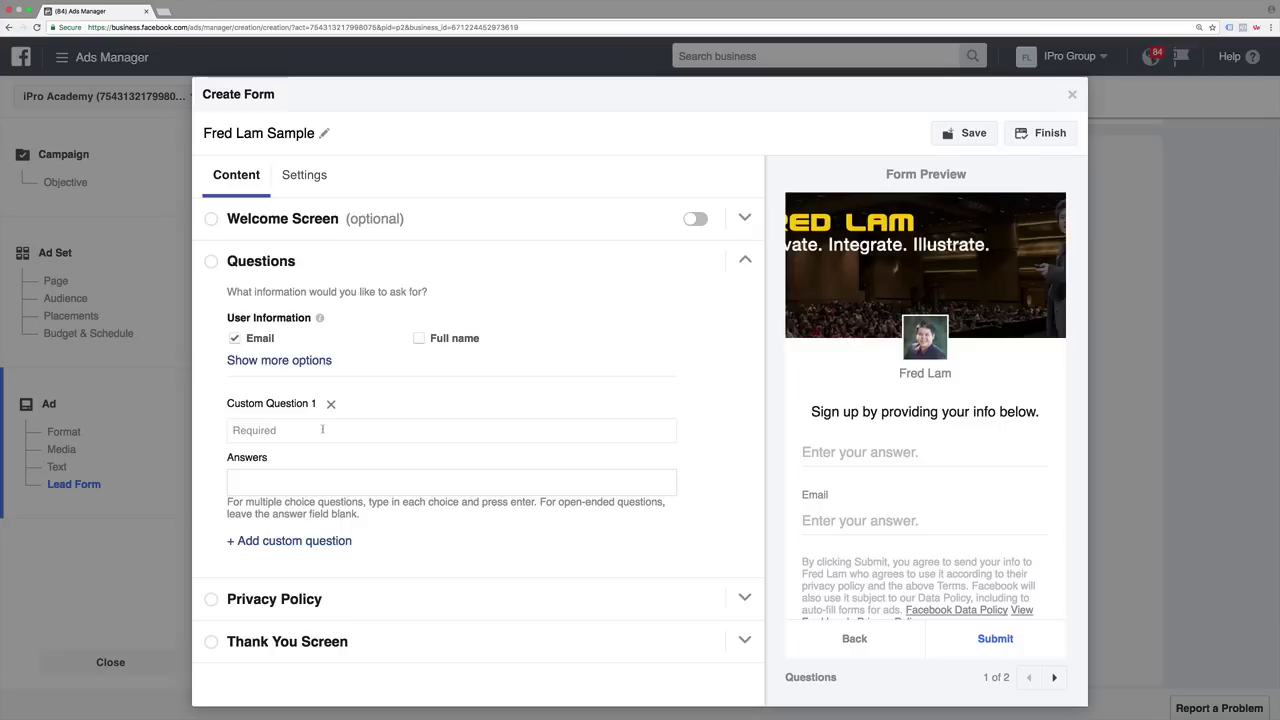
pyautogui.write('How Old ')
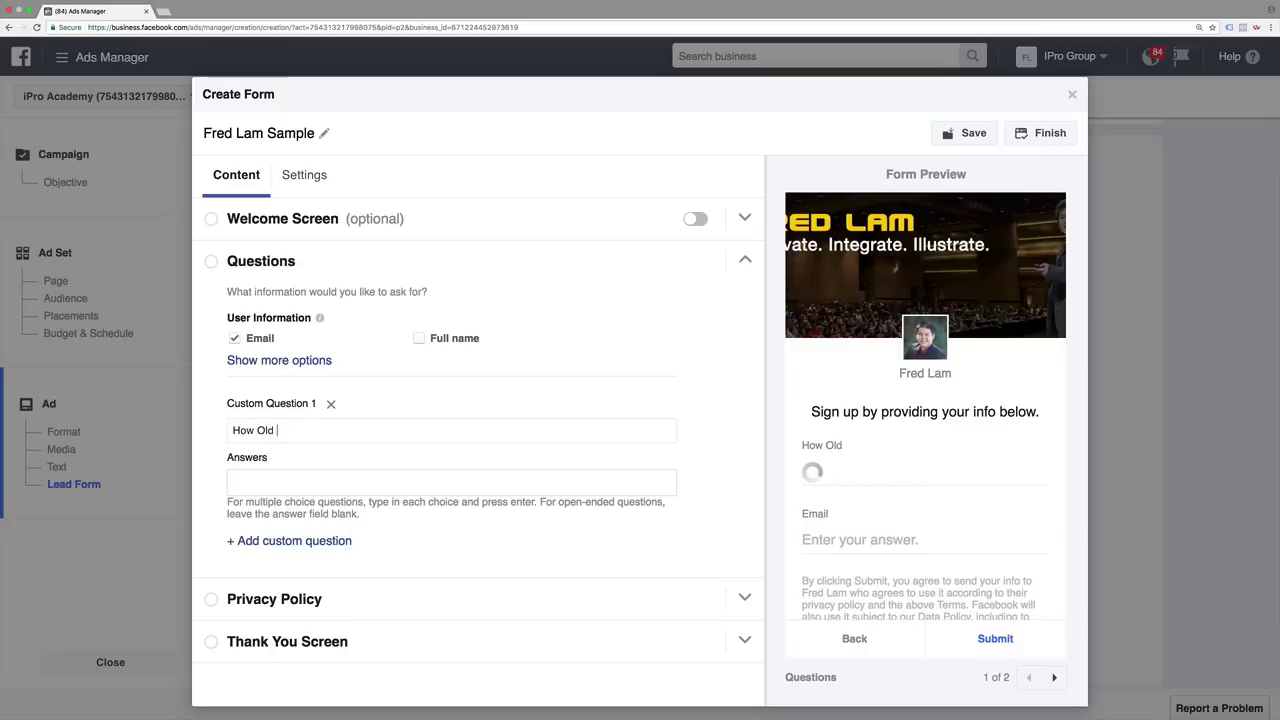
pyautogui.write('Are You?')
pyautogui.click(233, 482)
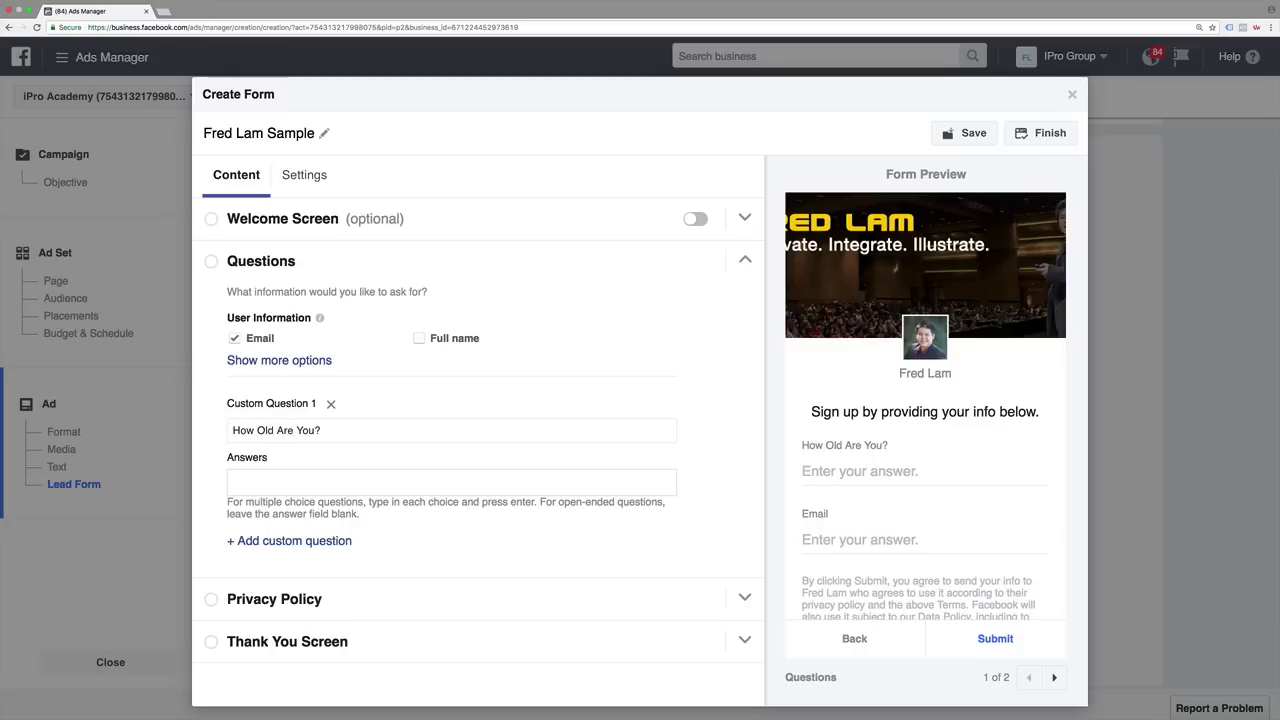
pyautogui.write('18')
pyautogui.press('Return')
pyautogui.write('15')
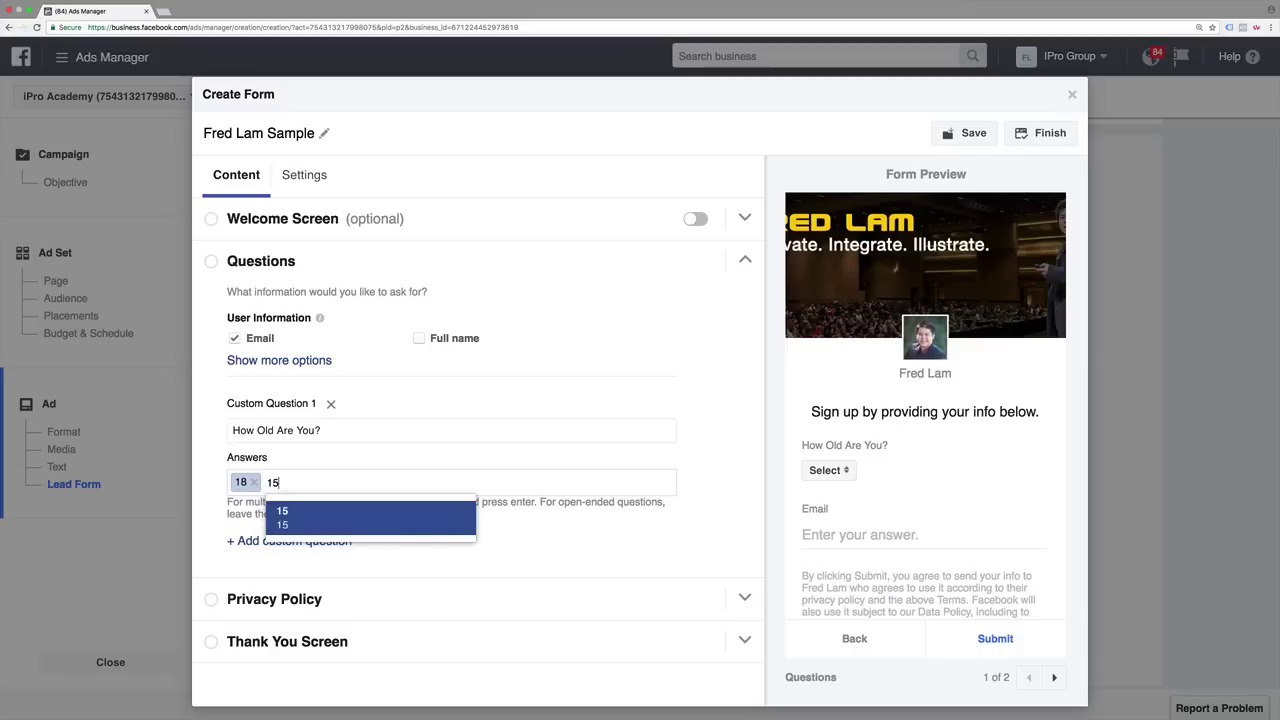
pyautogui.press('Return')
# Check the age question's answer choices in the form preview and delete the custom question
pyautogui.click(832, 474)
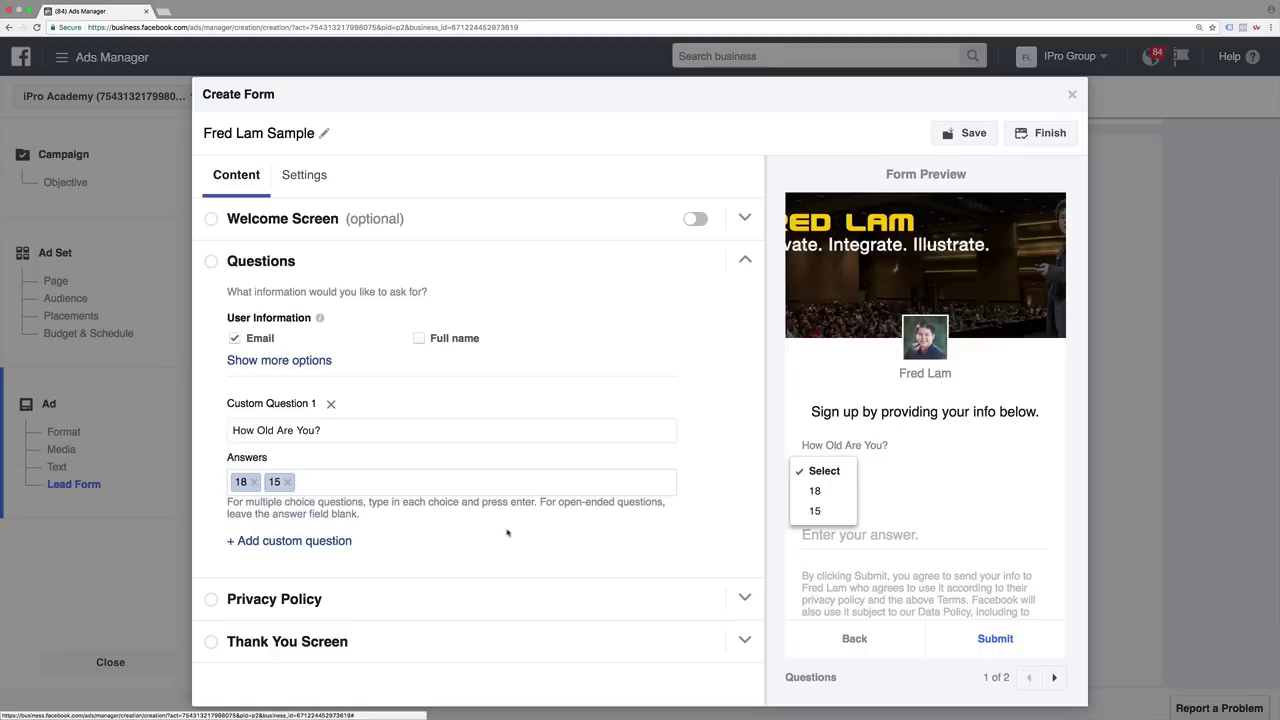
pyautogui.click(832, 470)
pyautogui.click(330, 403)
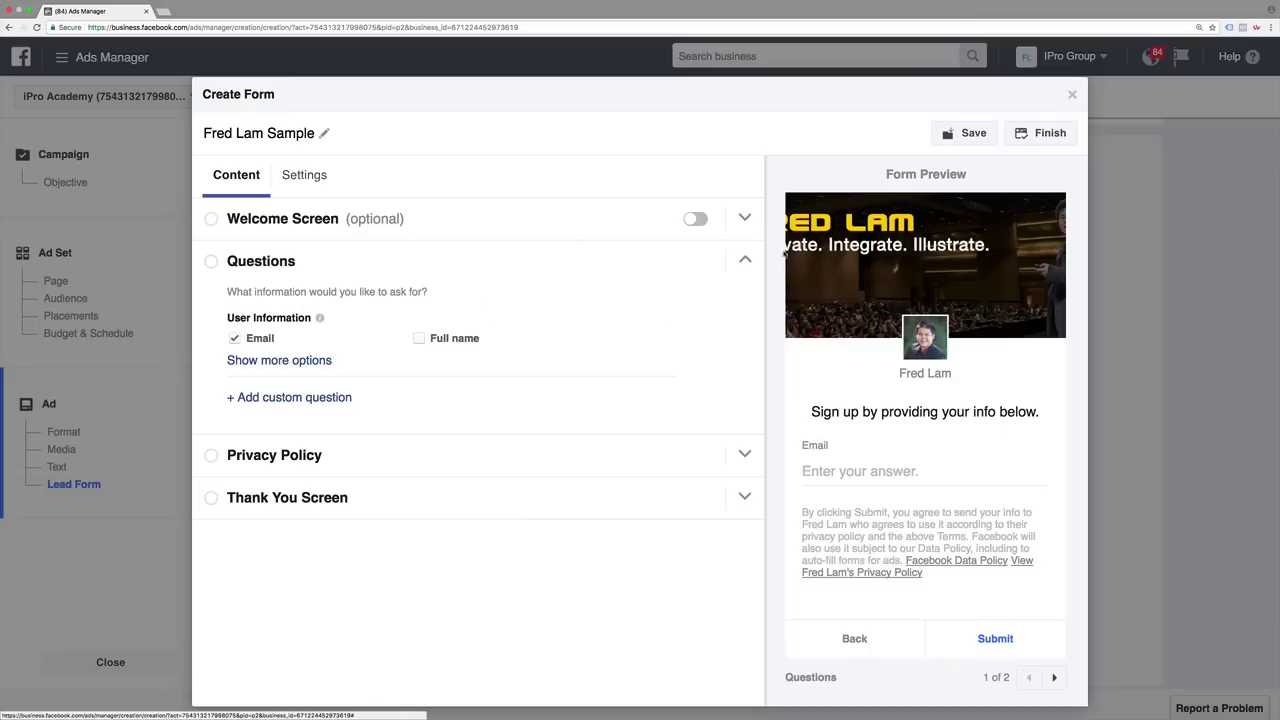
# Set the link text of the form's privacy policy to "Privacy Policy"
pyautogui.click(745, 261)
pyautogui.click(744, 302)
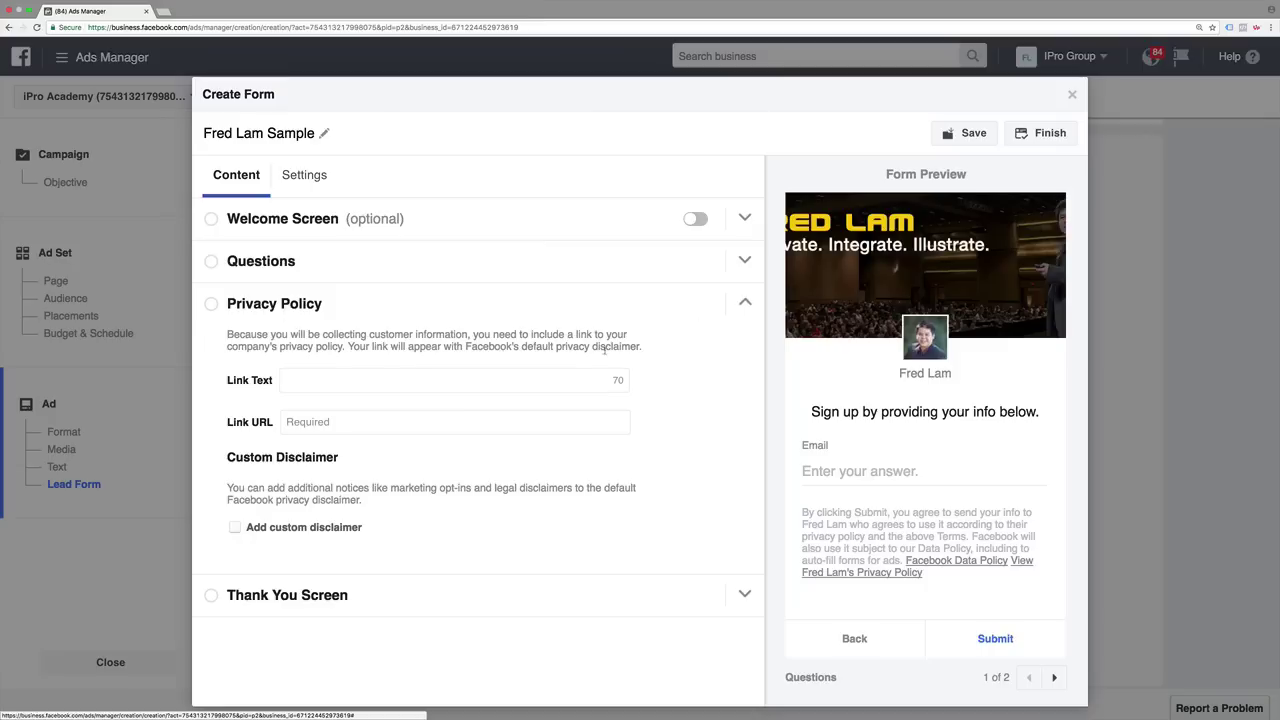
pyautogui.click(491, 379)
pyautogui.write('Pri')
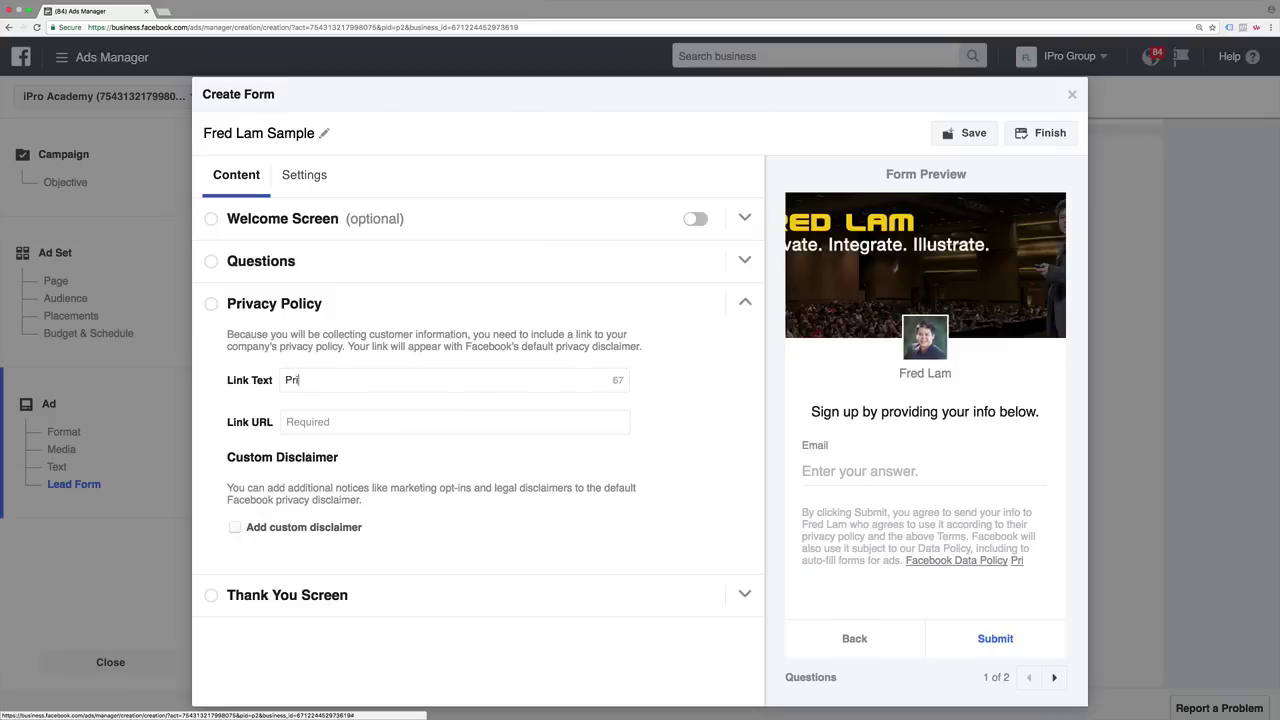
pyautogui.write('vacy Policy')
pyautogui.press('Tab')
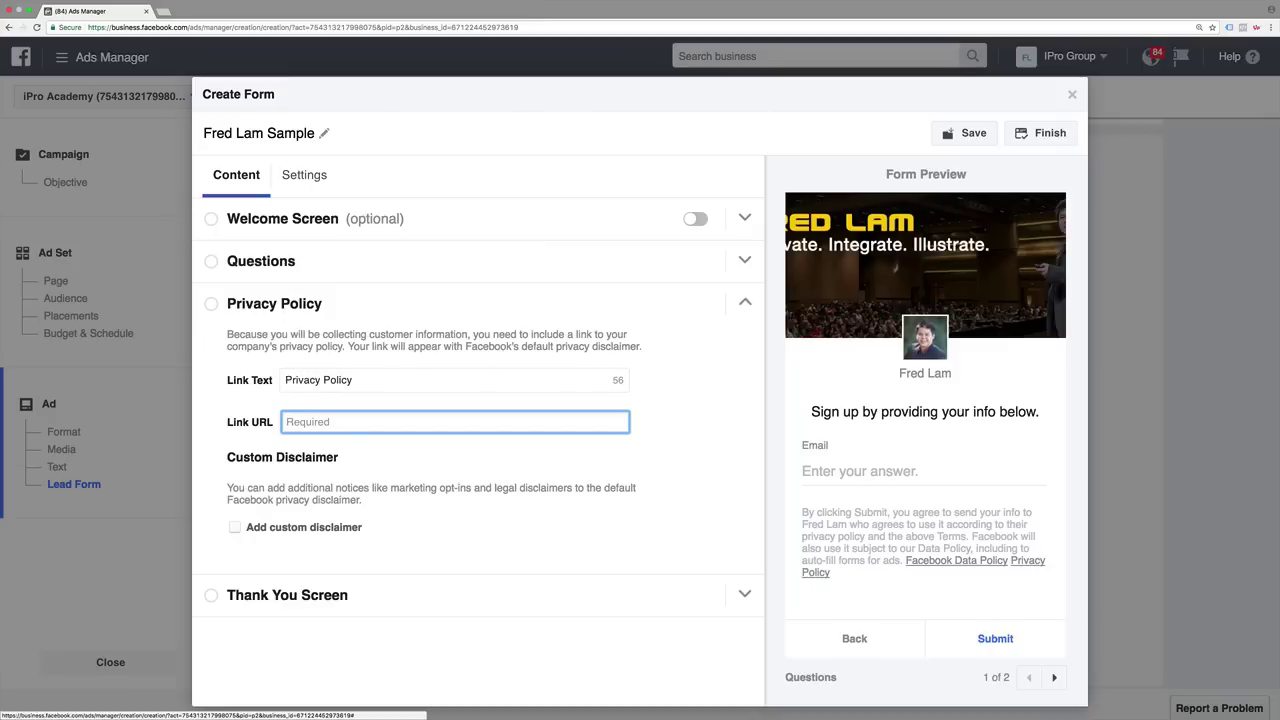
pyautogui.hotkey('ctrl', 't')
pyautogui.write('www.star')
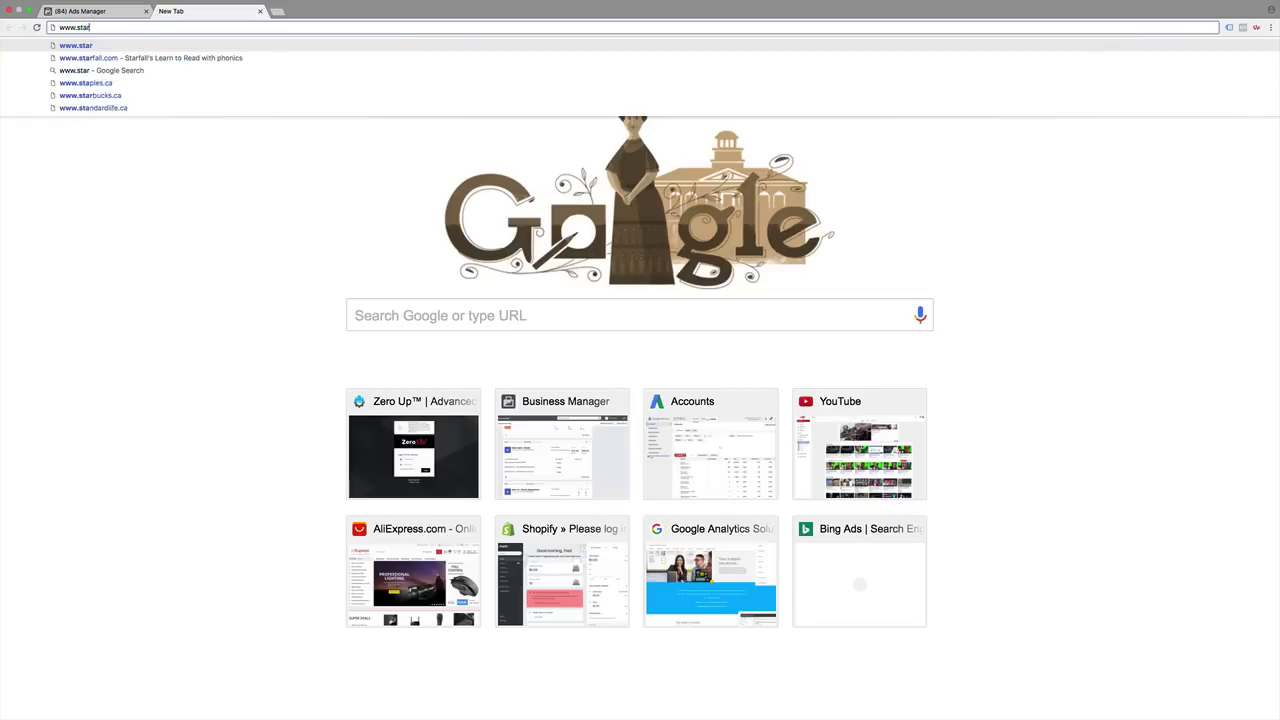
pyautogui.write('tingfromzero.c')
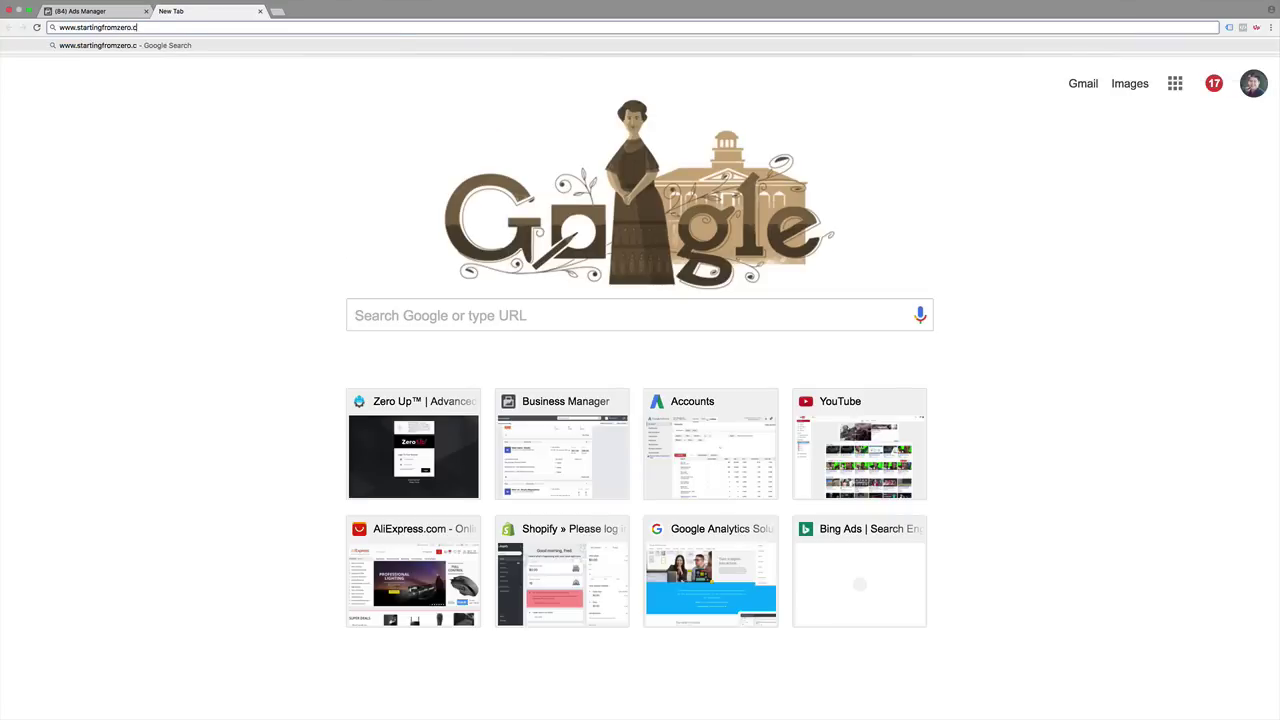
pyautogui.write('om')
pyautogui.press('Return')
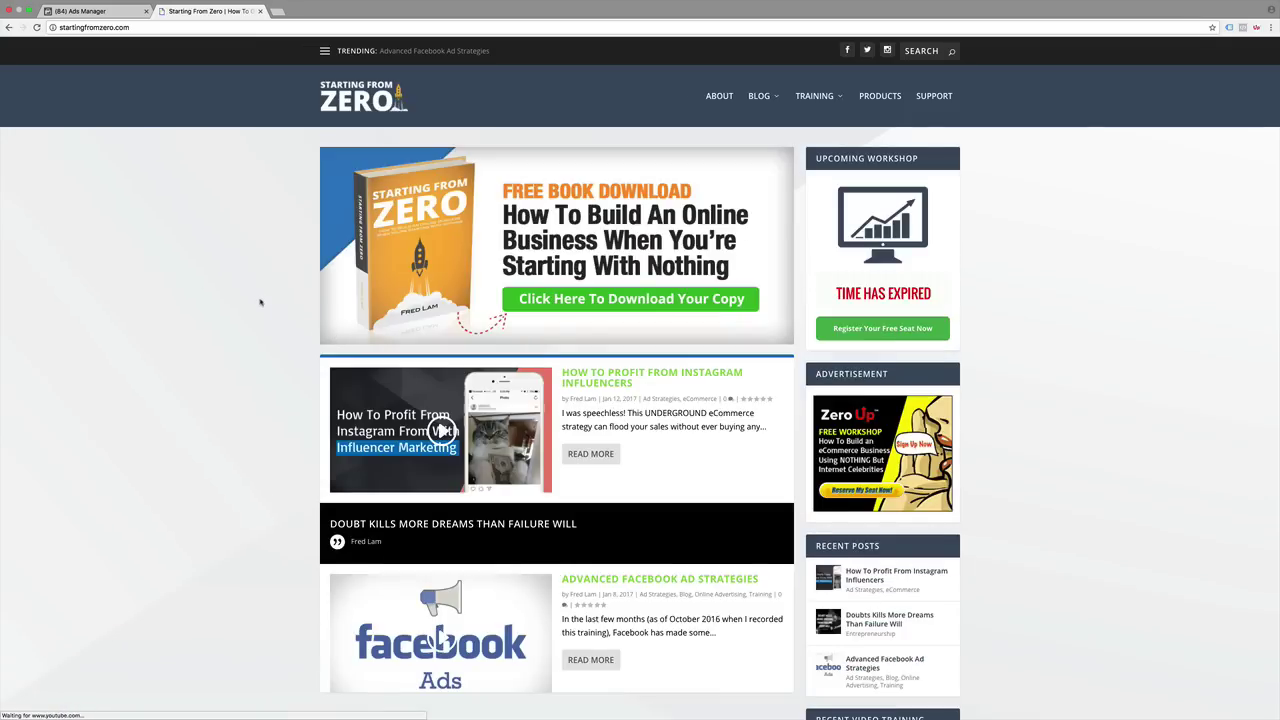
pyautogui.scroll(-15, 262, 302)
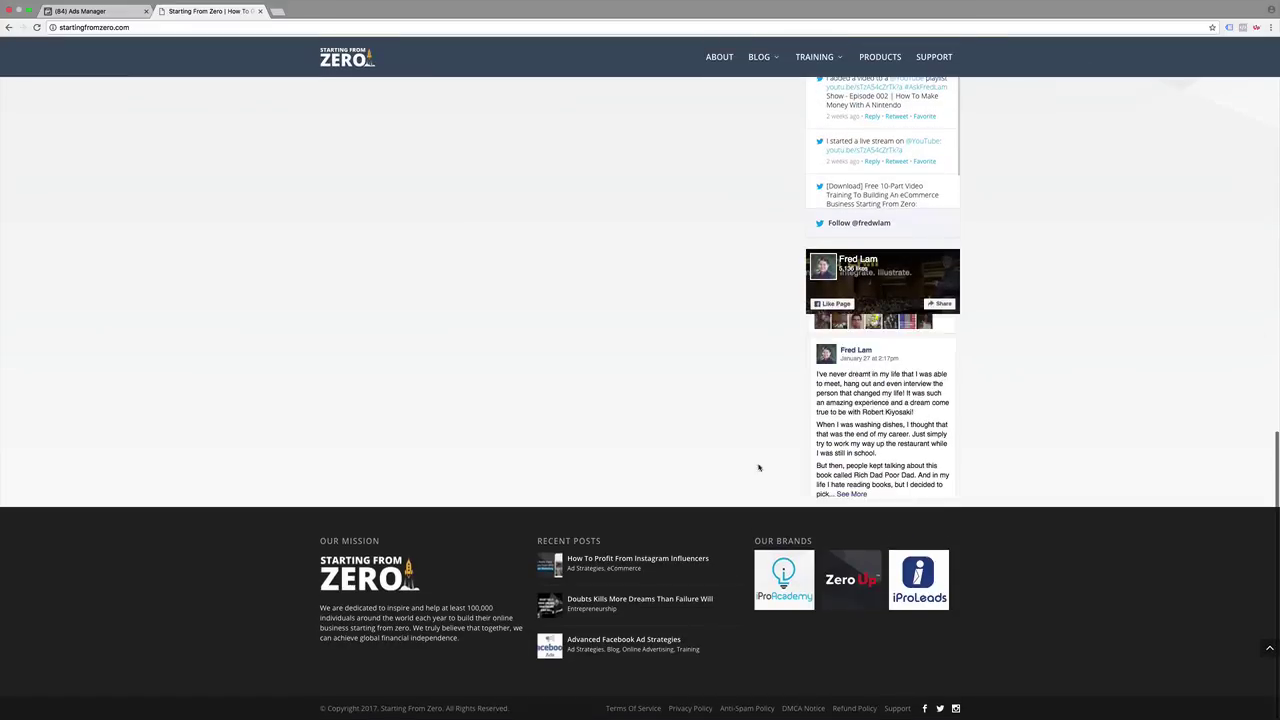
pyautogui.click(700, 708)
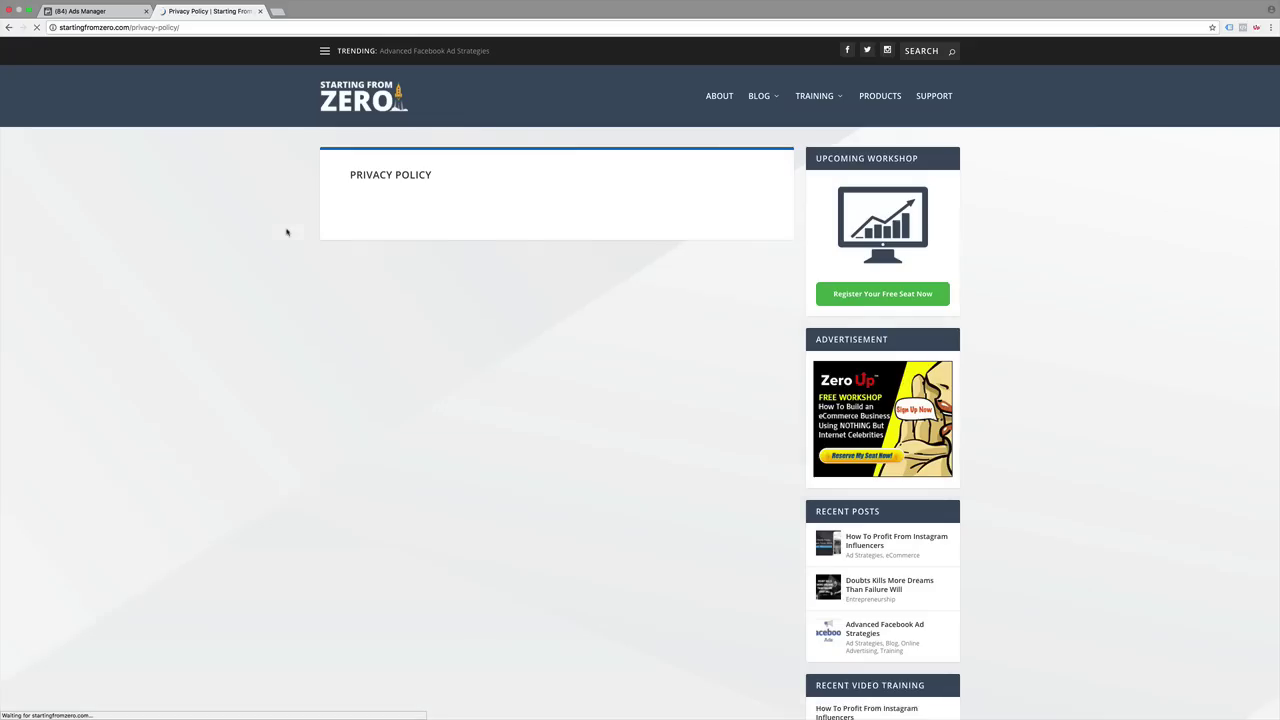
pyautogui.click(120, 26)
pyautogui.press('super+c')
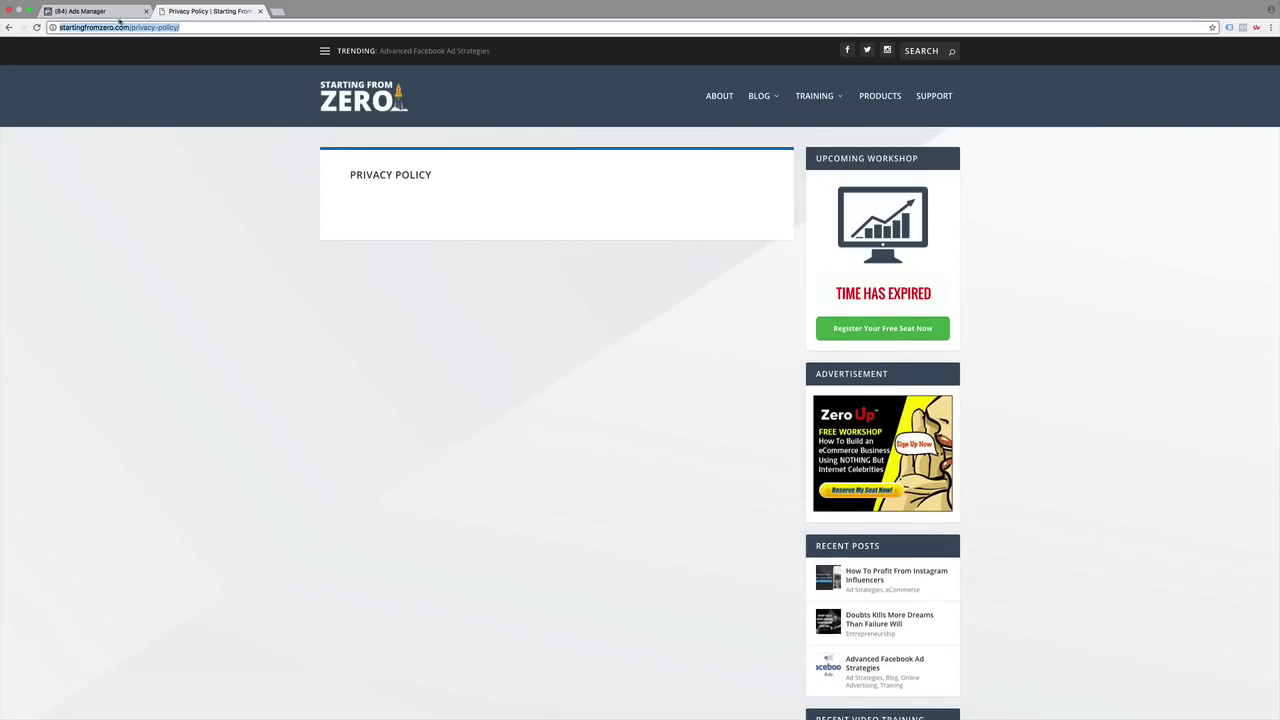
pyautogui.click(110, 12)
pyautogui.press('super+v')
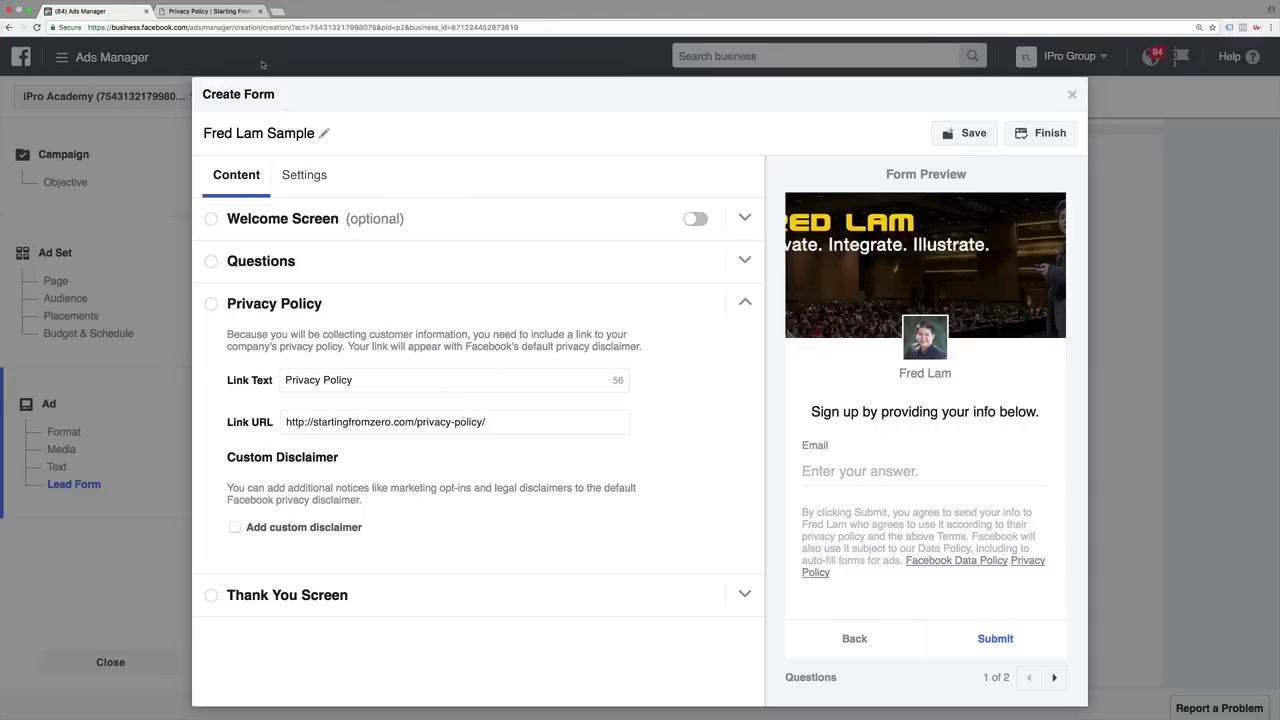
# Open iproacademy.com/privacy-policy in a new browser tab and look through the site's privacy policy page
pyautogui.click(279, 10)
pyautogui.write('iproacade,y')
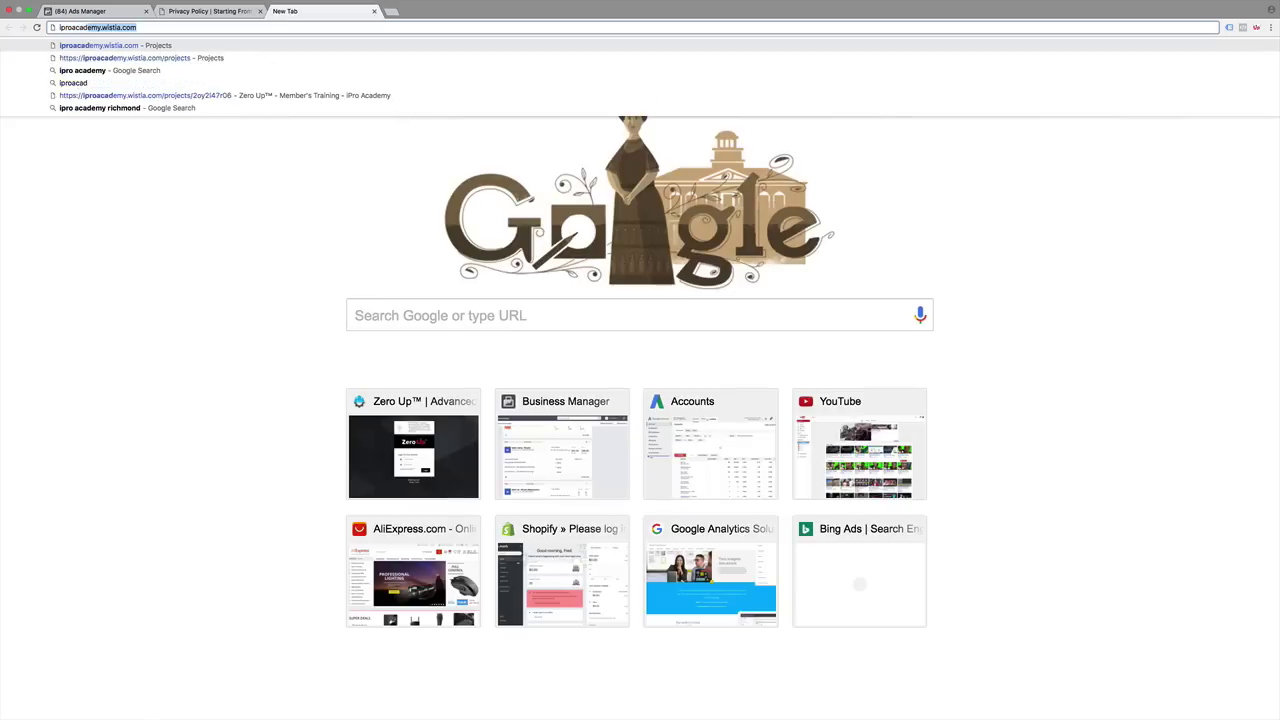
pyautogui.press('BackSpace')
pyautogui.press('BackSpace')
pyautogui.write('my.com/')
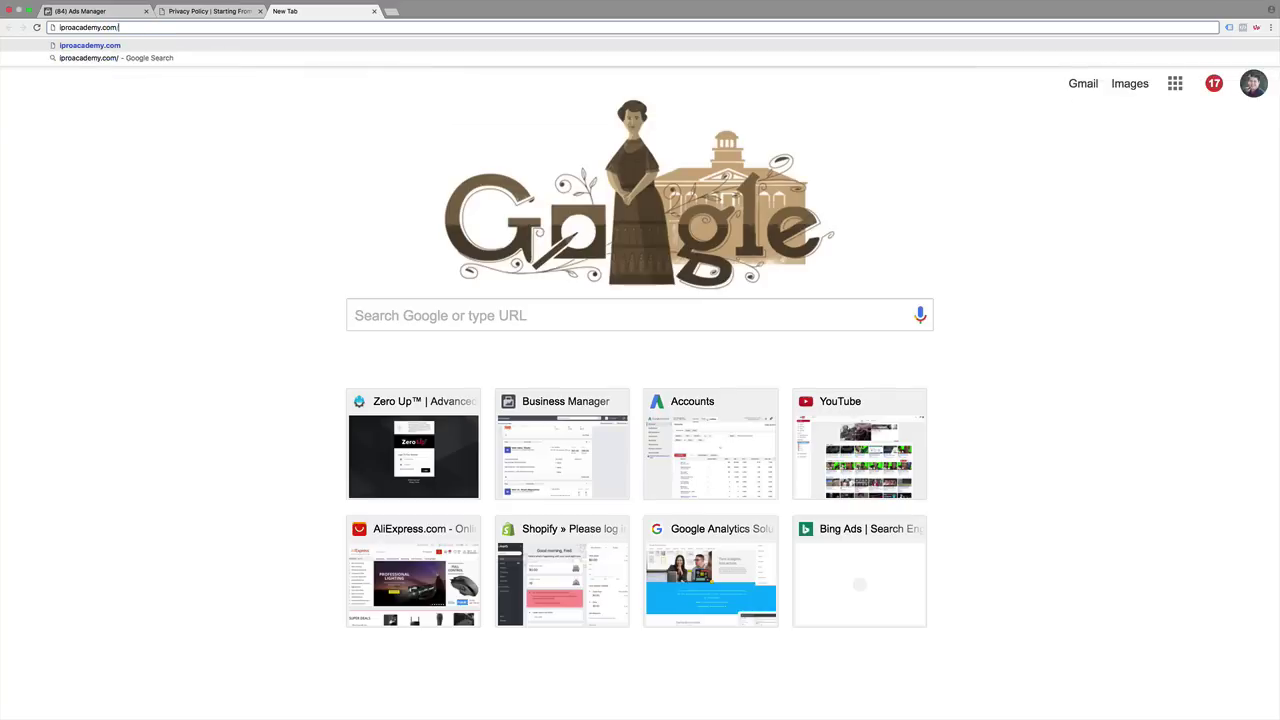
pyautogui.write('privacy-policy')
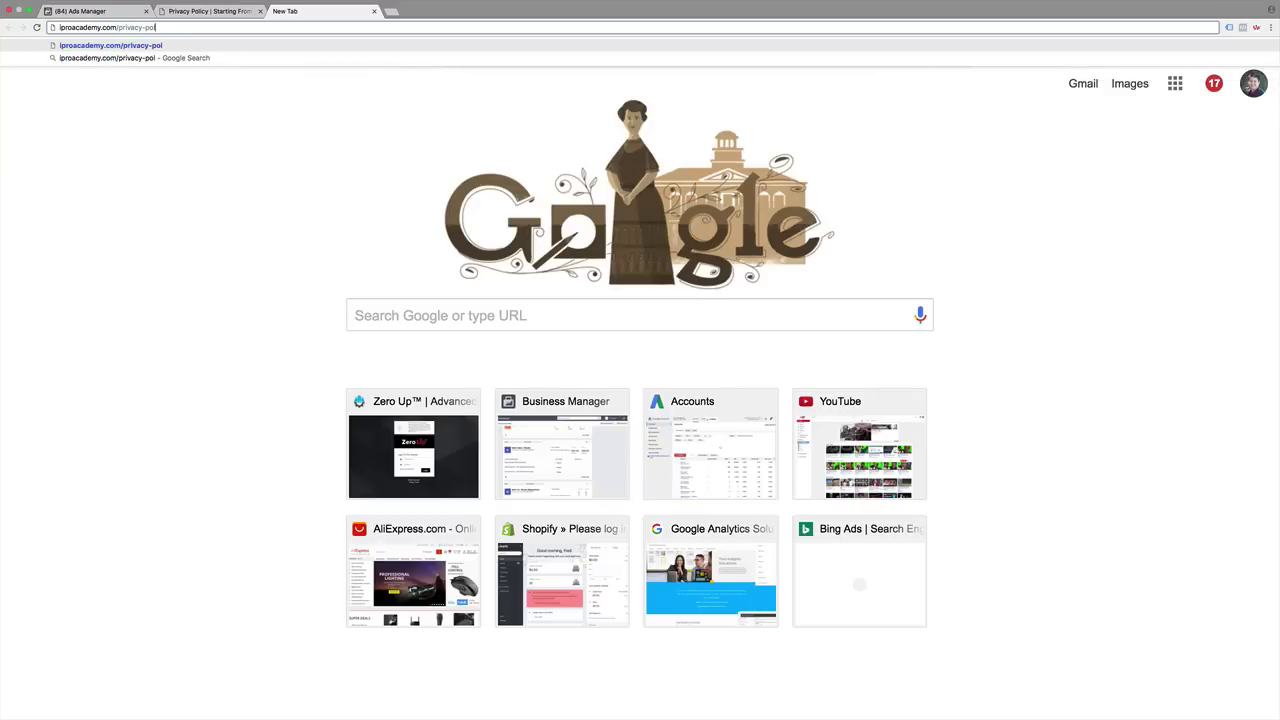
pyautogui.press('Return')
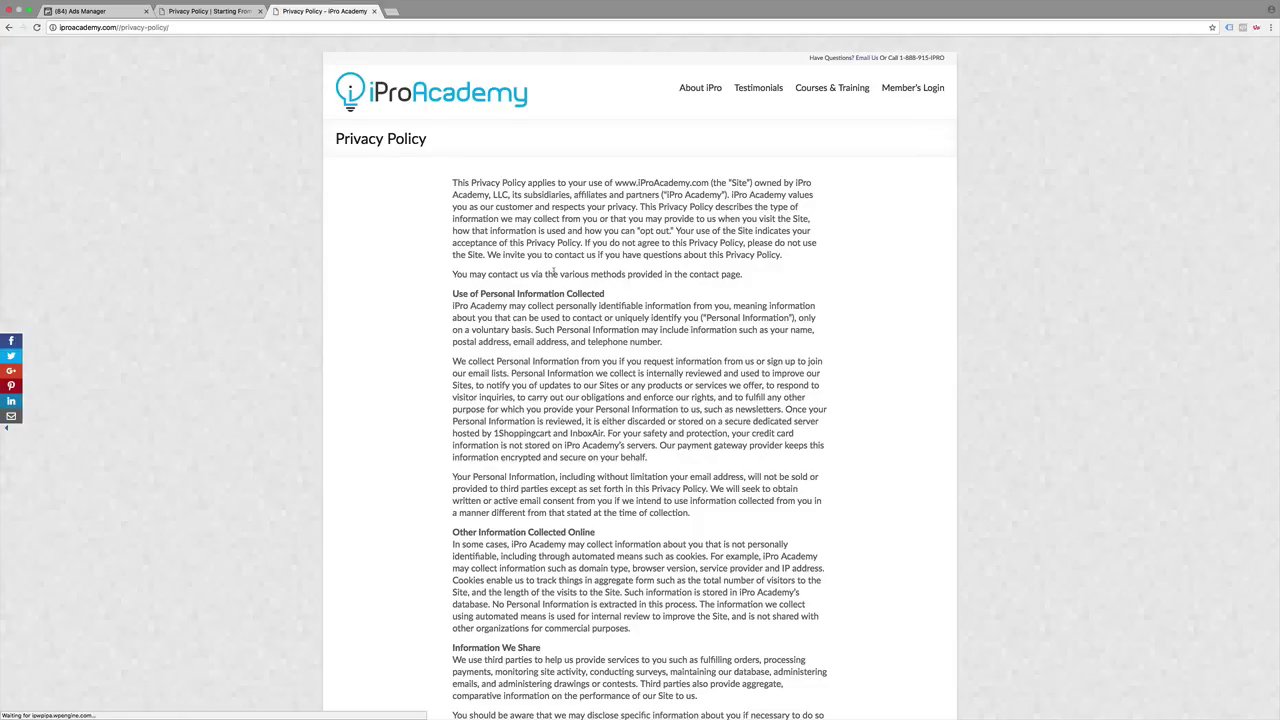
pyautogui.scroll(-15, 499, 230)
pyautogui.scroll(12, 553, 270)
pyautogui.scroll(4, 553, 270)
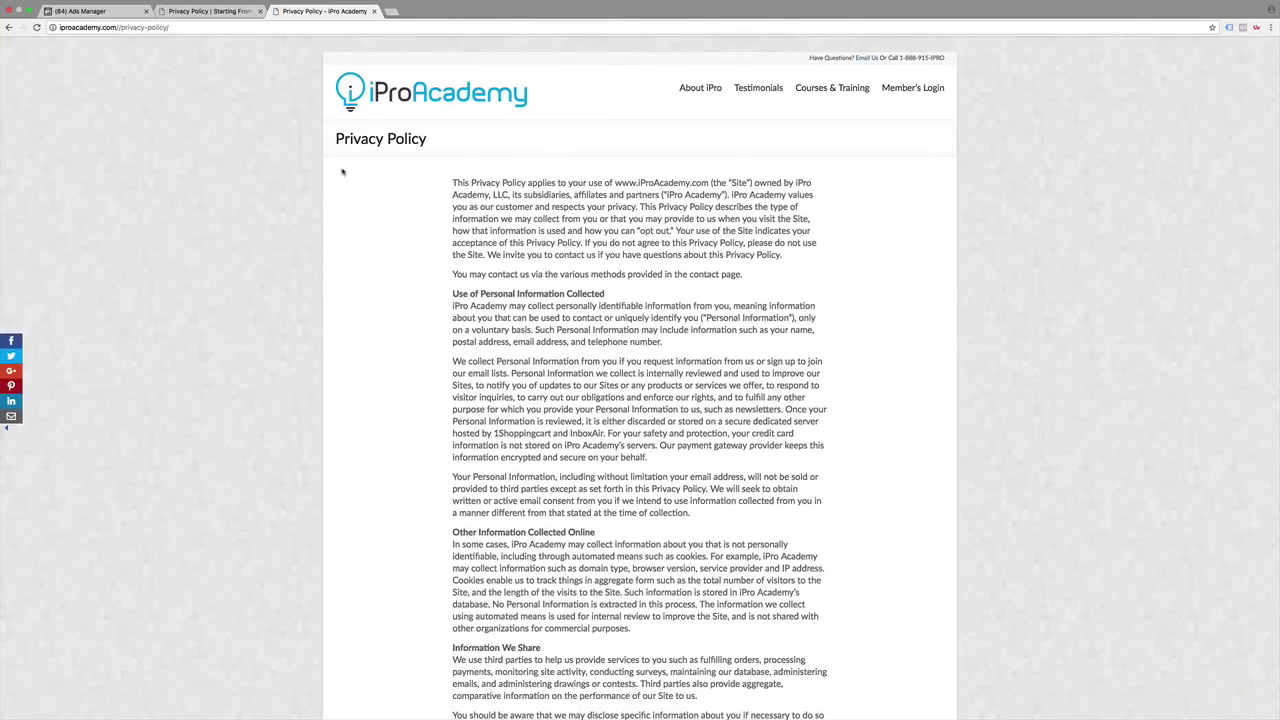
pyautogui.click(95, 11)
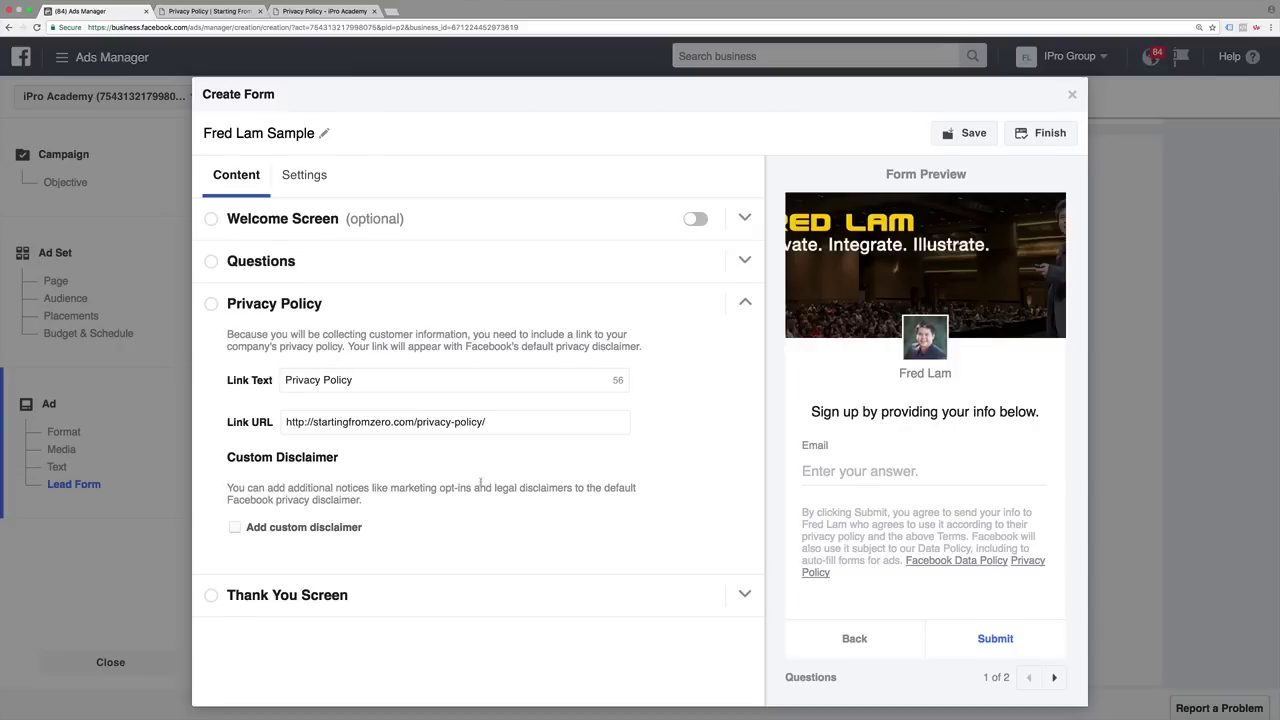
pyautogui.click(745, 281)
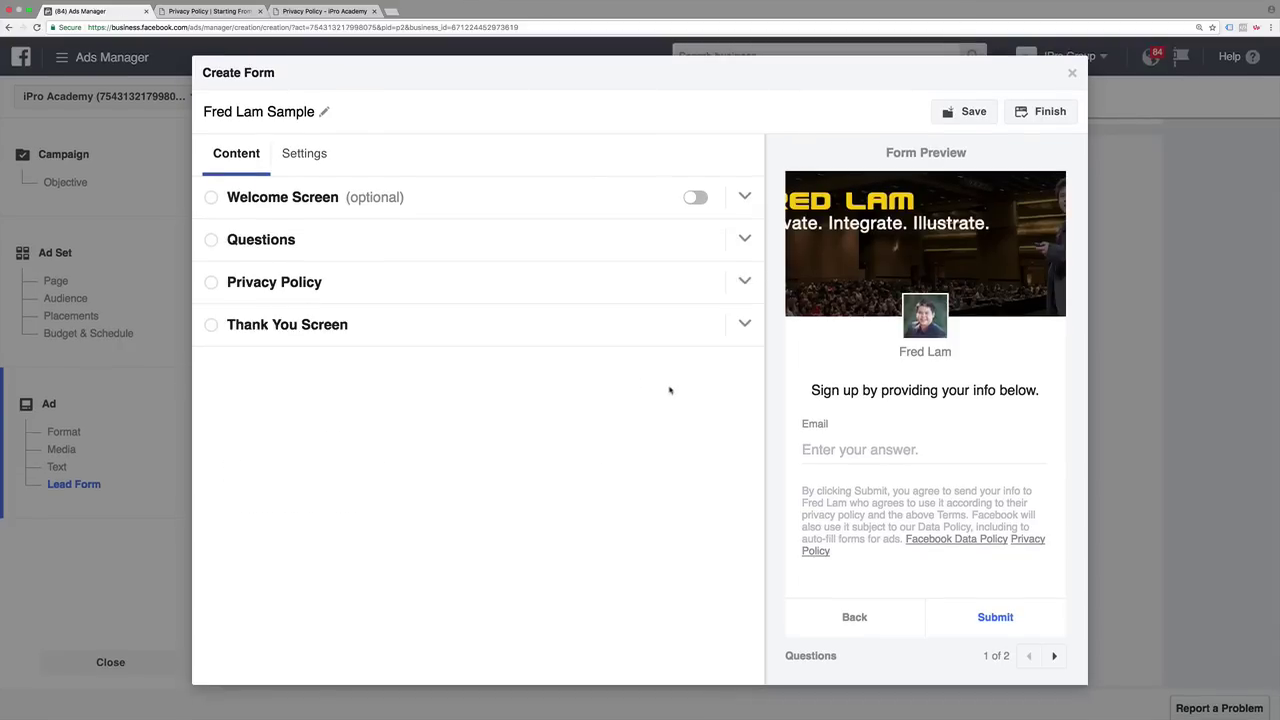
pyautogui.click(744, 322)
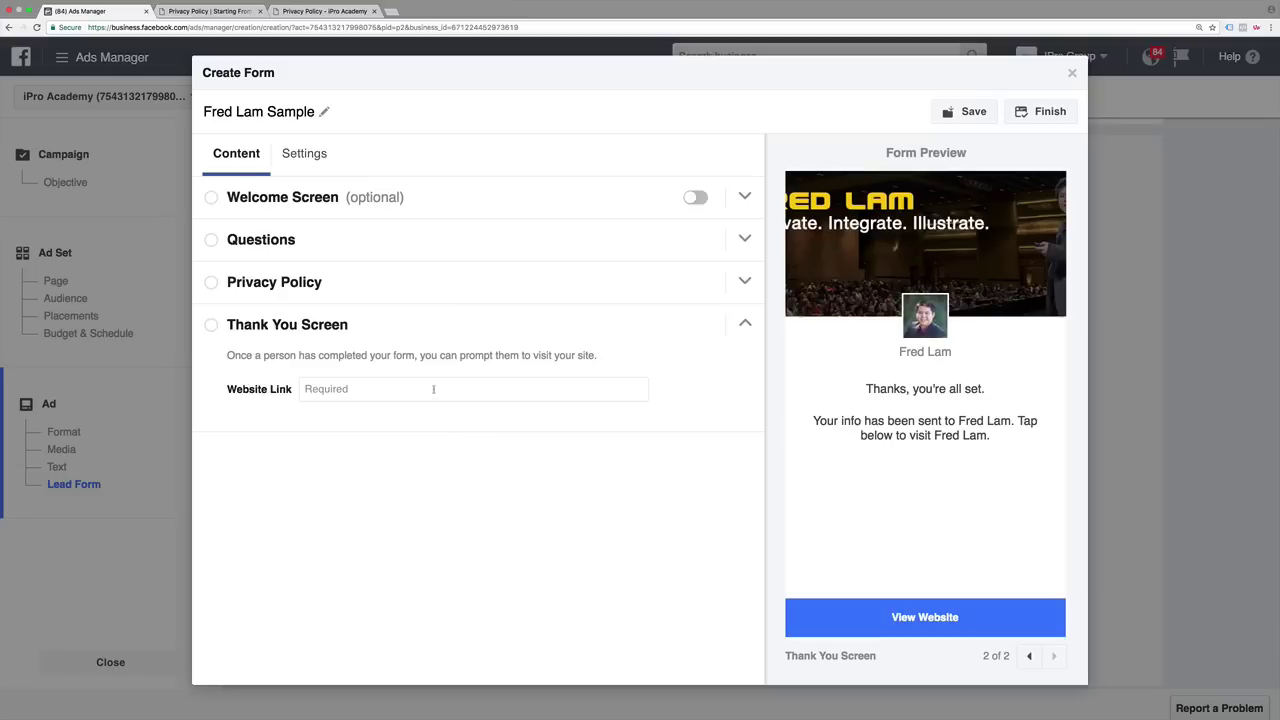
pyautogui.click(400, 389)
pyautogui.write('www.')
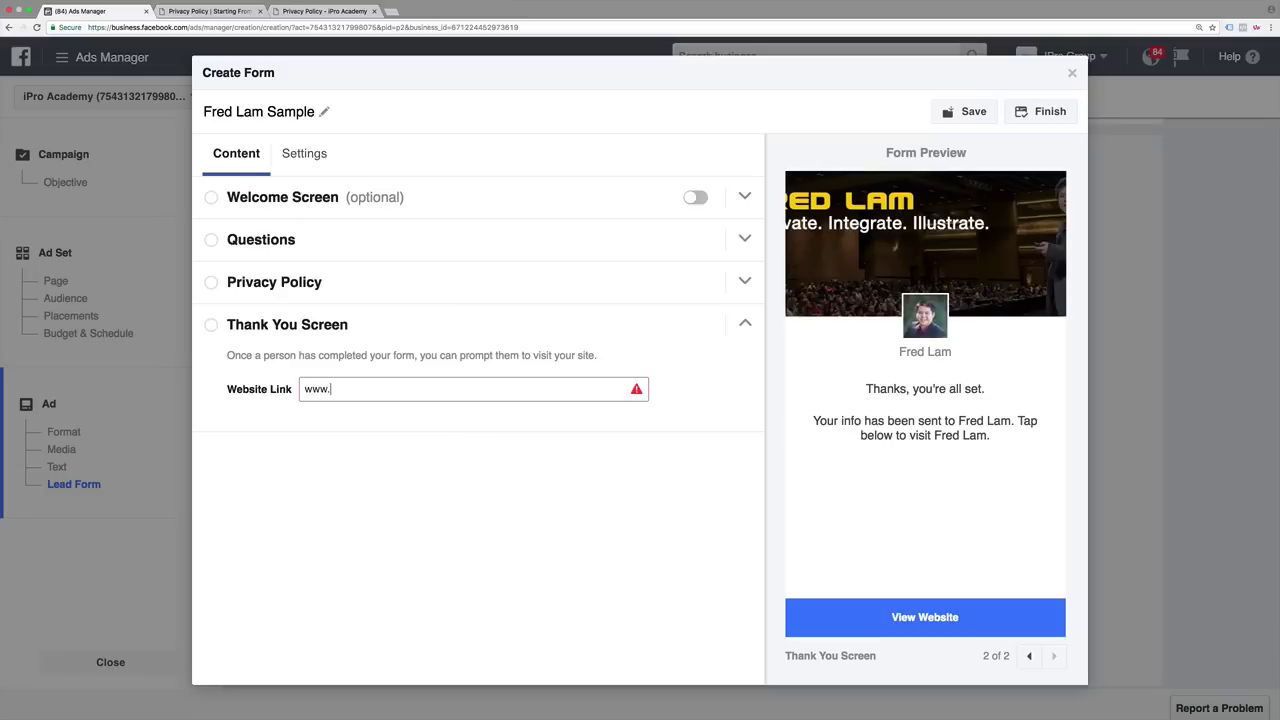
pyautogui.write('iproacademy.com/thank')
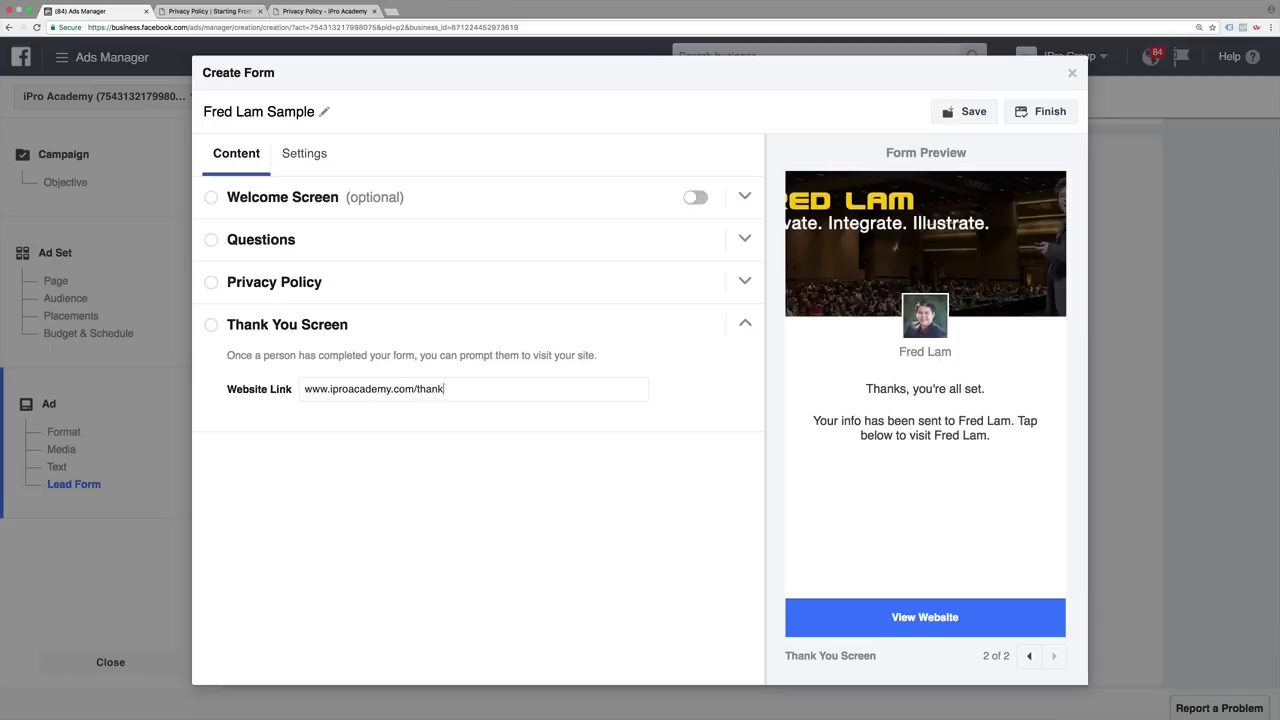
pyautogui.write('-you')
# Compare the questions page and the Thank You Screen in the form preview
pyautogui.click(1029, 656)
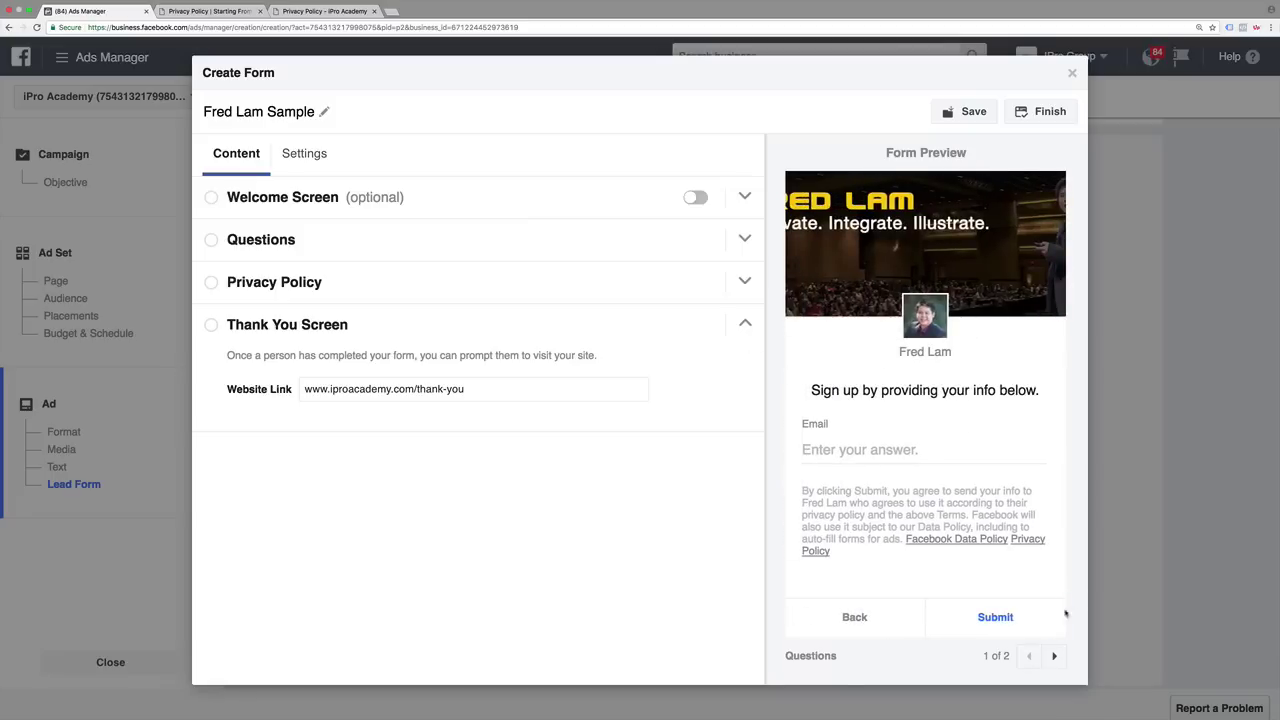
pyautogui.click(1054, 656)
pyautogui.click(1029, 656)
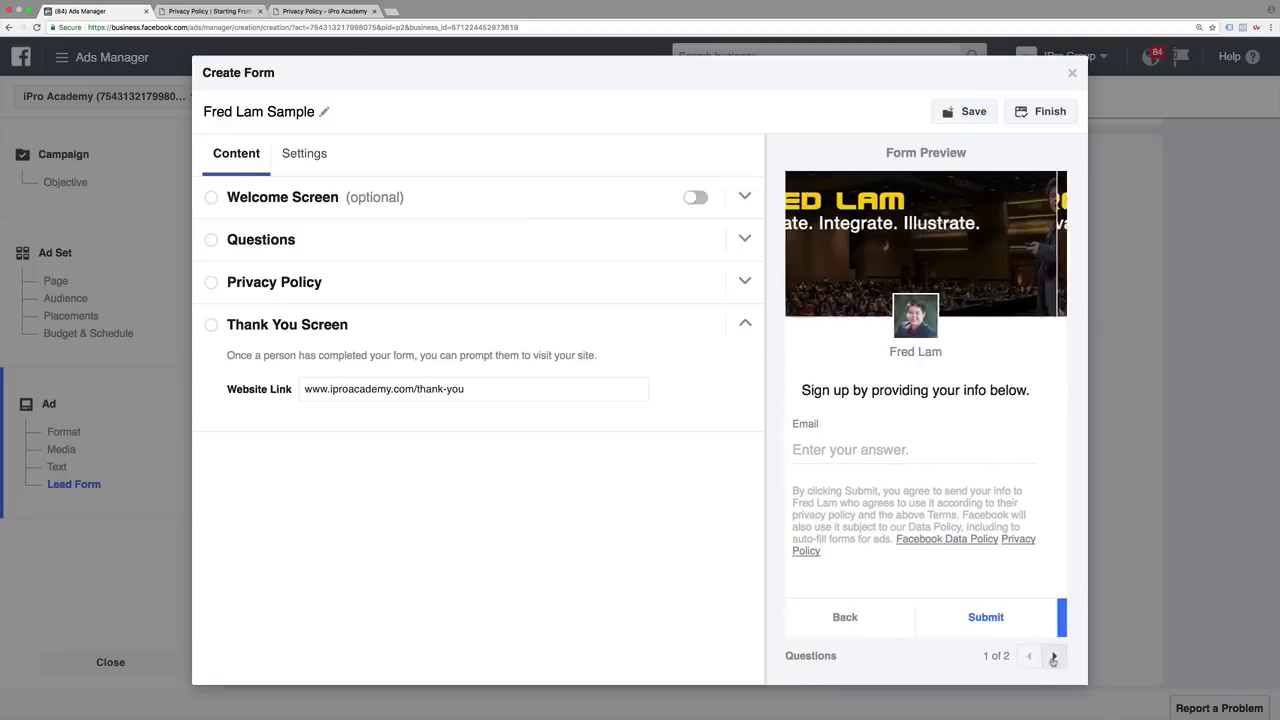
pyautogui.click(1054, 656)
pyautogui.click(1029, 656)
pyautogui.click(1054, 656)
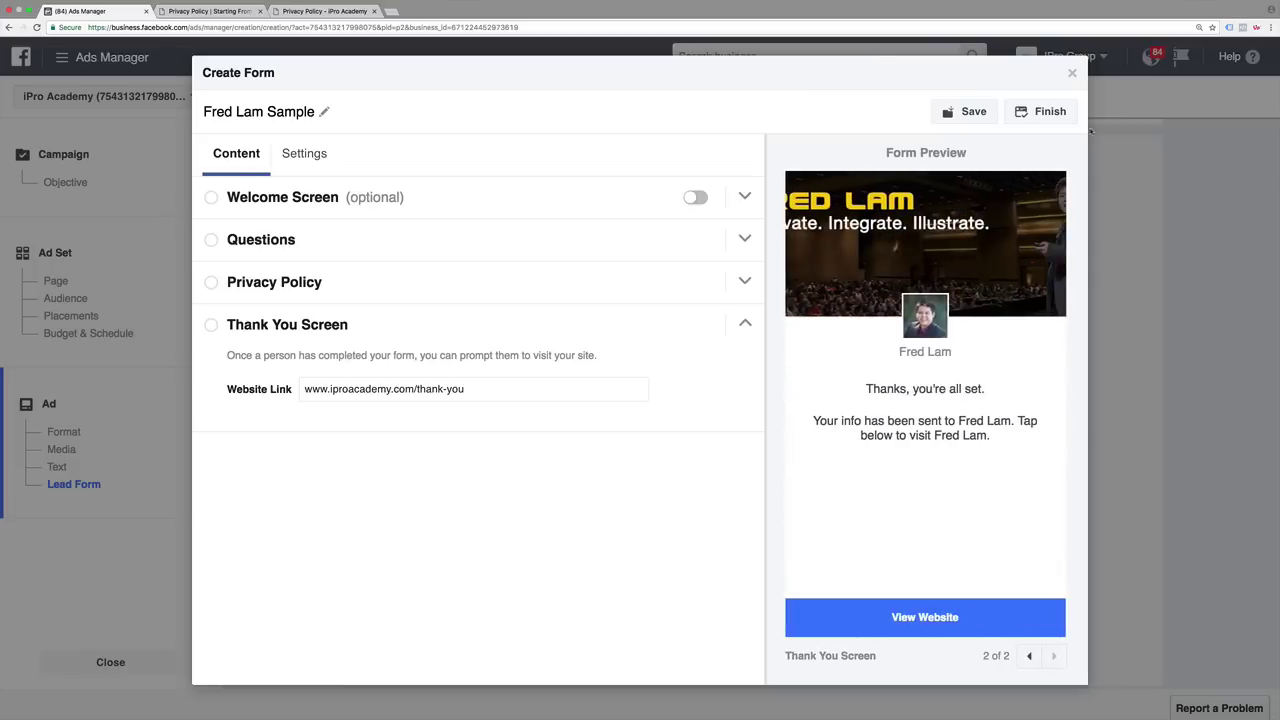
# Finish the lead form and place the order for the ad that uses it
pyautogui.click(1048, 114)
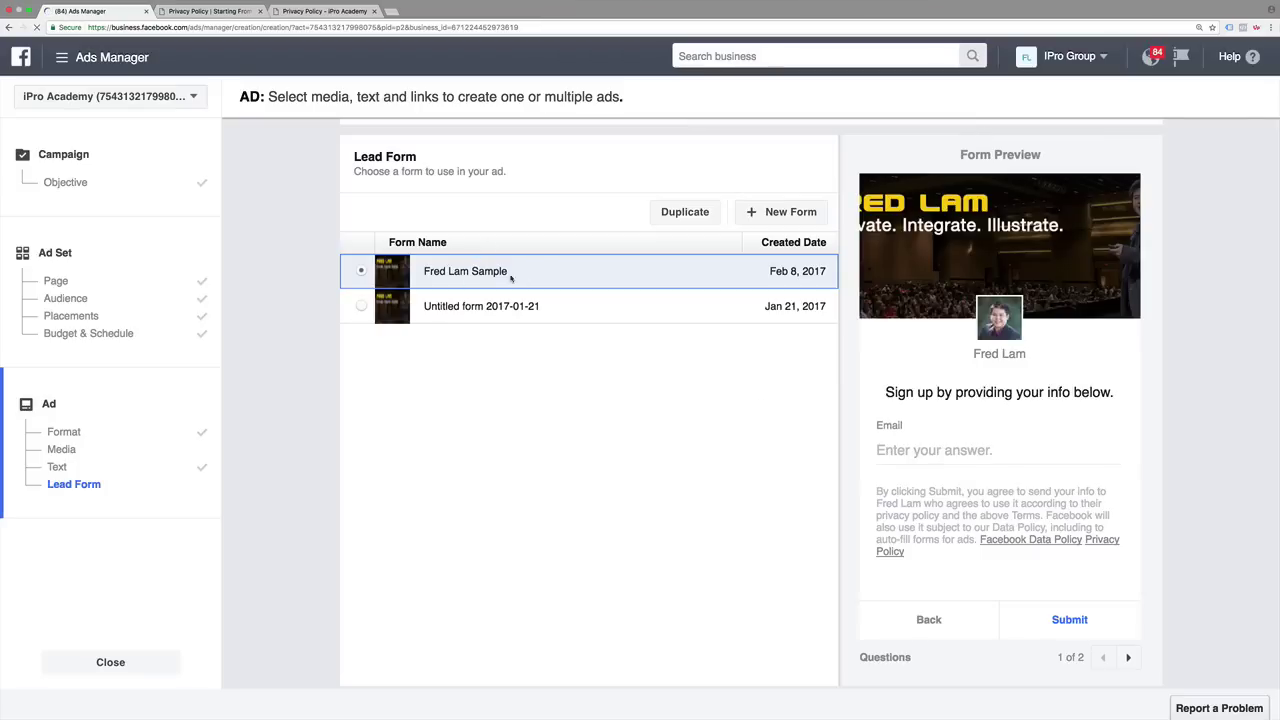
pyautogui.scroll(-3, 510, 278)
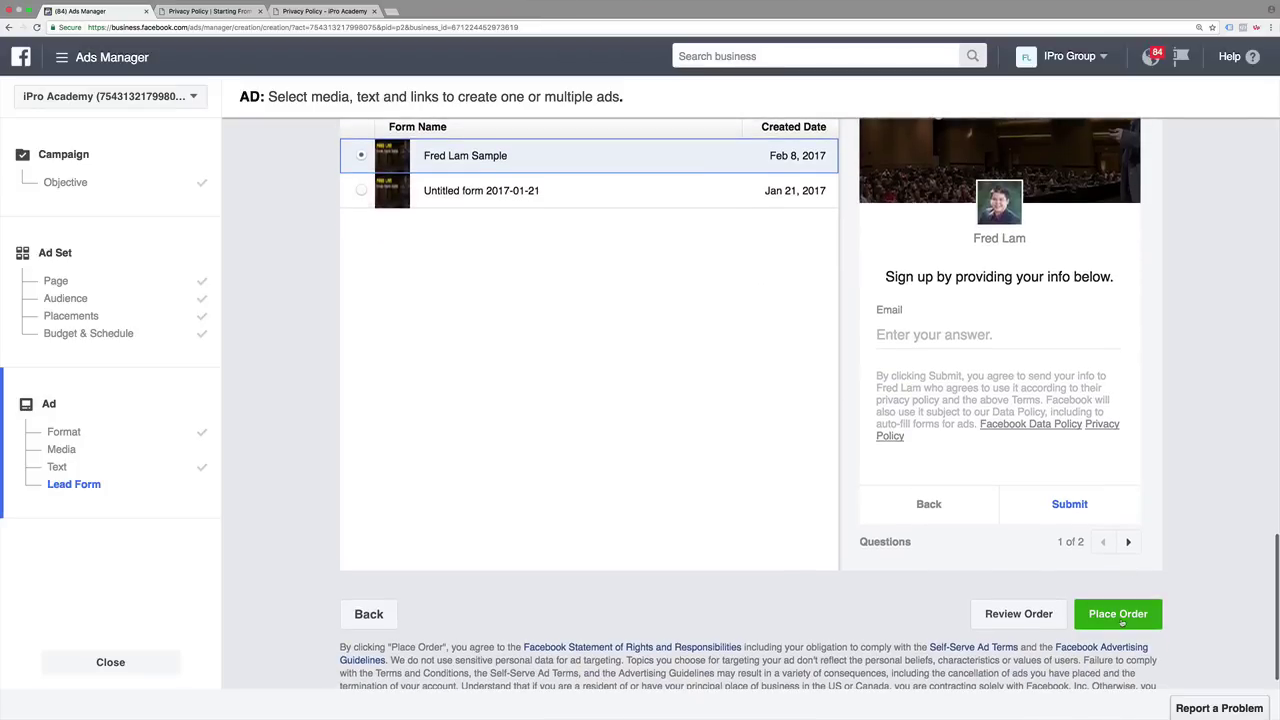
pyautogui.click(1120, 614)
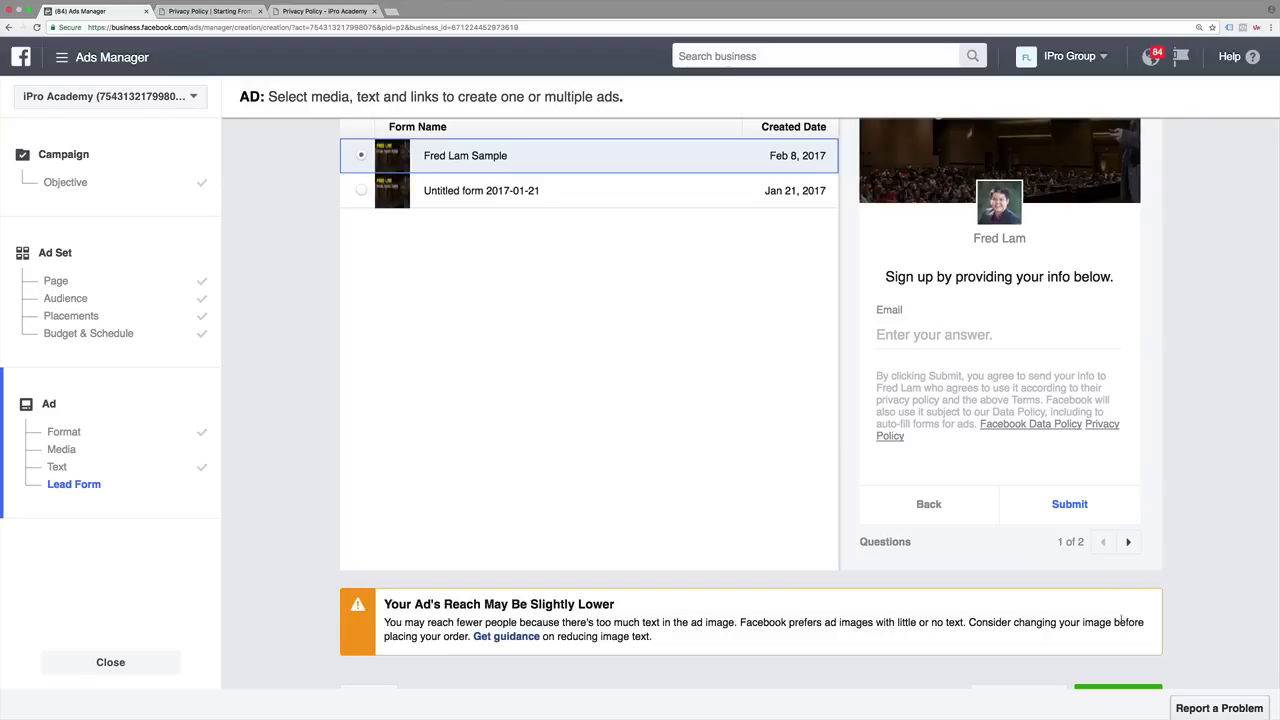
pyautogui.scroll(-1, 1124, 618)
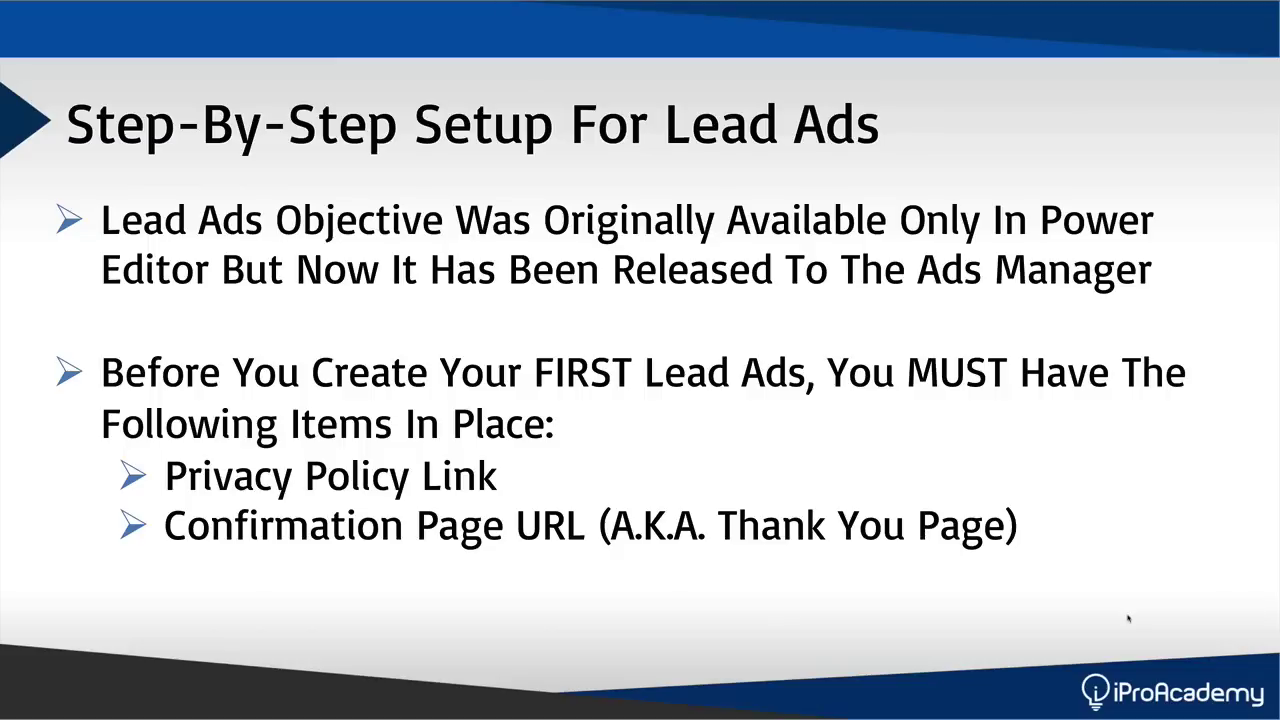
pyautogui.press('Right')
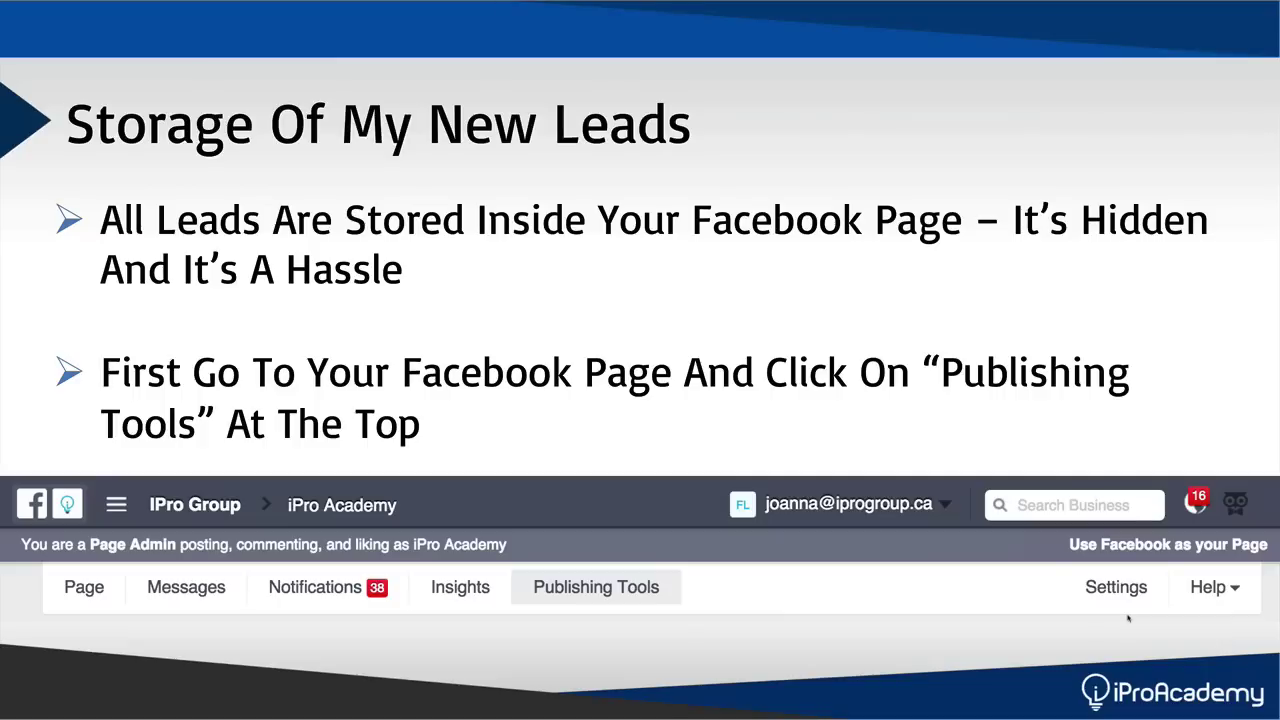
pyautogui.press('Right')
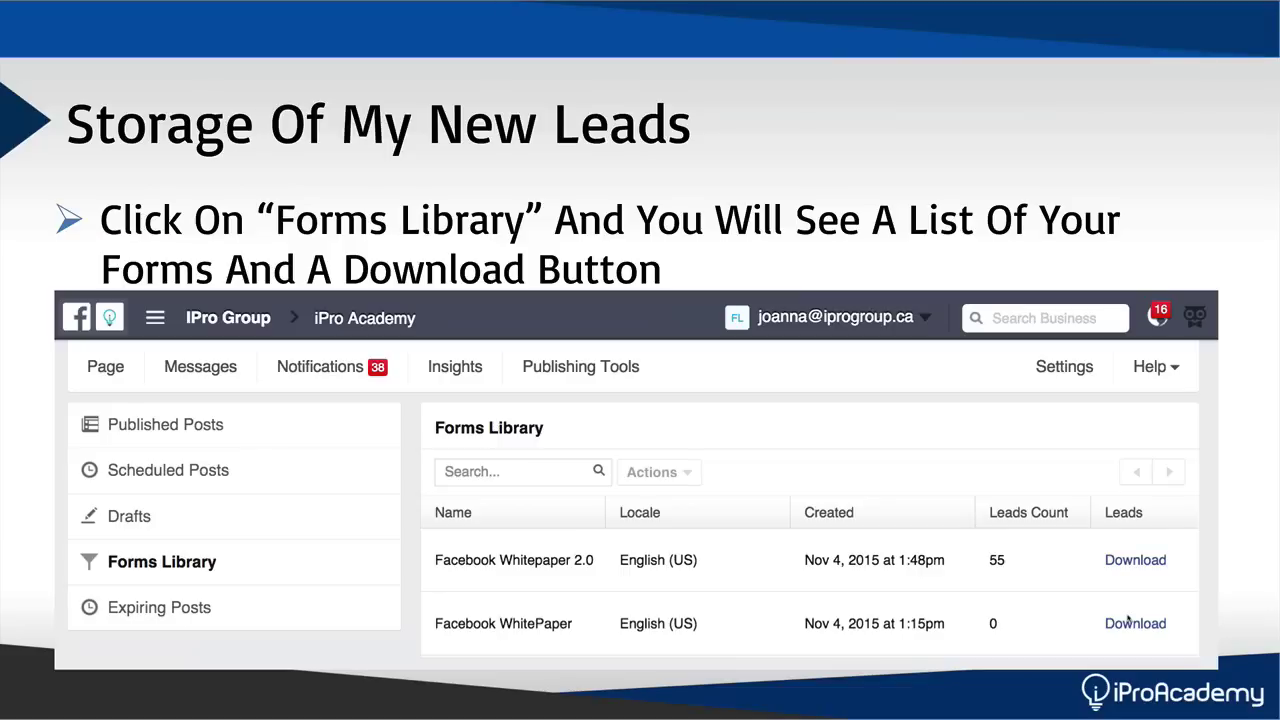